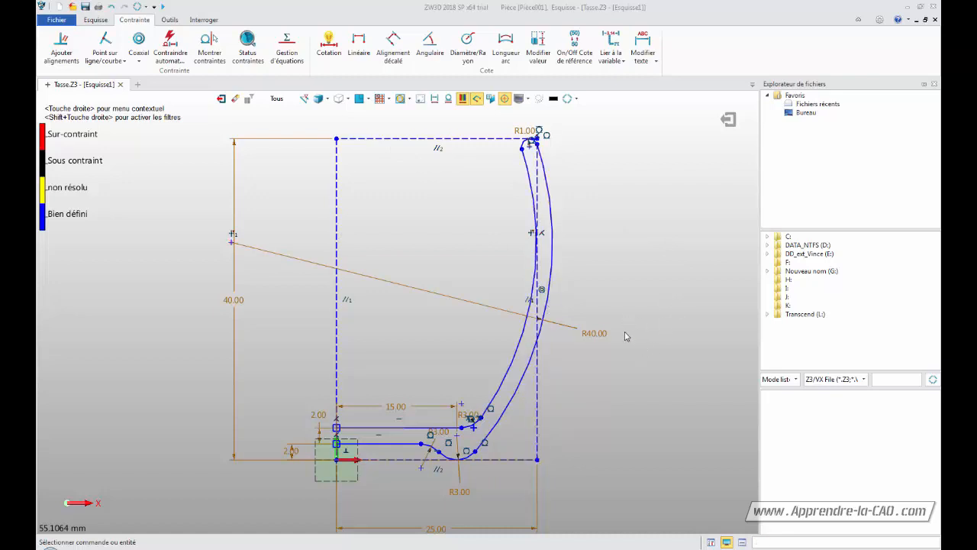
Exit the cup's profile sketch and turn the part over to inspect the two notches under its base
{"action": "middle_click_drag", "start_coordinate": [627, 330], "coordinate": [631, 319]}
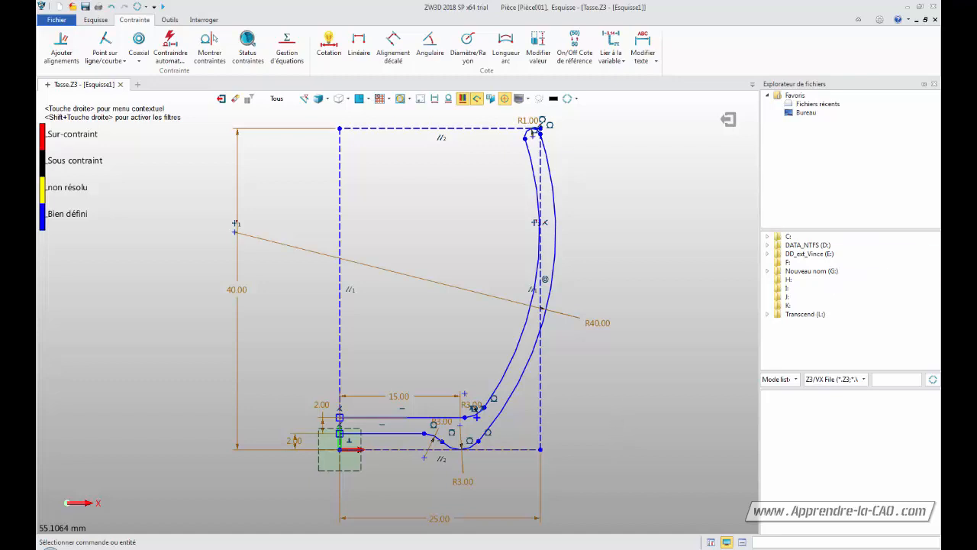
{"action": "left_click", "coordinate": [729, 121]}
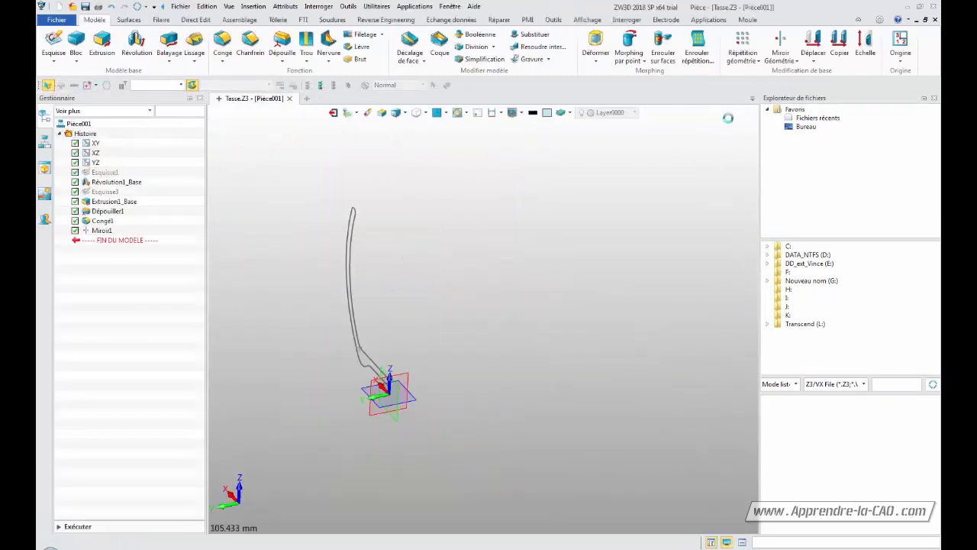
{"action": "middle_click_drag", "start_coordinate": [552, 375], "coordinate": [610, 367]}
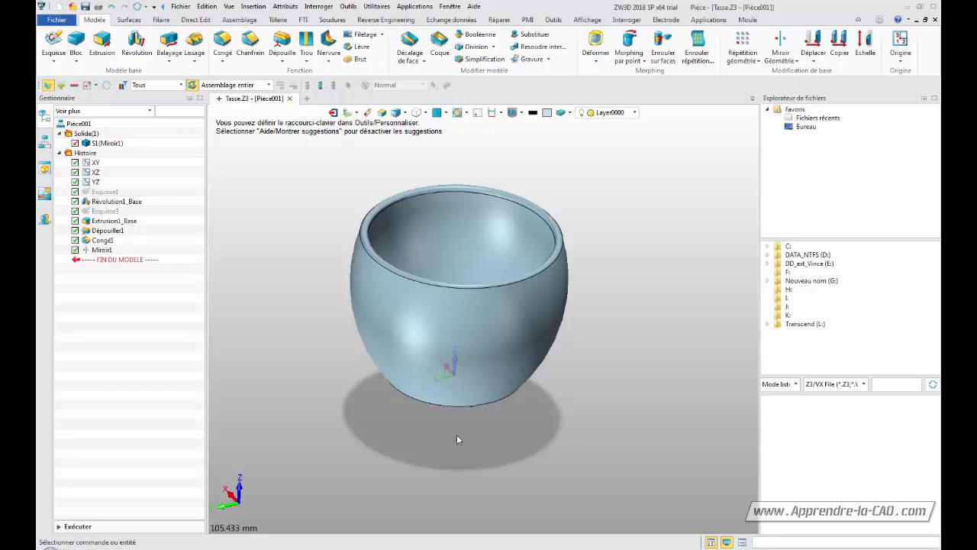
{"action": "middle_click_drag", "start_coordinate": [448, 438], "coordinate": [496, 294]}
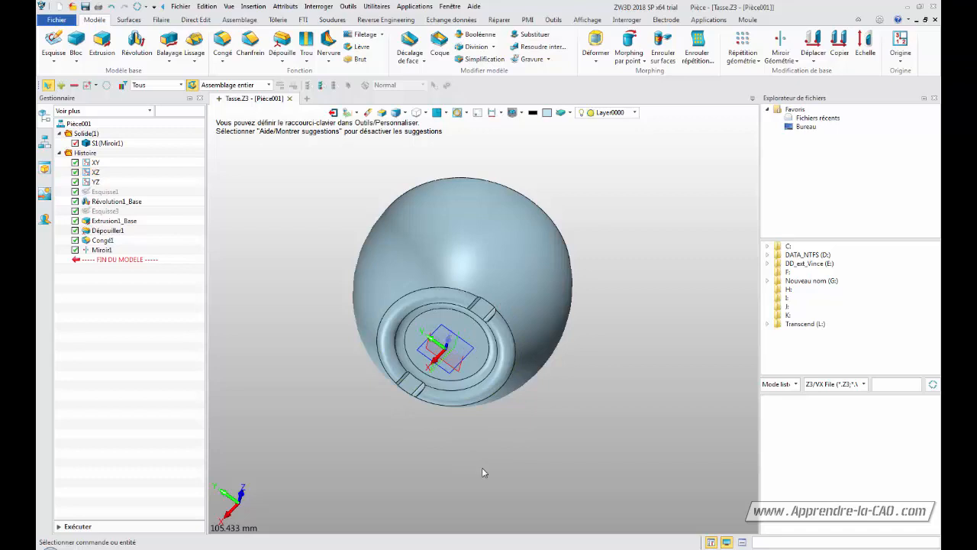
{"action": "middle_click_drag", "start_coordinate": [481, 472], "coordinate": [489, 377]}
{"action": "middle_click_drag", "start_coordinate": [605, 390], "coordinate": [600, 408]}
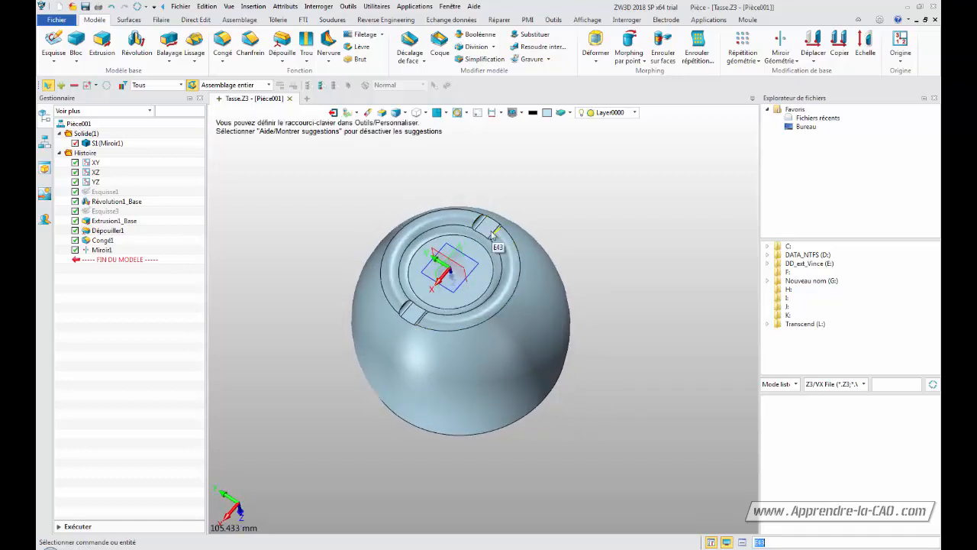
{"action": "middle_click_drag", "start_coordinate": [630, 348], "coordinate": [626, 343]}
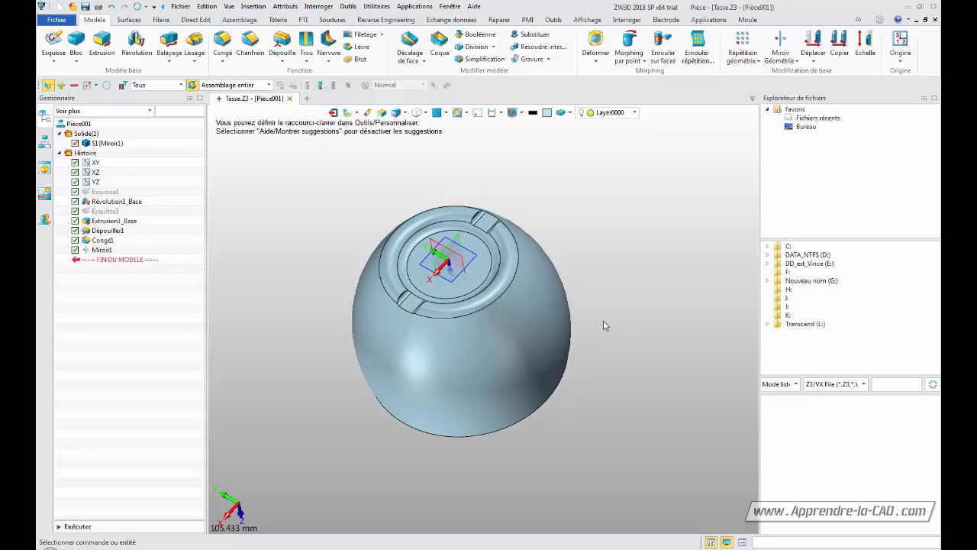
Start a 0.5 mm constant-radius fillet on one base notch, picking the edges along its inner end and one side
{"action": "scroll", "coordinate": [603, 322], "scroll_direction": "up", "scroll_amount": 4}
{"action": "middle_click_drag", "start_coordinate": [582, 284], "coordinate": [658, 434]}
{"action": "scroll", "coordinate": [581, 313], "scroll_direction": "up", "scroll_amount": 1}
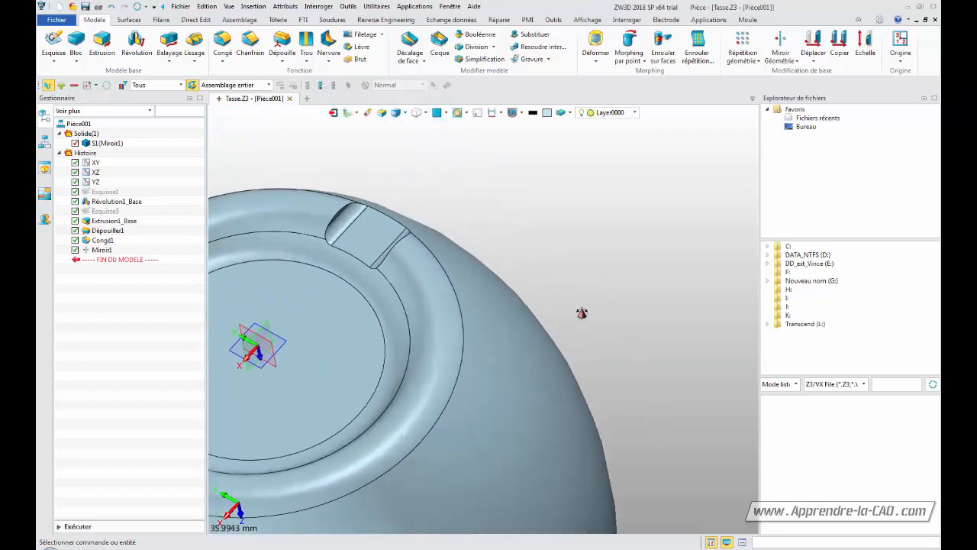
{"action": "scroll", "coordinate": [582, 313], "scroll_direction": "up", "scroll_amount": 3}
{"action": "middle_click_drag", "start_coordinate": [458, 227], "coordinate": [654, 259]}
{"action": "middle_click_drag", "start_coordinate": [566, 213], "coordinate": [581, 228]}
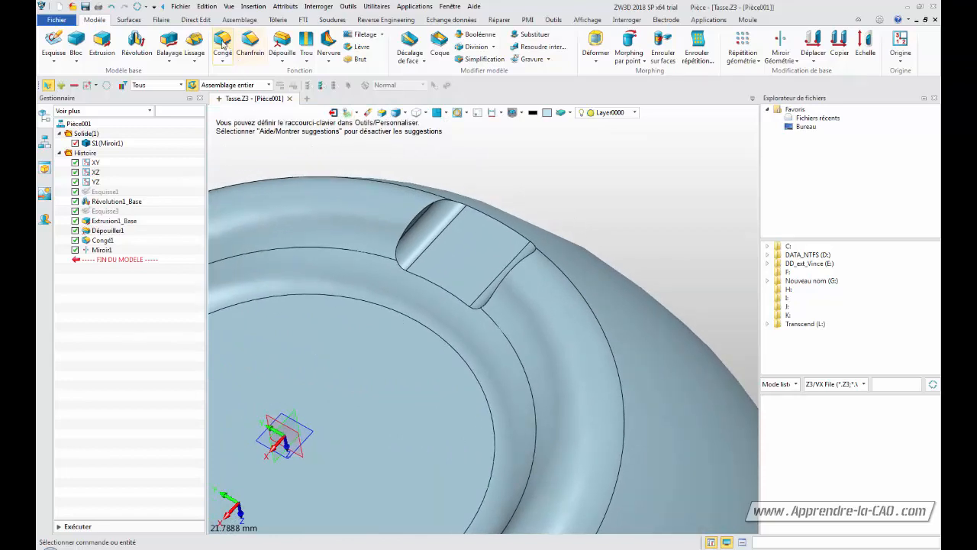
{"action": "left_click", "coordinate": [222, 44]}
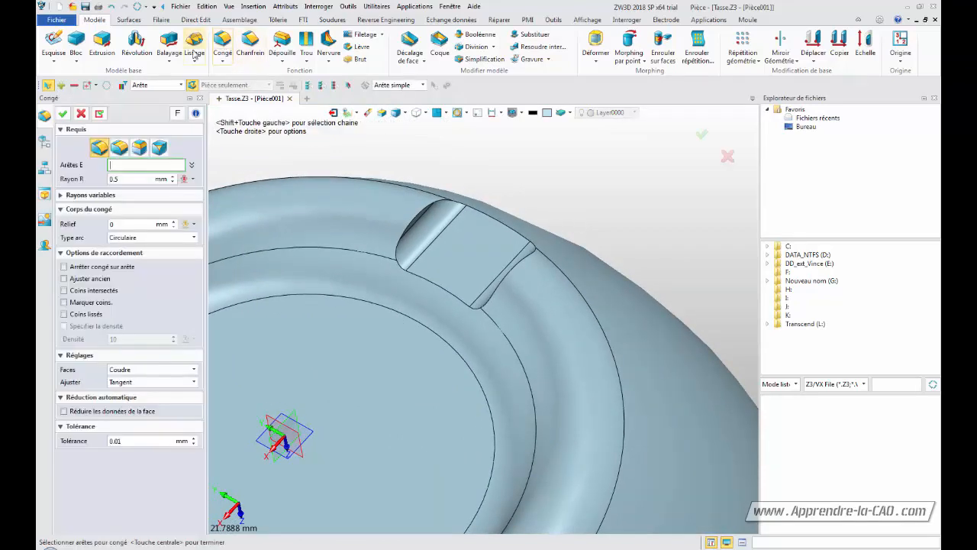
{"action": "left_click", "coordinate": [400, 269]}
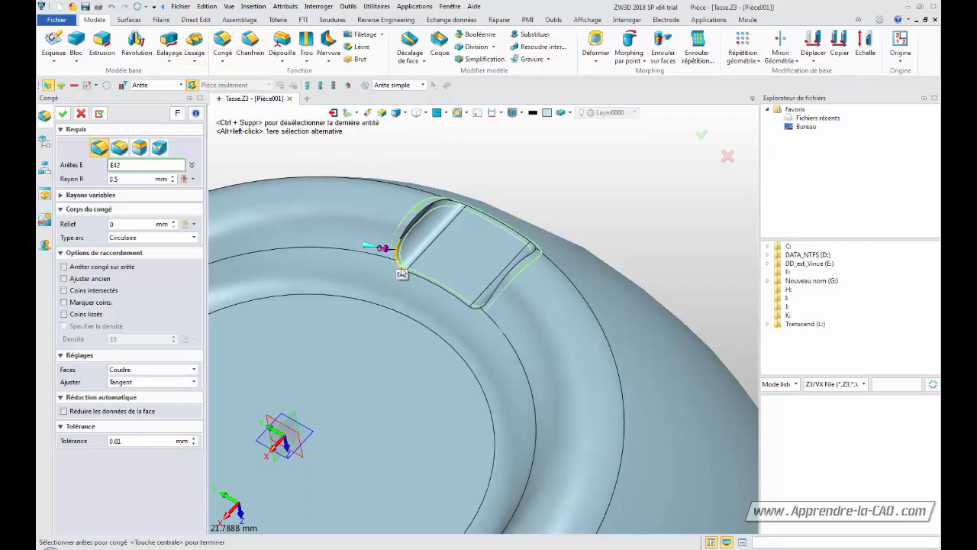
{"action": "left_click", "coordinate": [419, 279]}
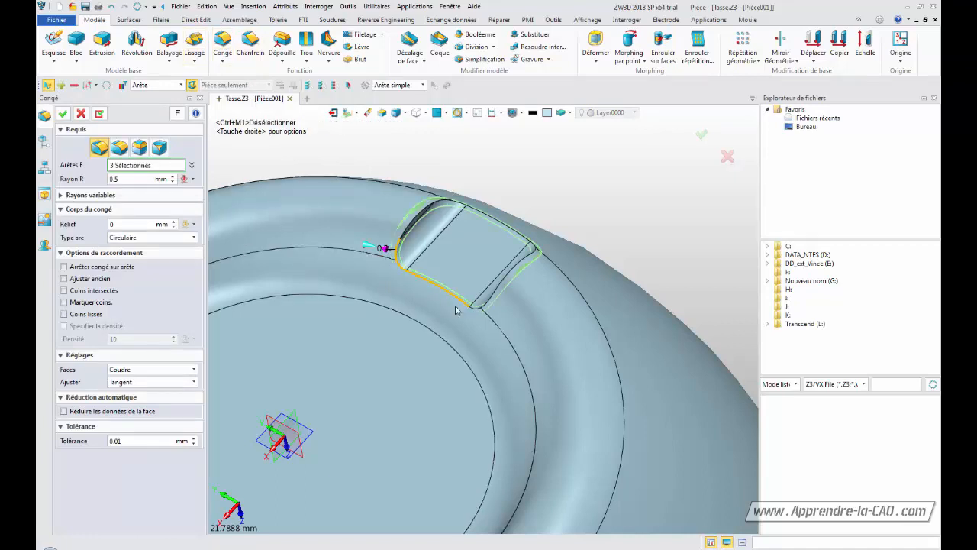
{"action": "left_click", "coordinate": [484, 322]}
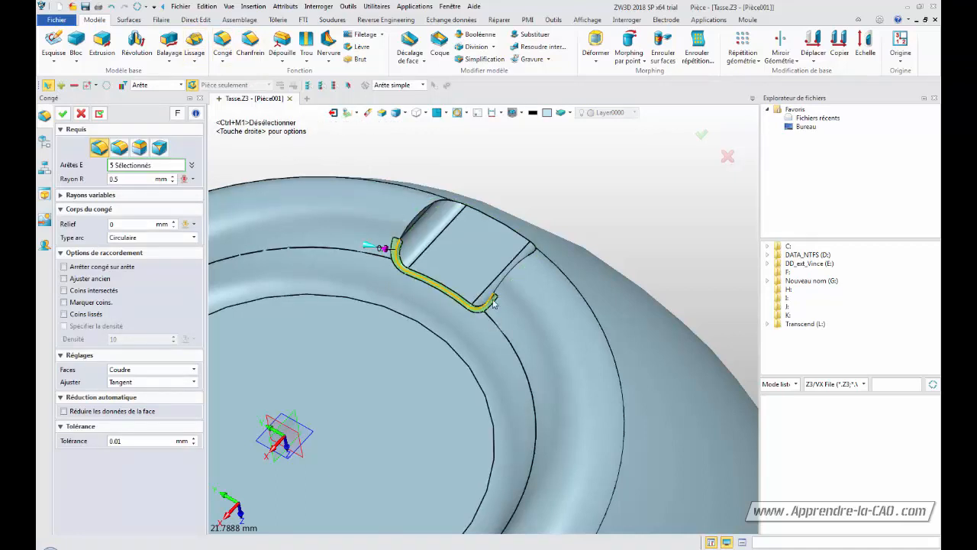
{"action": "left_click", "coordinate": [501, 290]}
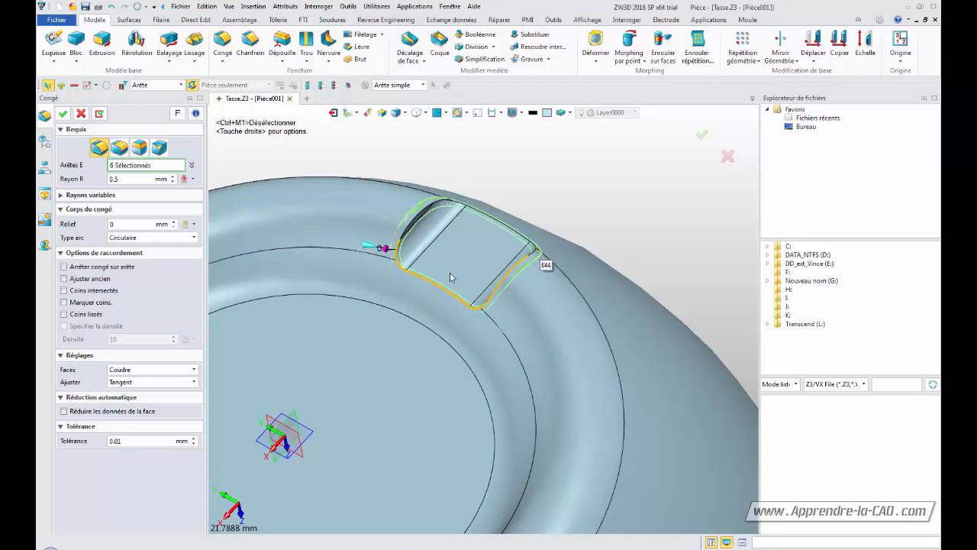
Add the outer and remaining side edges of the same notch to the selection and apply the 0.5 mm fillet
{"action": "scroll", "coordinate": [439, 278], "scroll_direction": "up", "scroll_amount": 2}
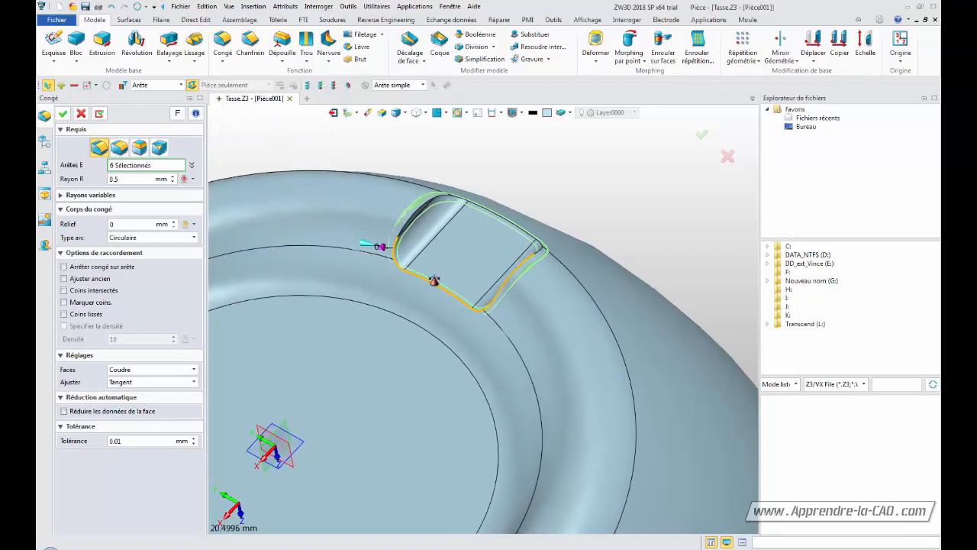
{"action": "right_click_drag", "start_coordinate": [429, 293], "coordinate": [453, 354]}
{"action": "left_click", "coordinate": [546, 237]}
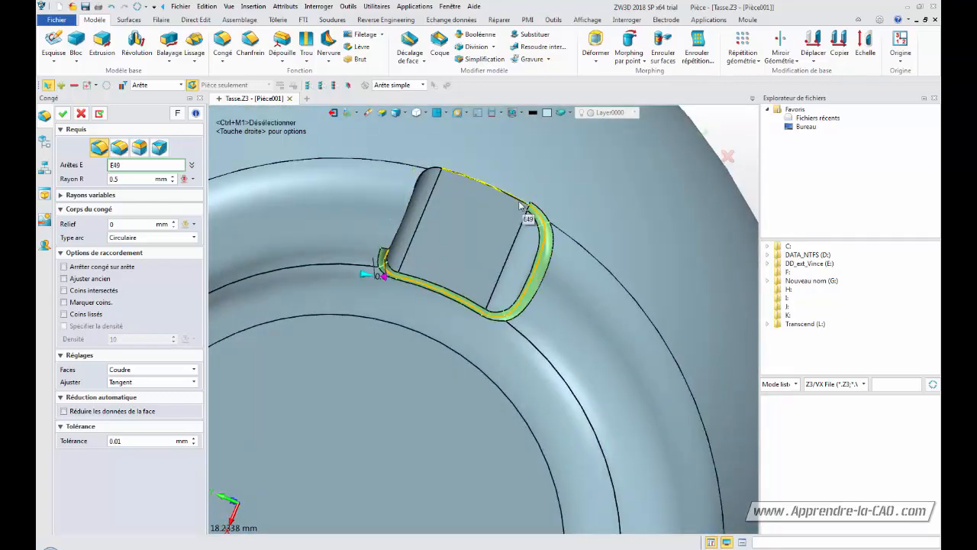
{"action": "left_click", "coordinate": [422, 176]}
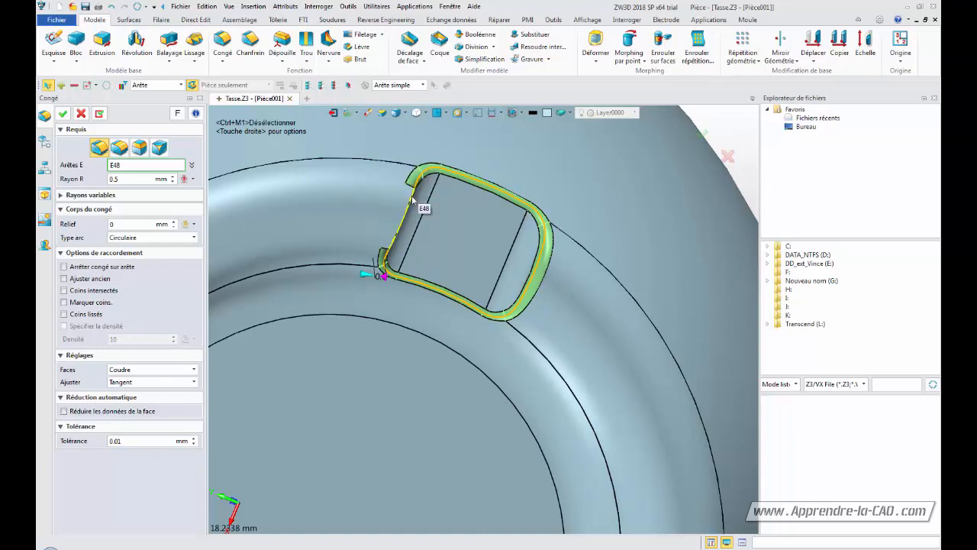
{"action": "left_click", "coordinate": [411, 195]}
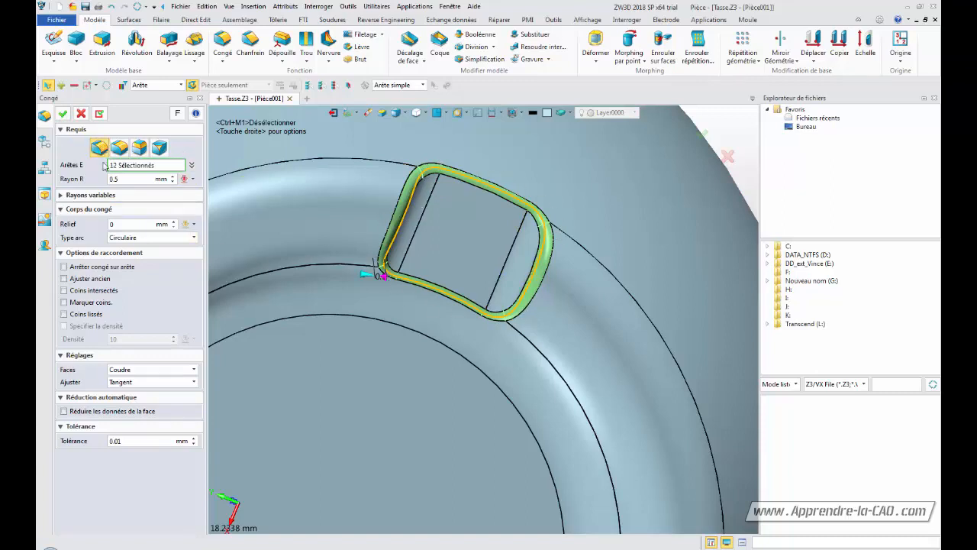
{"action": "left_click", "coordinate": [62, 196]}
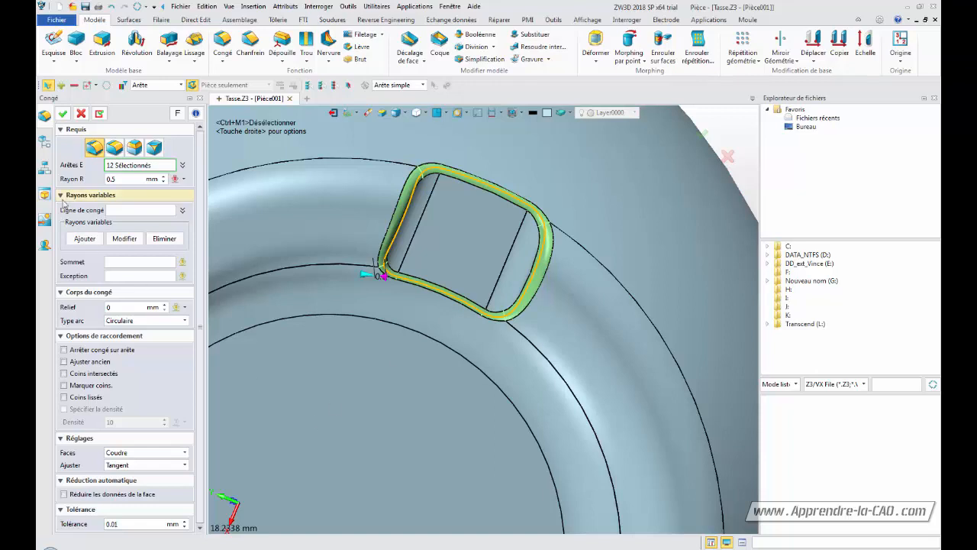
{"action": "left_click", "coordinate": [63, 113]}
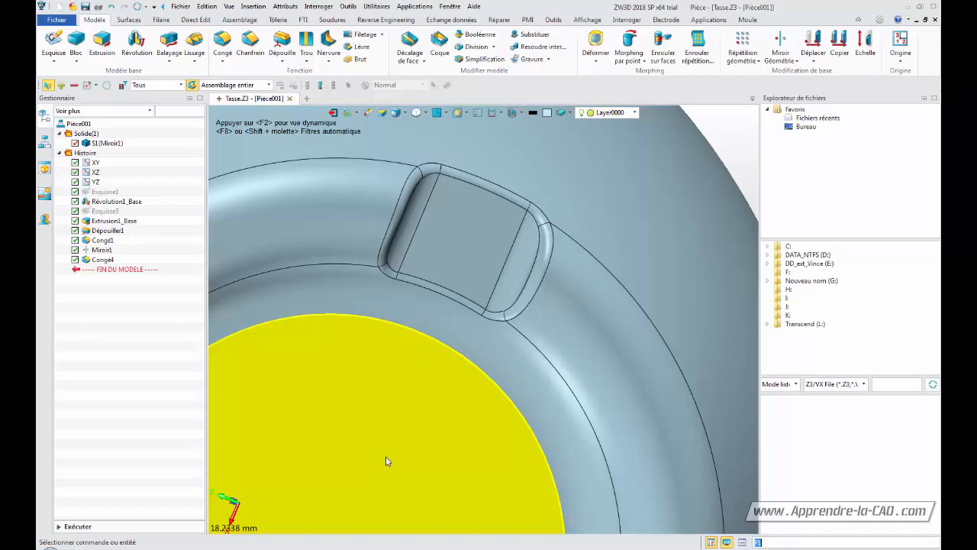
Fillet the full outline of the opposite base notch at 0.5 mm radius, using chain selection for its edges
{"action": "scroll", "coordinate": [385, 461], "scroll_direction": "down", "scroll_amount": 5}
{"action": "middle_click_drag", "start_coordinate": [400, 456], "coordinate": [459, 232]}
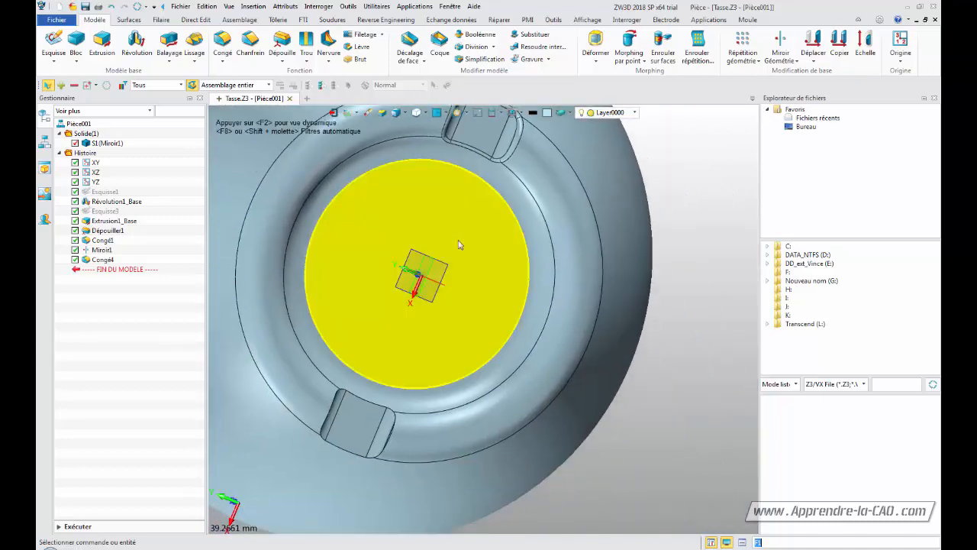
{"action": "middle_click_drag", "start_coordinate": [431, 402], "coordinate": [525, 270]}
{"action": "middle_click_drag", "start_coordinate": [467, 337], "coordinate": [467, 472], "text": "ctrl"}
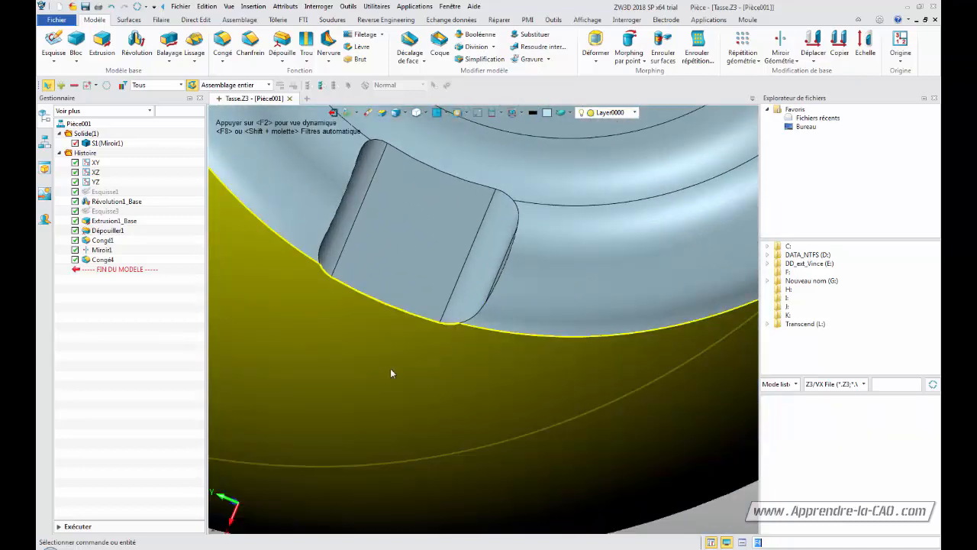
{"action": "middle_click_drag", "start_coordinate": [390, 367], "coordinate": [447, 413]}
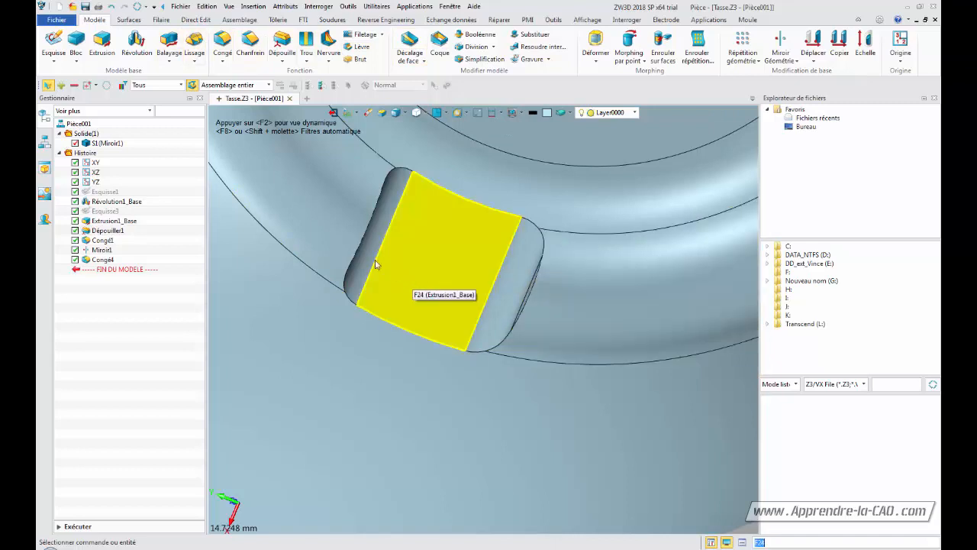
{"action": "left_click", "coordinate": [222, 42]}
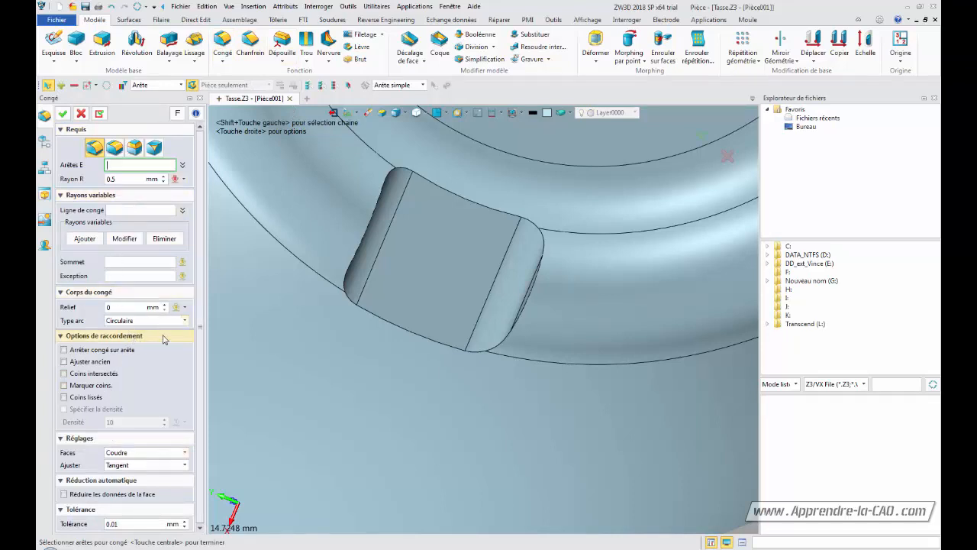
{"action": "left_click", "coordinate": [425, 182]}
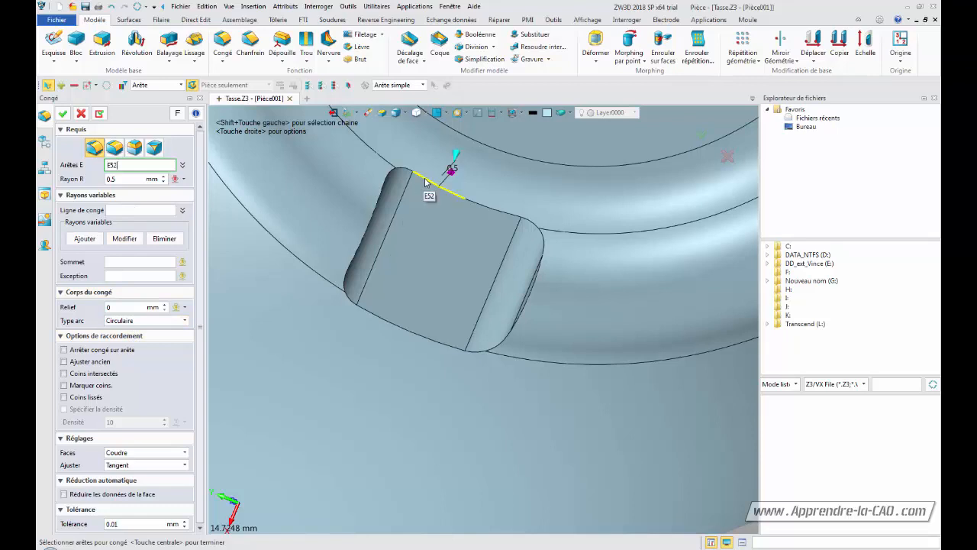
{"action": "left_click", "coordinate": [475, 210]}
{"action": "right_click", "coordinate": [481, 207]}
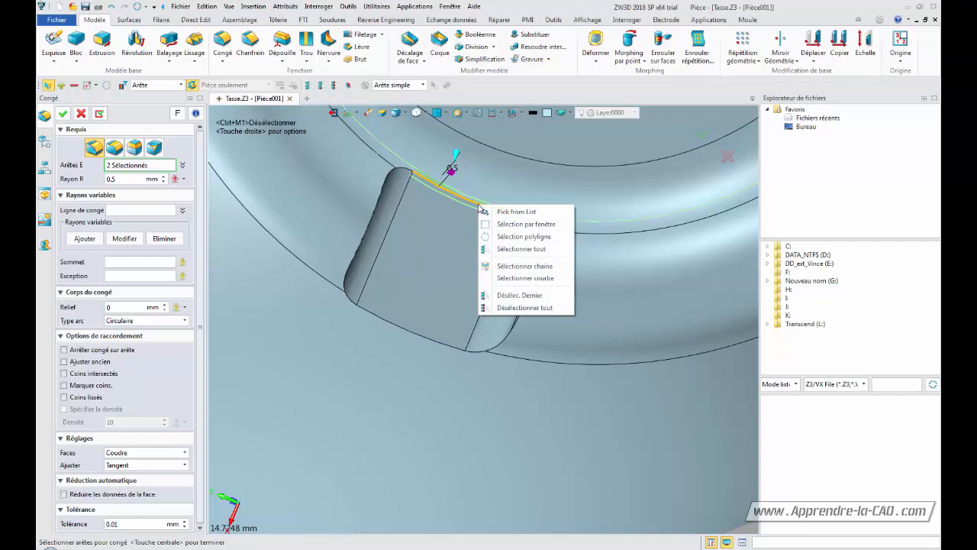
{"action": "left_click", "coordinate": [516, 266]}
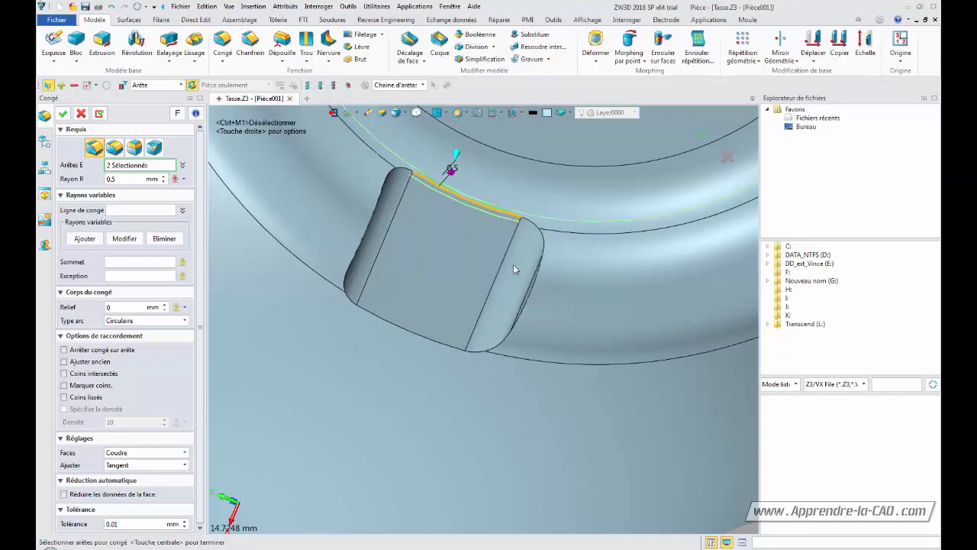
{"action": "left_click", "coordinate": [528, 223]}
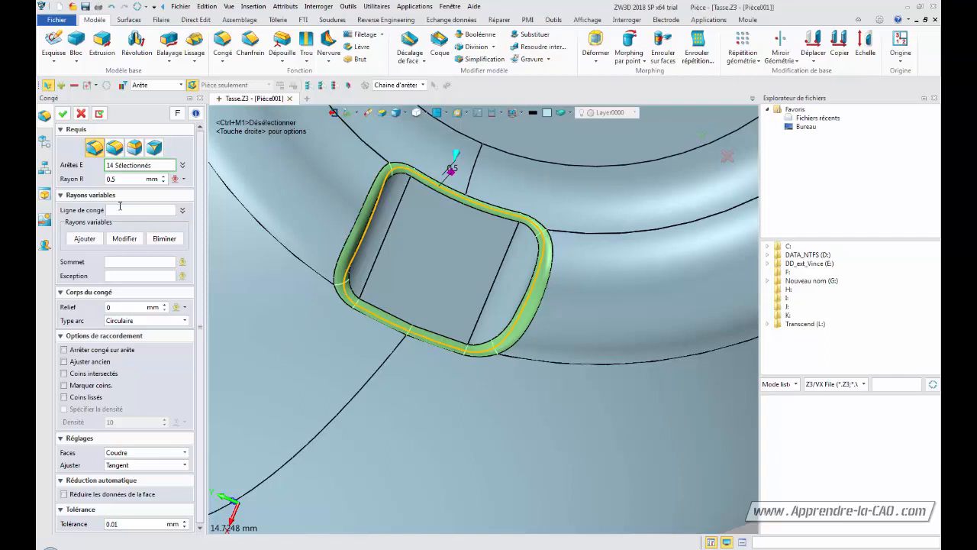
{"action": "left_click", "coordinate": [63, 115]}
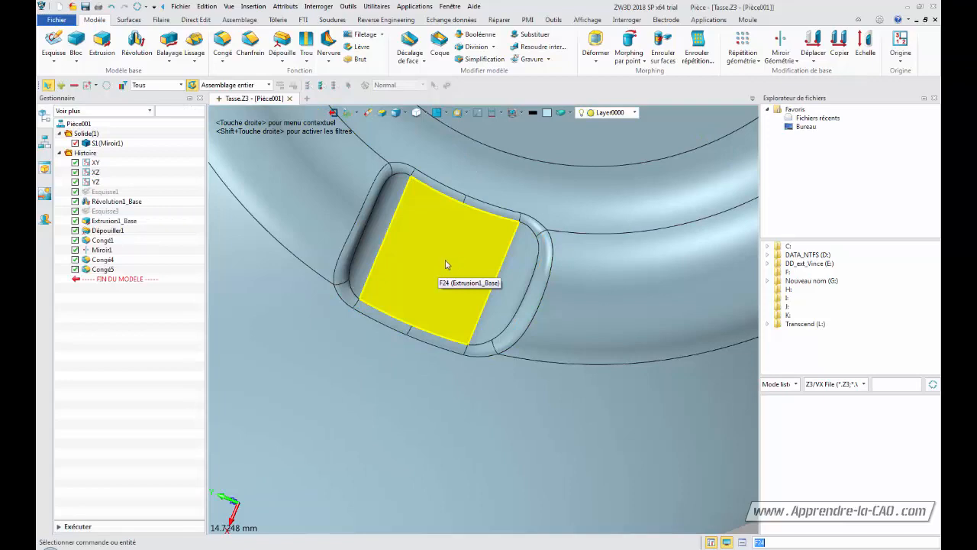
Select the XZ plane and align the view square to it, with the cup standing upright
{"action": "middle_click_drag", "start_coordinate": [440, 247], "coordinate": [428, 164], "text": "ctrl"}
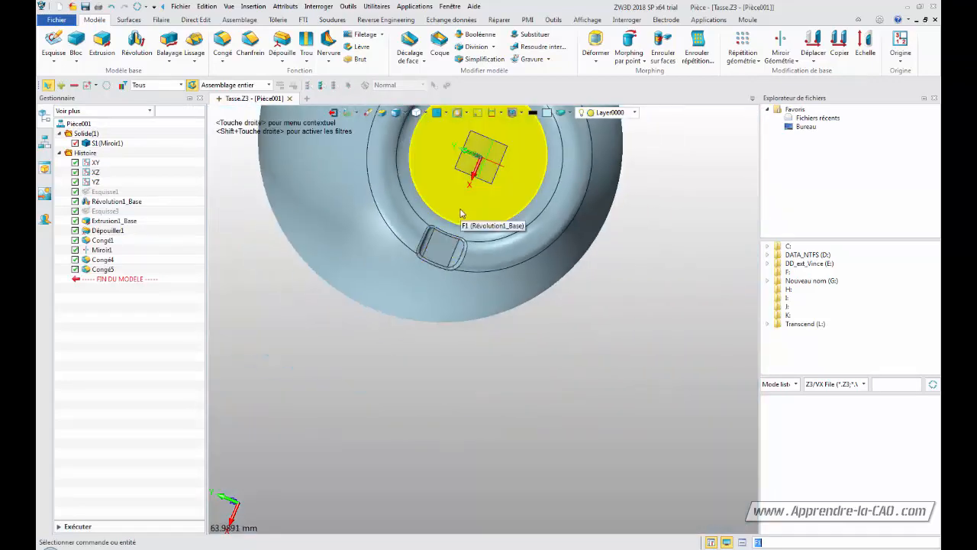
{"action": "middle_click_drag", "start_coordinate": [460, 211], "coordinate": [442, 313]}
{"action": "middle_click_drag", "start_coordinate": [481, 269], "coordinate": [486, 240], "text": "ctrl"}
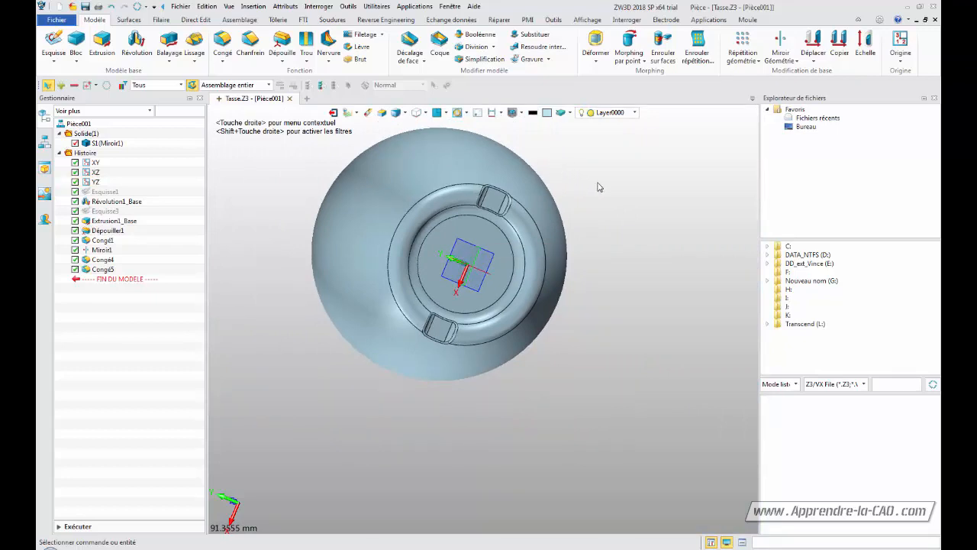
{"action": "middle_click_drag", "start_coordinate": [552, 157], "coordinate": [524, 286]}
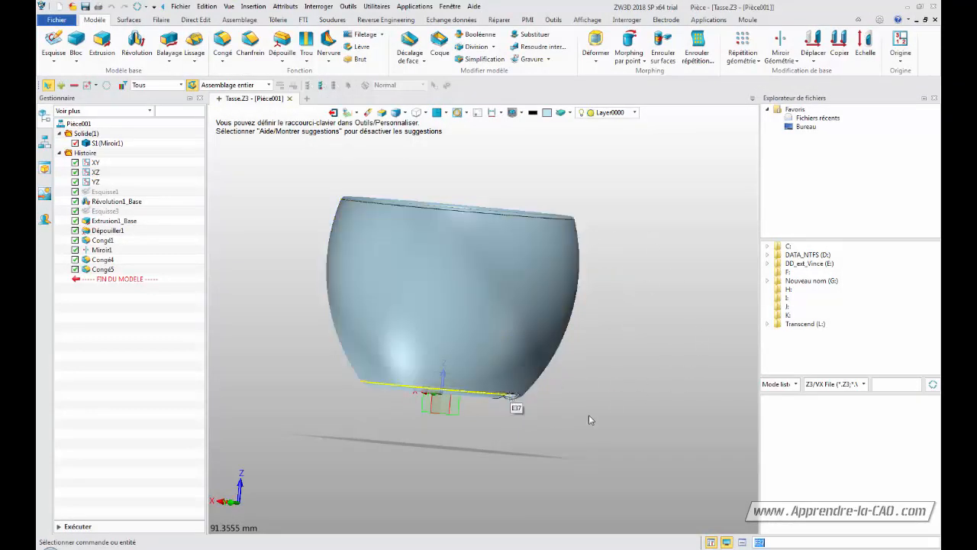
{"action": "left_click", "coordinate": [456, 416]}
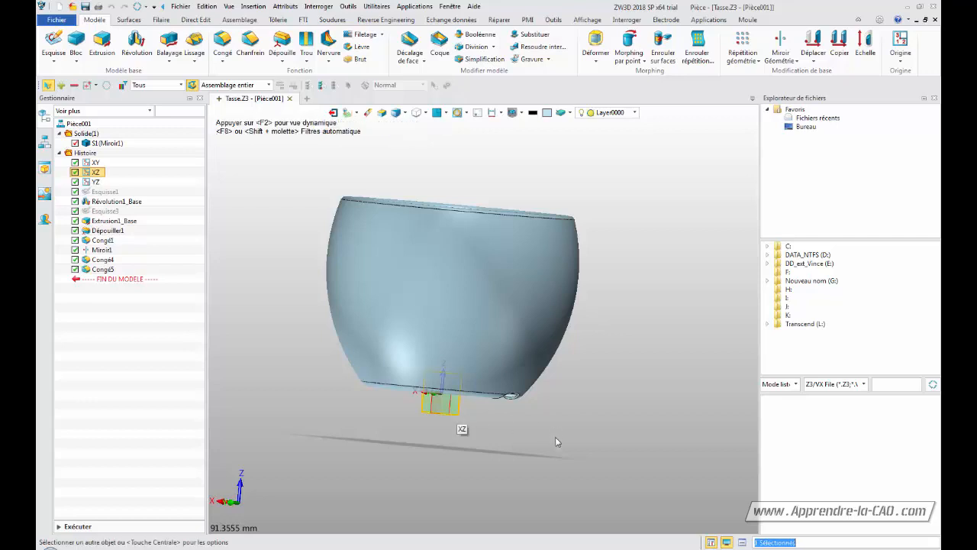
{"action": "left_click", "coordinate": [435, 113]}
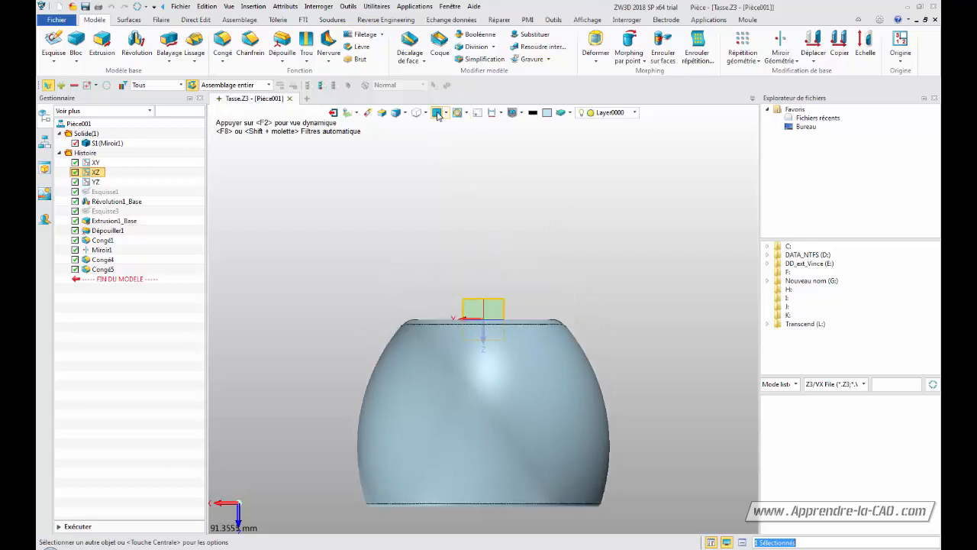
{"action": "middle_click_drag", "start_coordinate": [489, 290], "coordinate": [501, 219]}
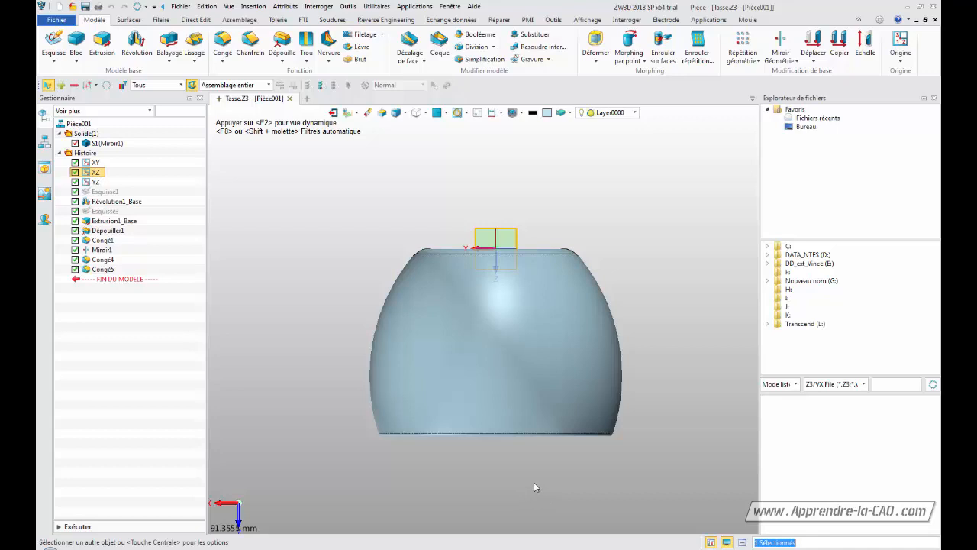
{"action": "middle_click_drag", "start_coordinate": [530, 485], "coordinate": [533, 271]}
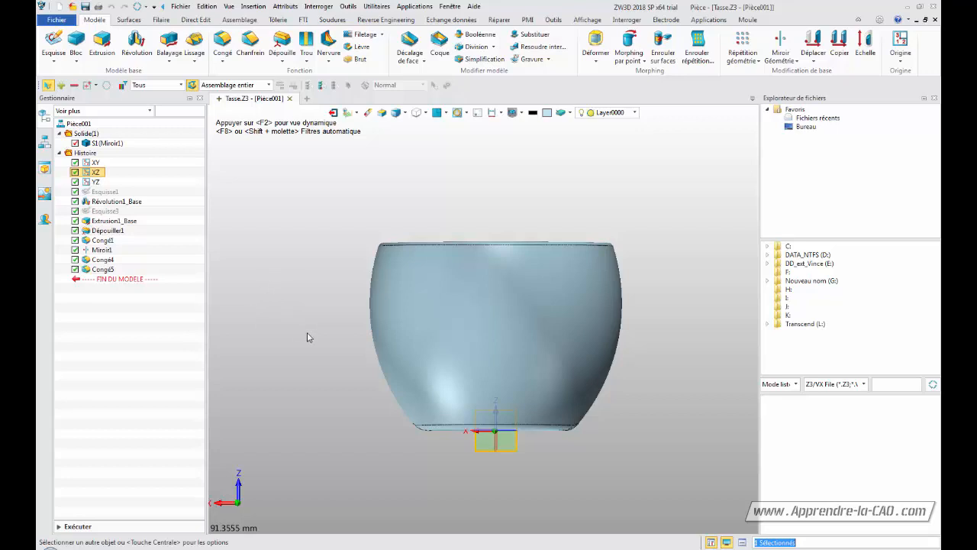
Examine the cup from the front, top, right and isometric views, finishing in the front view
{"action": "right_click_drag", "start_coordinate": [307, 332], "coordinate": [305, 318]}
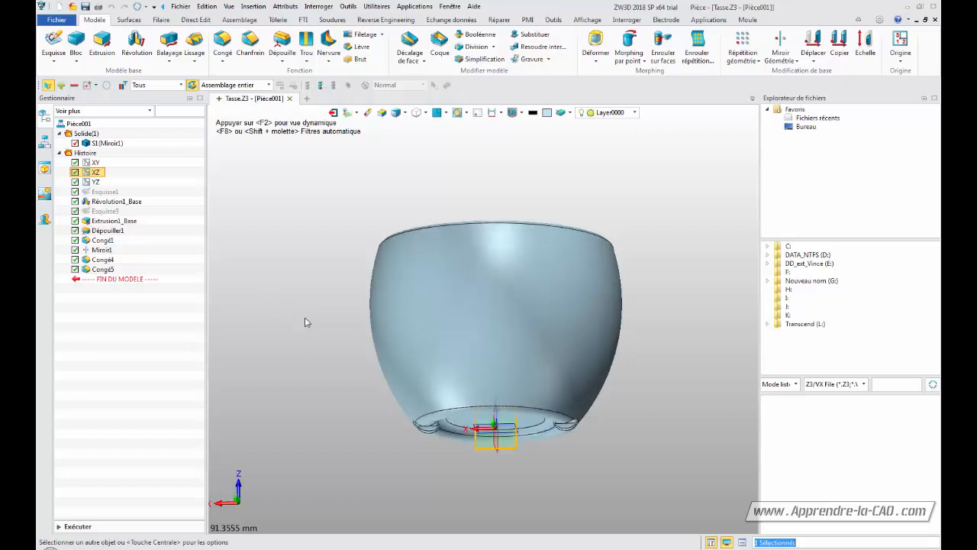
{"action": "key", "text": "ctrl+Down"}
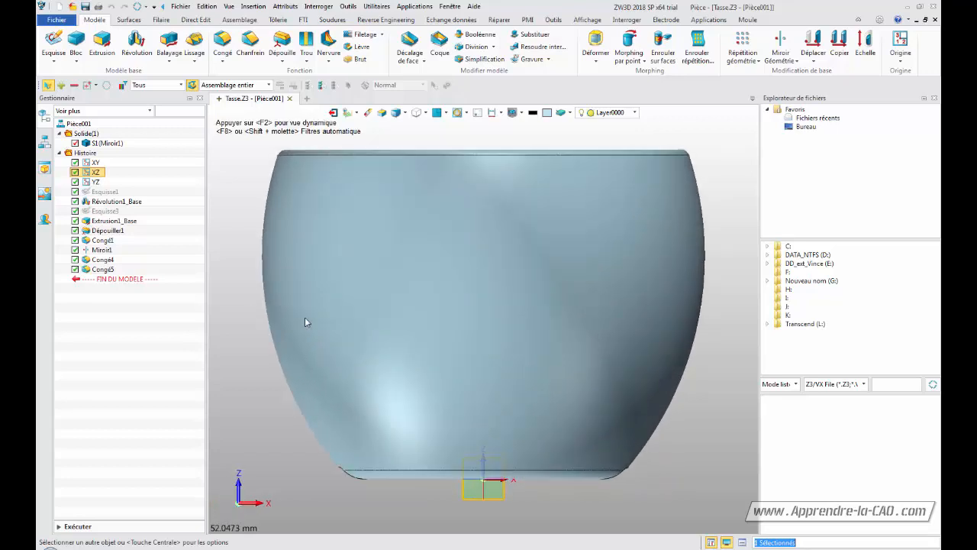
{"action": "key", "text": "ctrl+Page_Up"}
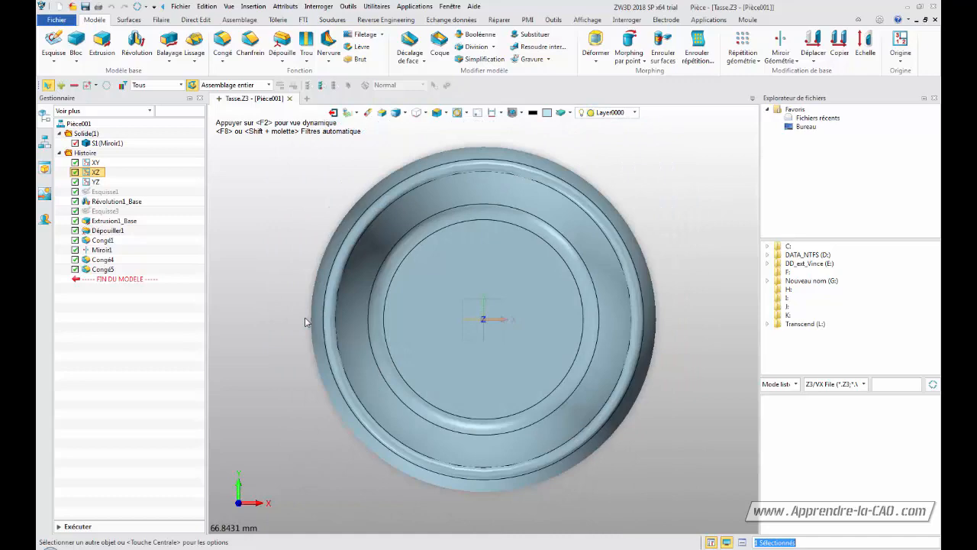
{"action": "key", "text": "ctrl+Right"}
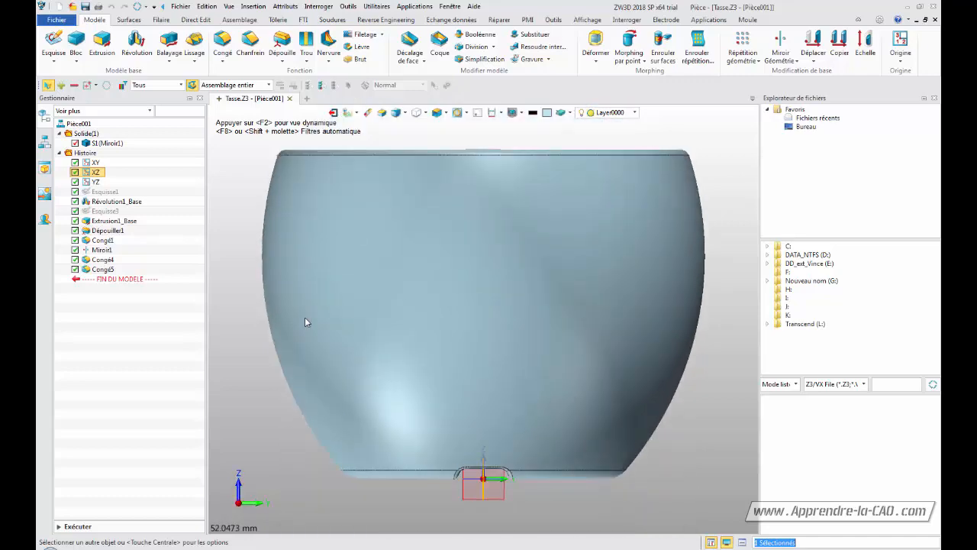
{"action": "key", "text": "ctrl+Home"}
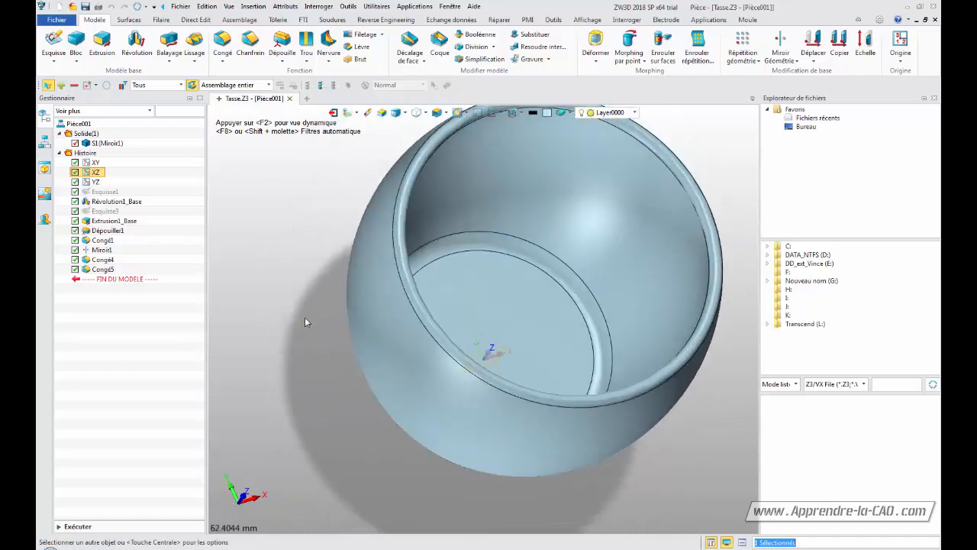
{"action": "key", "text": "ctrl+Page_Up"}
{"action": "key", "text": "ctrl+Down"}
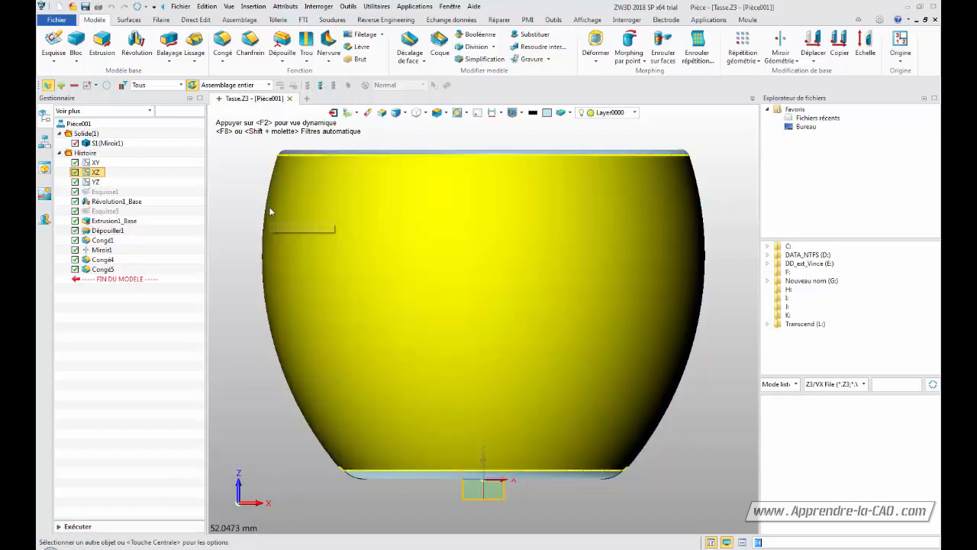
Draw a degree 3 control-point curve with five points beside the cup as the handle path, from the upper wall to near the base
{"action": "left_click", "coordinate": [161, 21]}
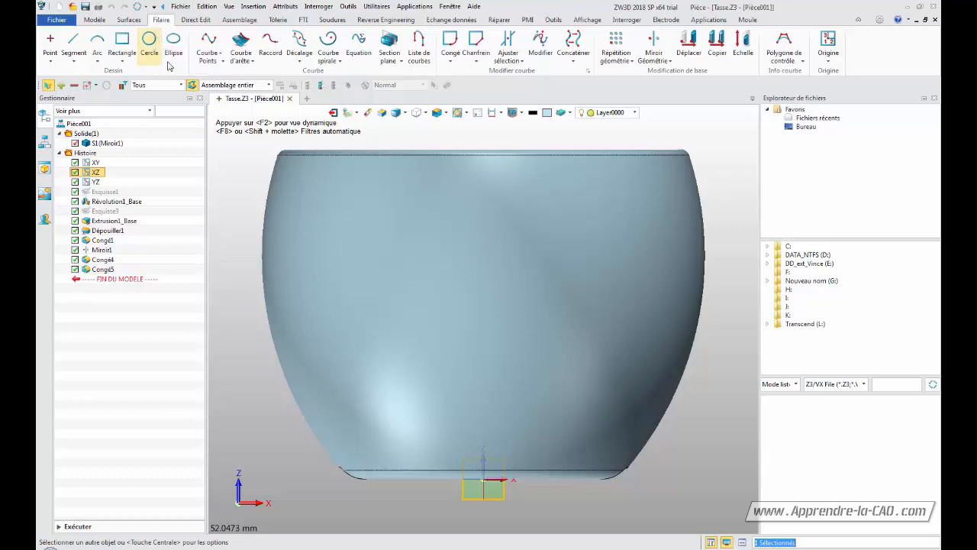
{"action": "left_click", "coordinate": [221, 65]}
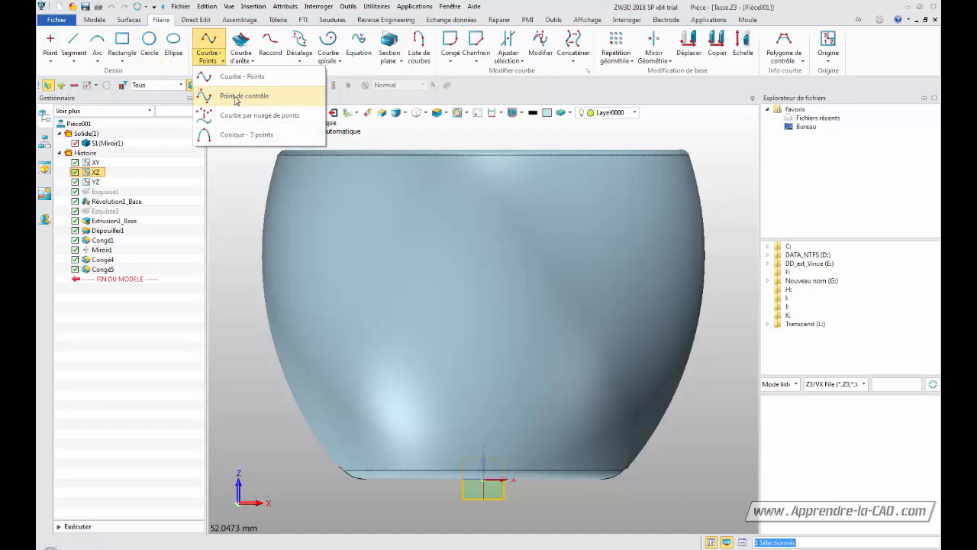
{"action": "left_click", "coordinate": [237, 97]}
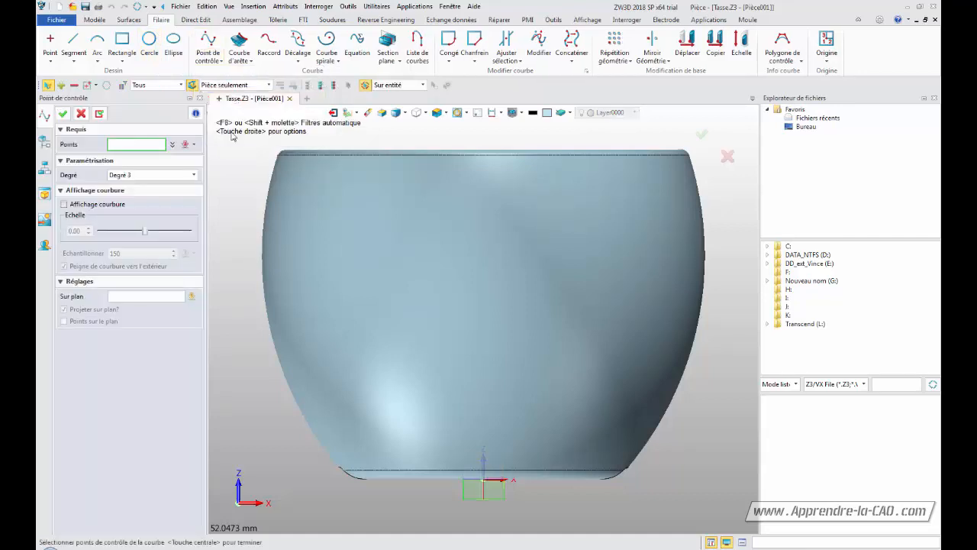
{"action": "middle_click_drag", "start_coordinate": [242, 342], "coordinate": [190, 343]}
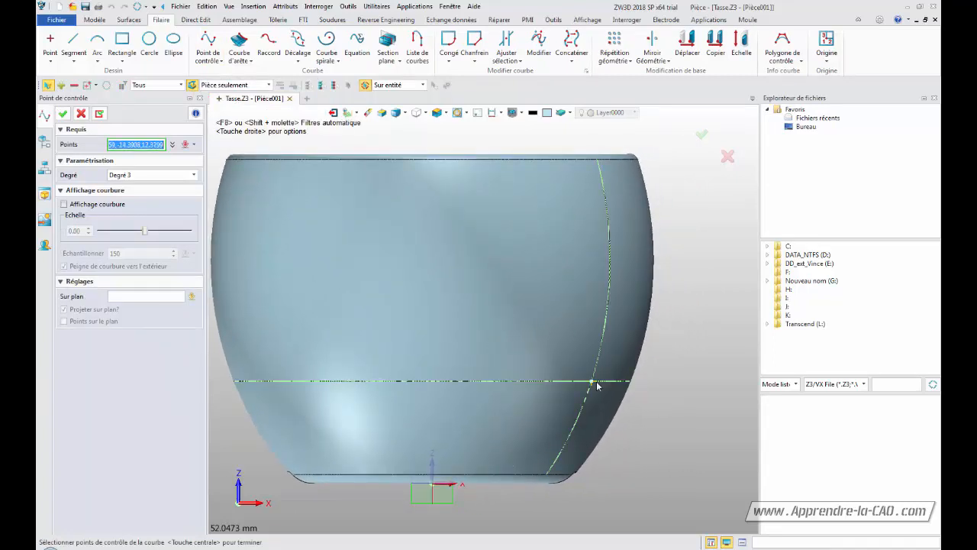
{"action": "middle_click_drag", "start_coordinate": [680, 389], "coordinate": [556, 384]}
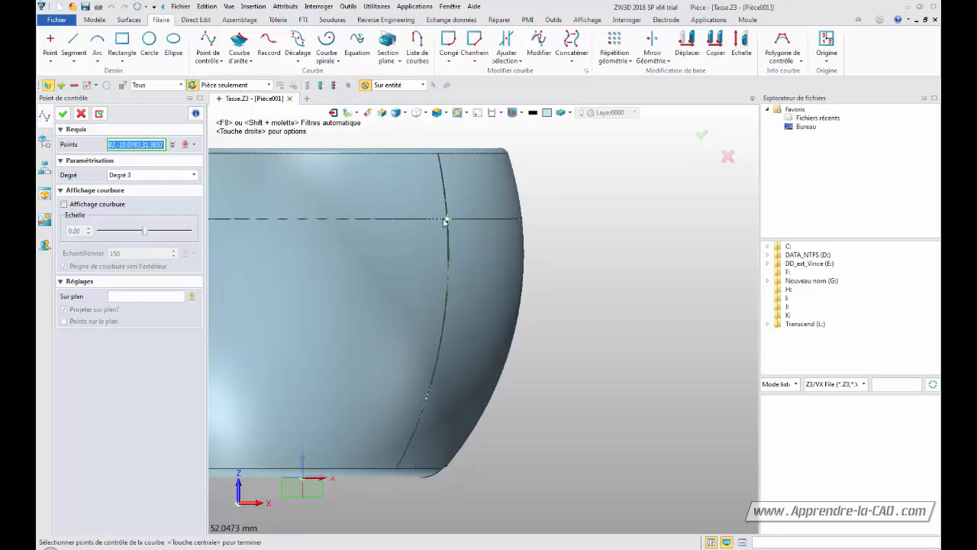
{"action": "left_click", "coordinate": [527, 190]}
{"action": "left_click", "coordinate": [640, 154]}
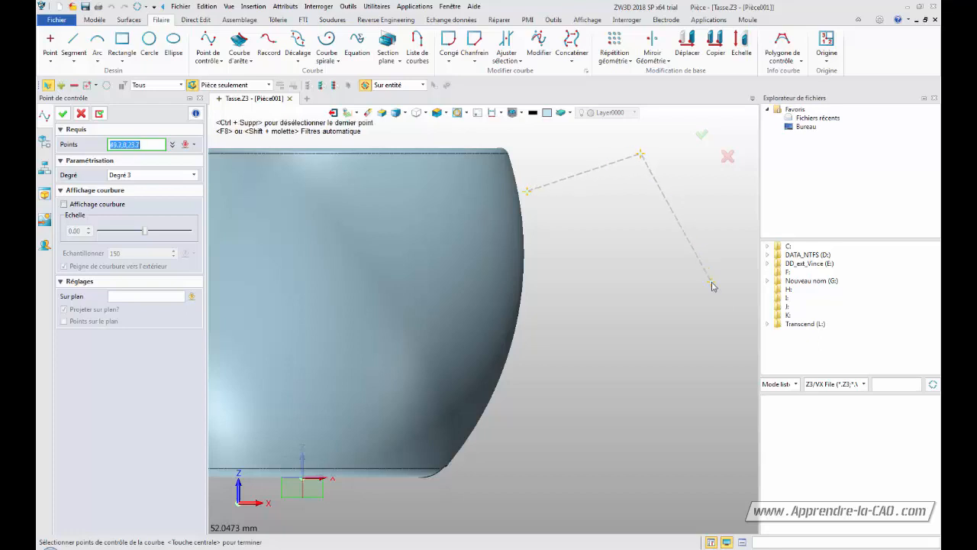
{"action": "left_click", "coordinate": [720, 321]}
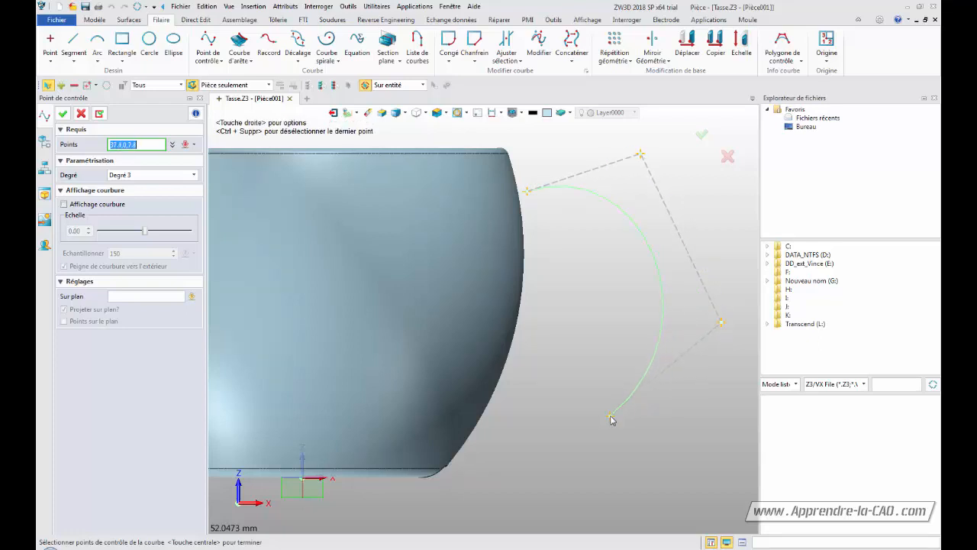
{"action": "left_click", "coordinate": [574, 403]}
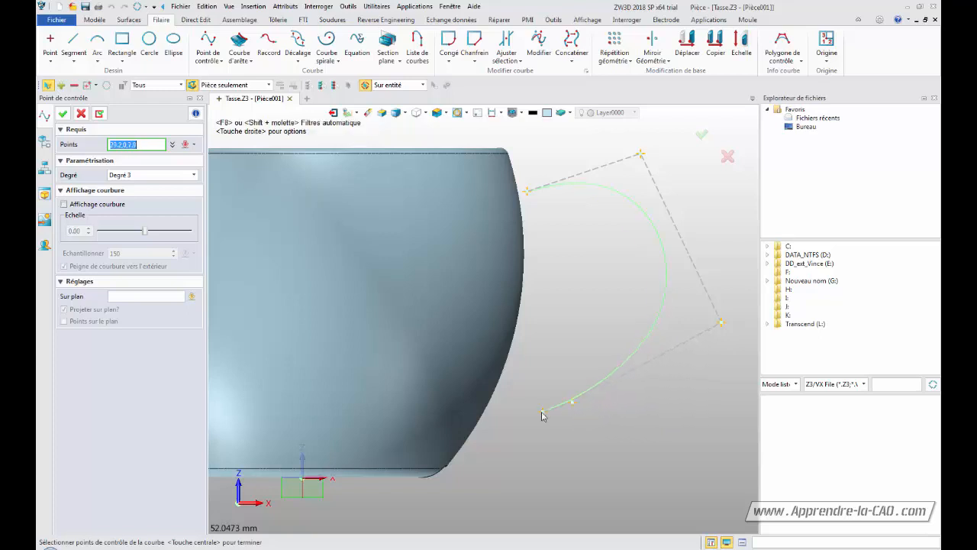
{"action": "left_click", "coordinate": [478, 441]}
{"action": "middle_click", "coordinate": [478, 441]}
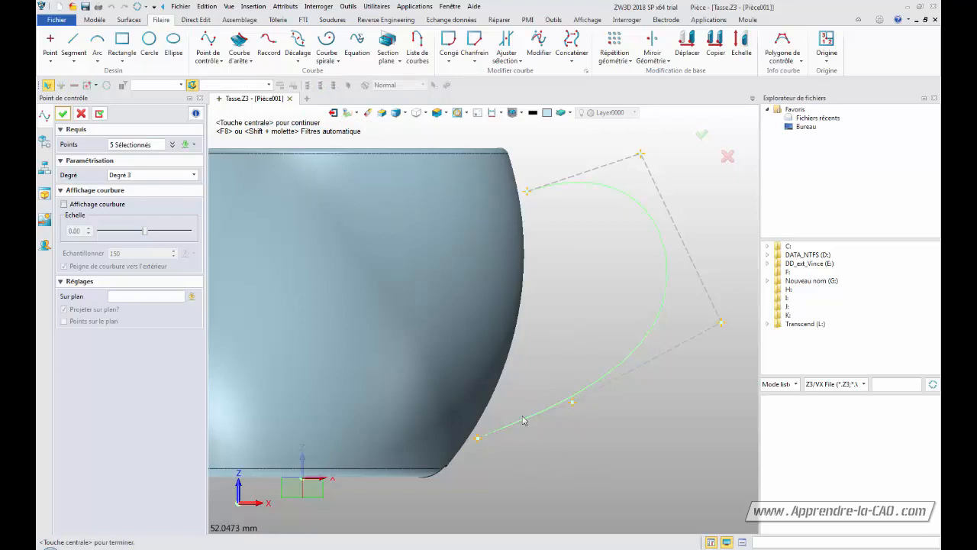
Reshape the handle curve by moving its upper outer control point up and outward and its lower outer control point further outward
{"action": "middle_click_drag", "start_coordinate": [603, 325], "coordinate": [484, 208]}
{"action": "middle_click_drag", "start_coordinate": [573, 376], "coordinate": [568, 393]}
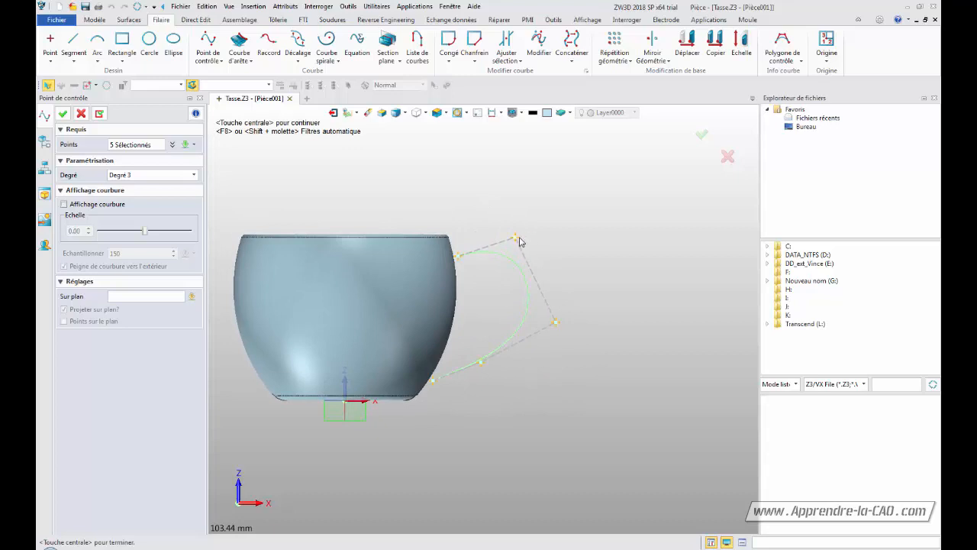
{"action": "left_click_drag", "start_coordinate": [514, 239], "coordinate": [546, 223]}
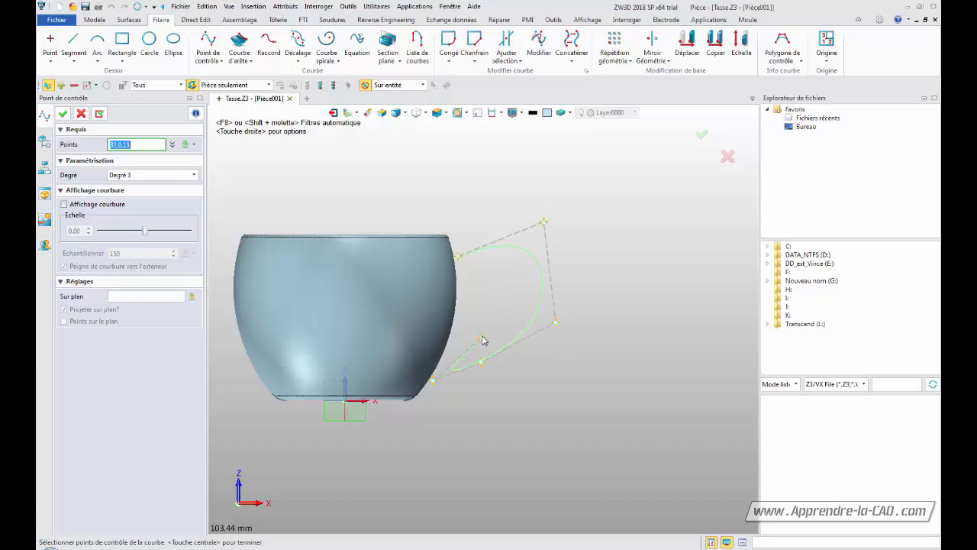
{"action": "middle_click", "coordinate": [481, 340]}
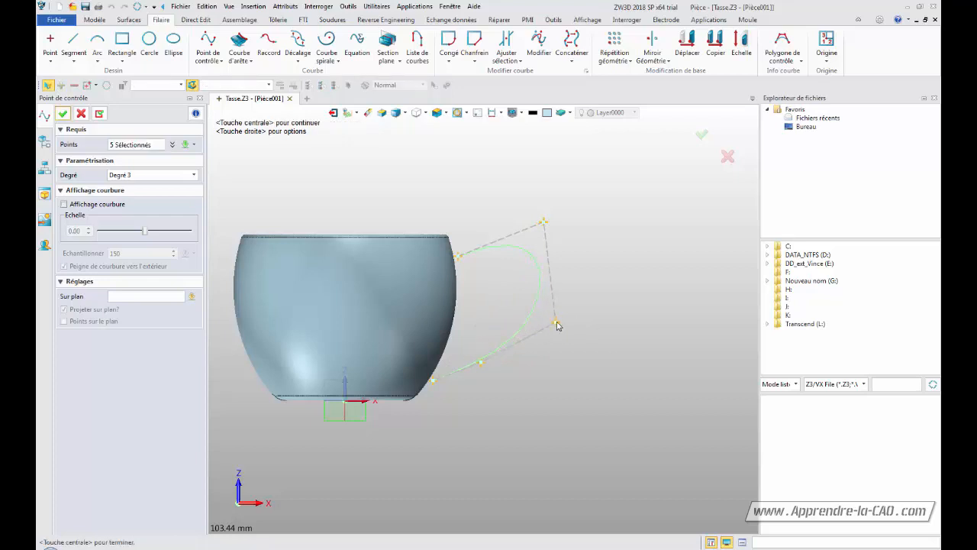
{"action": "left_click_drag", "start_coordinate": [557, 327], "coordinate": [584, 320]}
{"action": "left_click_drag", "start_coordinate": [539, 203], "coordinate": [560, 193]}
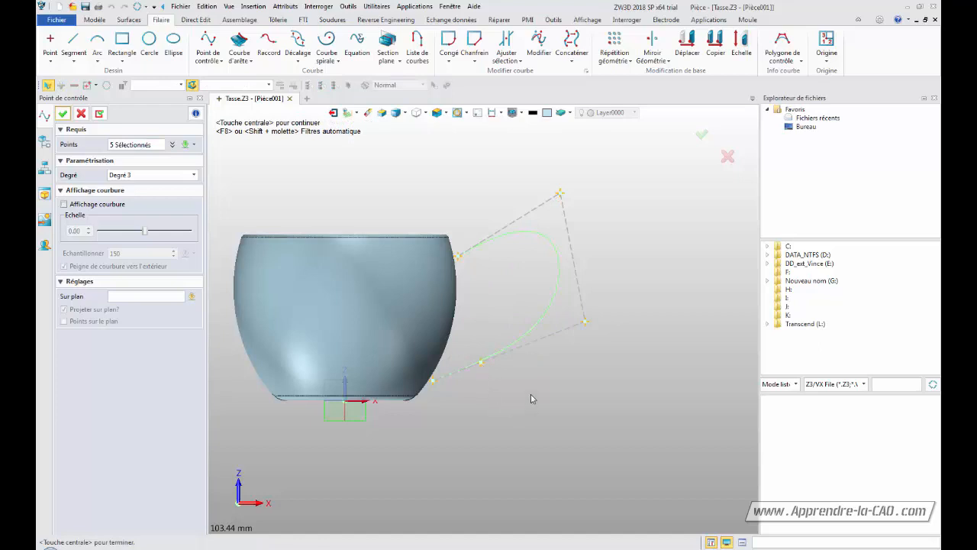
Try to move the handle curve's upper end point inside the cup wall, and validate the curve
{"action": "left_click", "coordinate": [459, 259]}
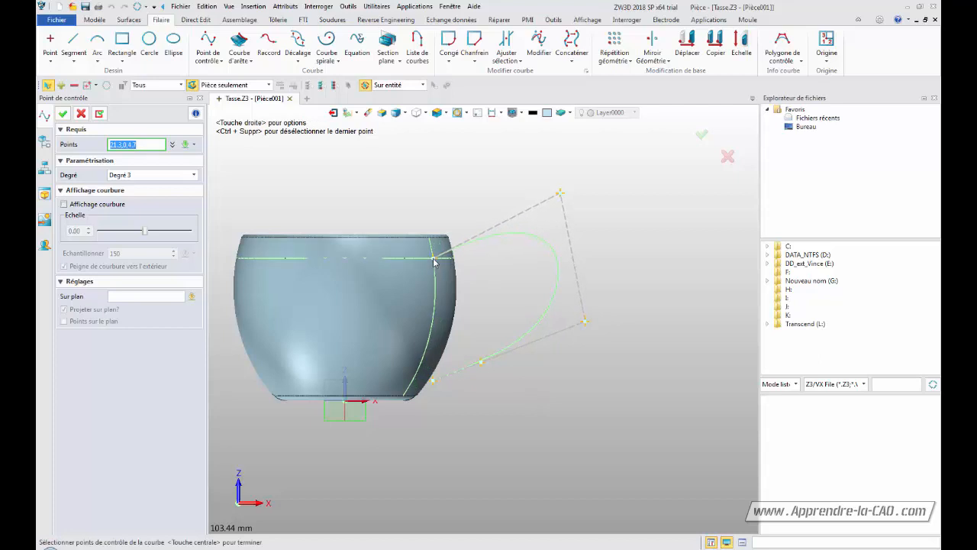
{"action": "middle_click", "coordinate": [479, 271]}
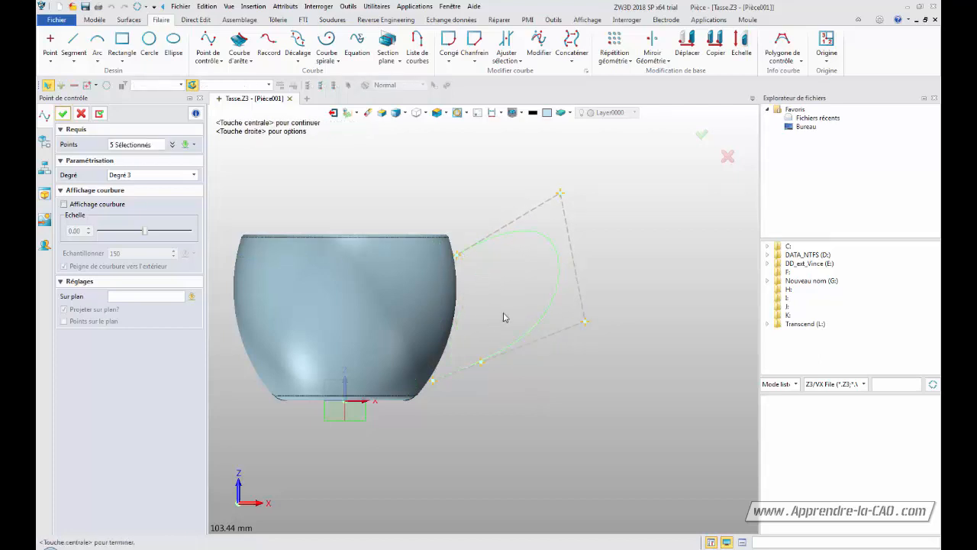
{"action": "left_click", "coordinate": [701, 135]}
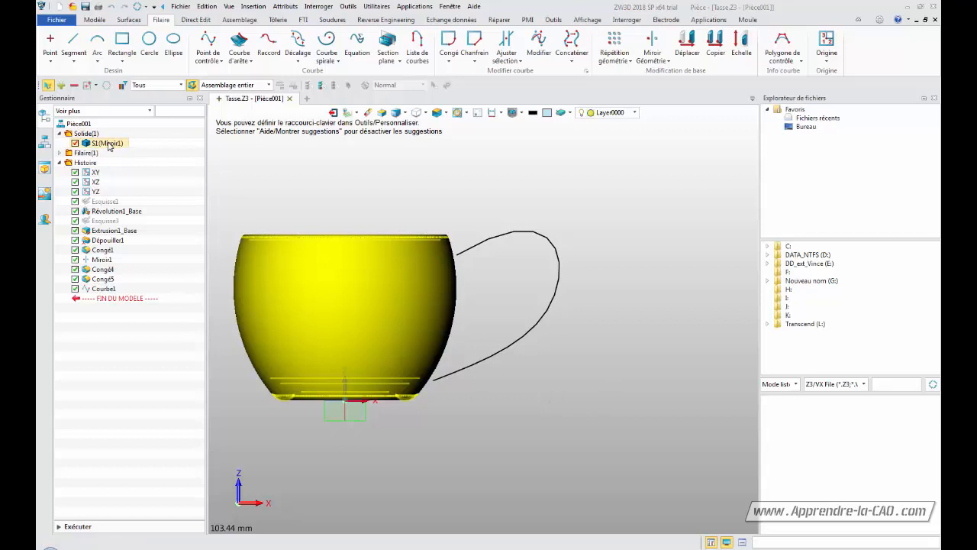
Expand the wireframe entities, highlight the handle curve and hide the cup solid
{"action": "left_click", "coordinate": [60, 154]}
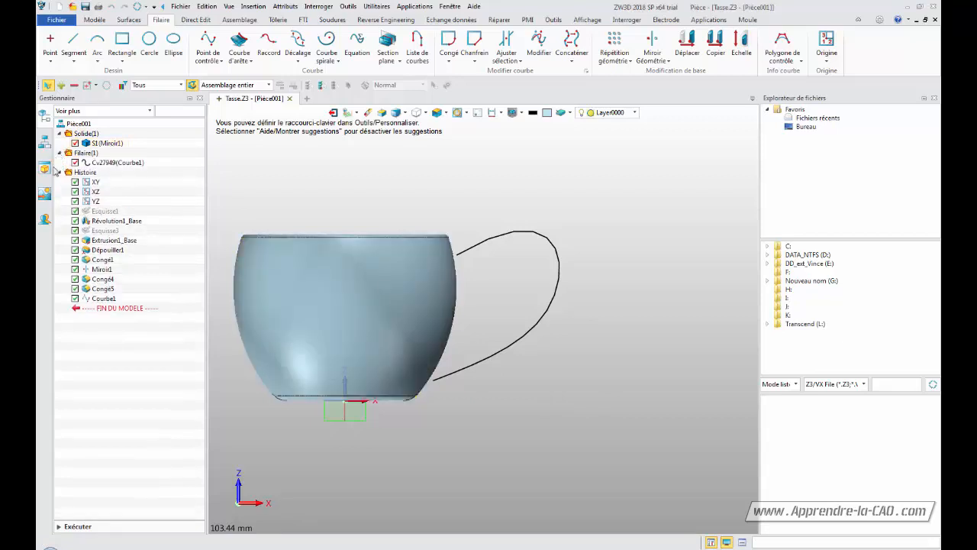
{"action": "left_click", "coordinate": [109, 164]}
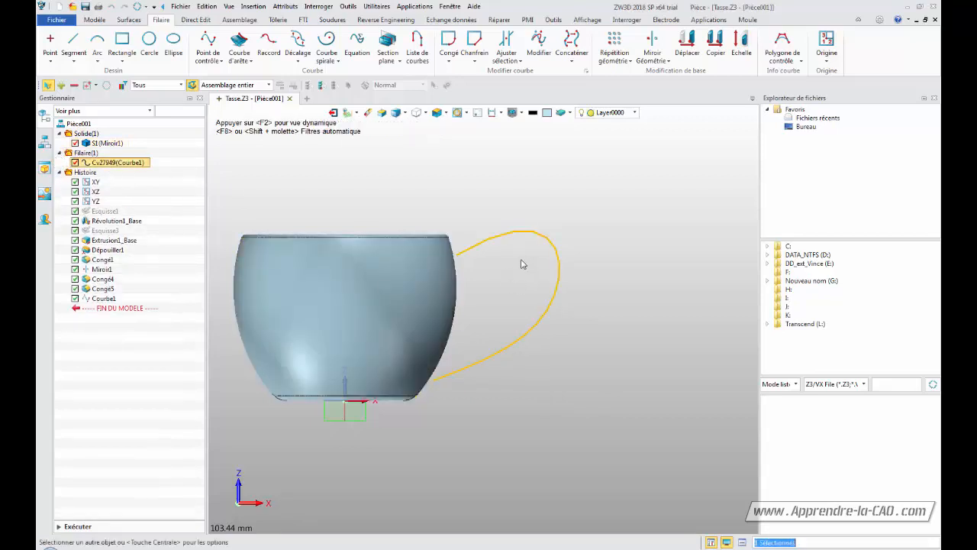
{"action": "left_click", "coordinate": [319, 187]}
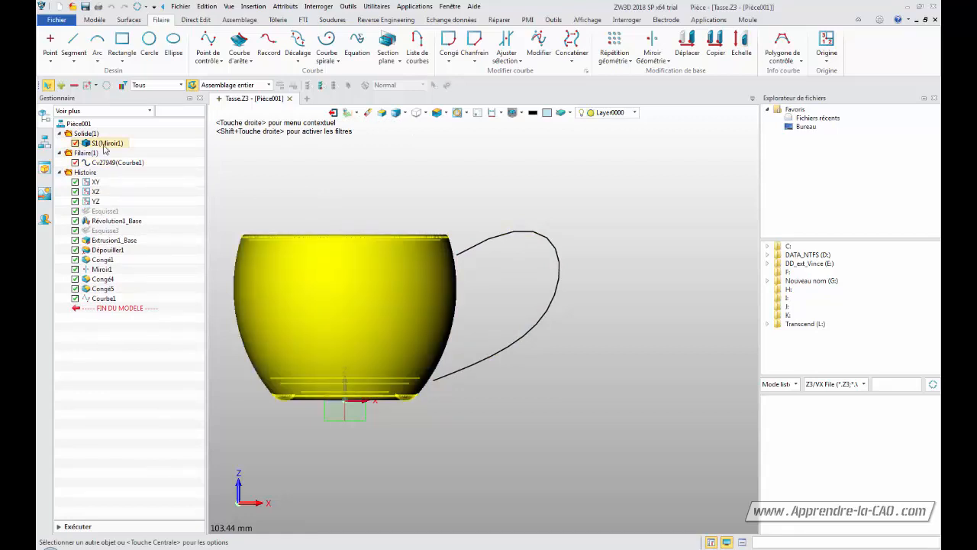
{"action": "left_click", "coordinate": [109, 145]}
{"action": "right_click", "coordinate": [111, 145]}
{"action": "left_click", "coordinate": [139, 152]}
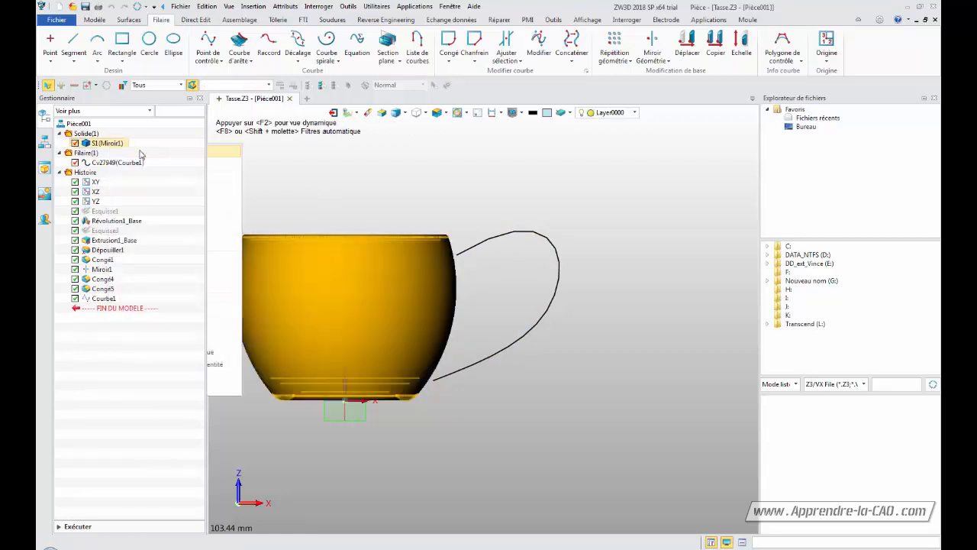
Redefine the handle curve by moving both of its end points inward past the cup wall, and validate the change
{"action": "left_click", "coordinate": [119, 164]}
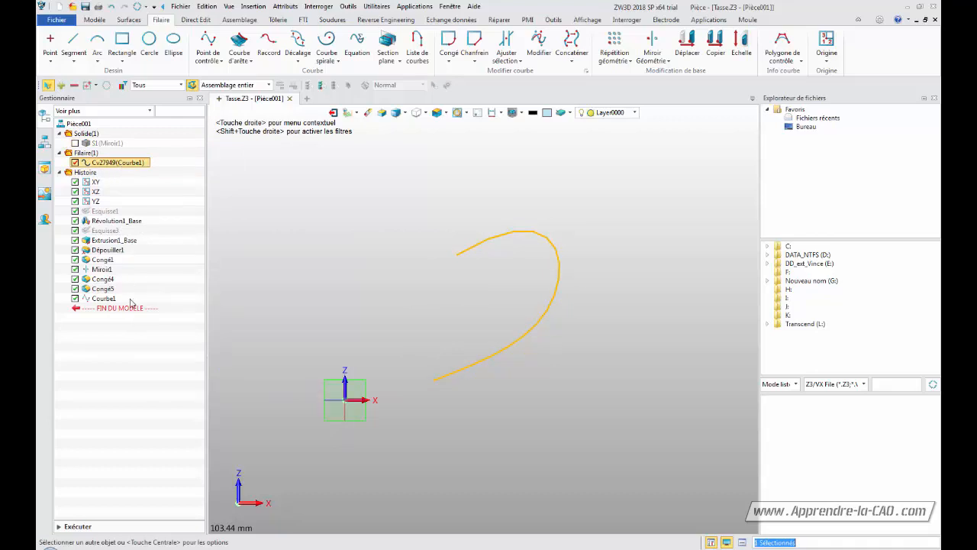
{"action": "left_click", "coordinate": [102, 299]}
{"action": "right_click", "coordinate": [101, 300]}
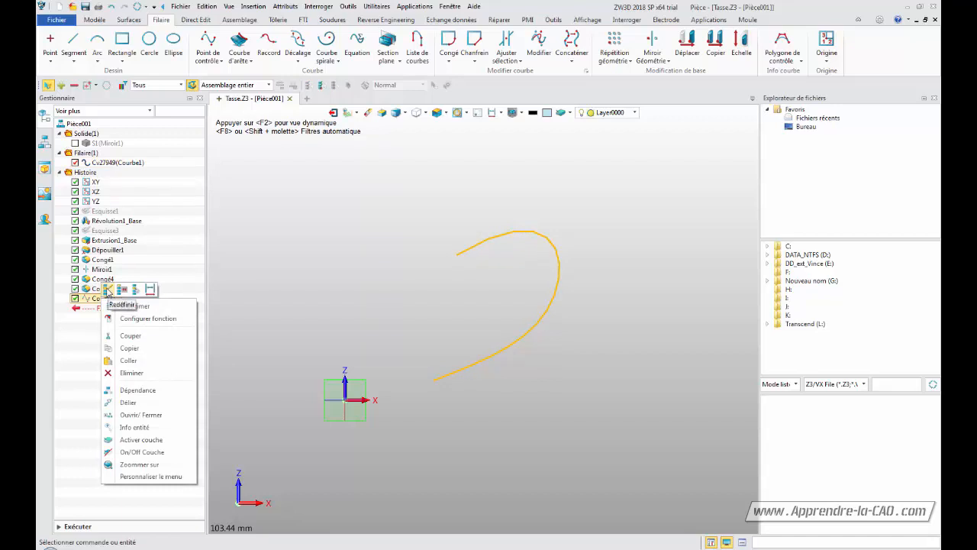
{"action": "left_click", "coordinate": [107, 290]}
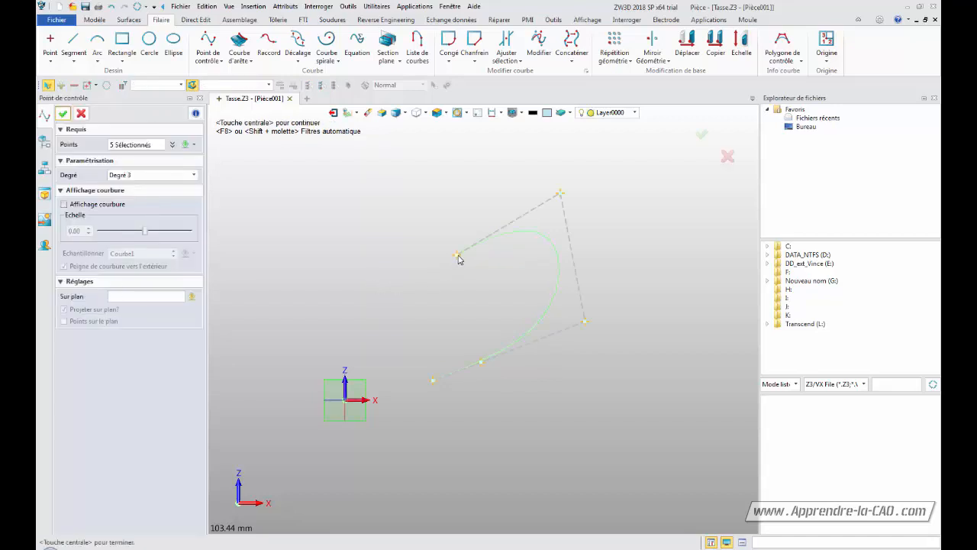
{"action": "left_click_drag", "start_coordinate": [459, 259], "coordinate": [426, 254]}
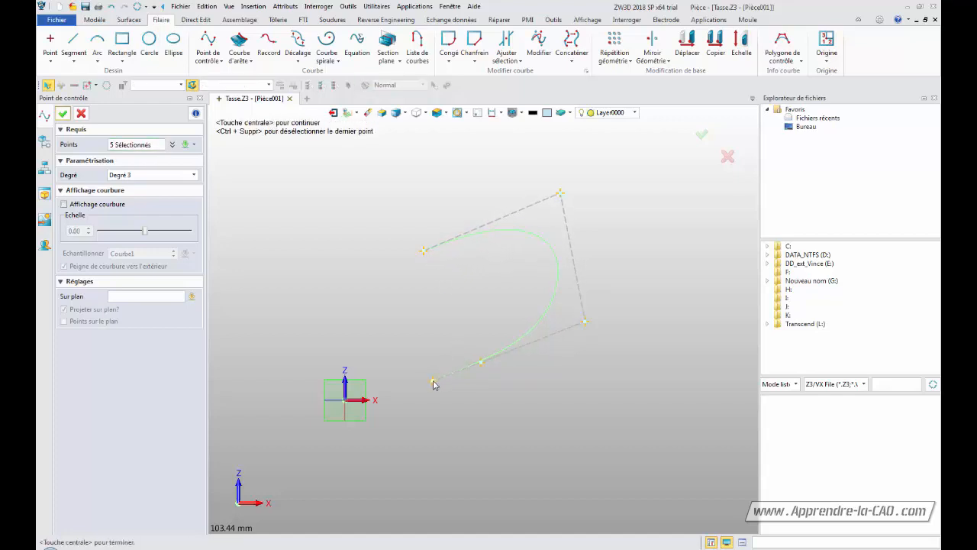
{"action": "left_click_drag", "start_coordinate": [433, 384], "coordinate": [411, 383]}
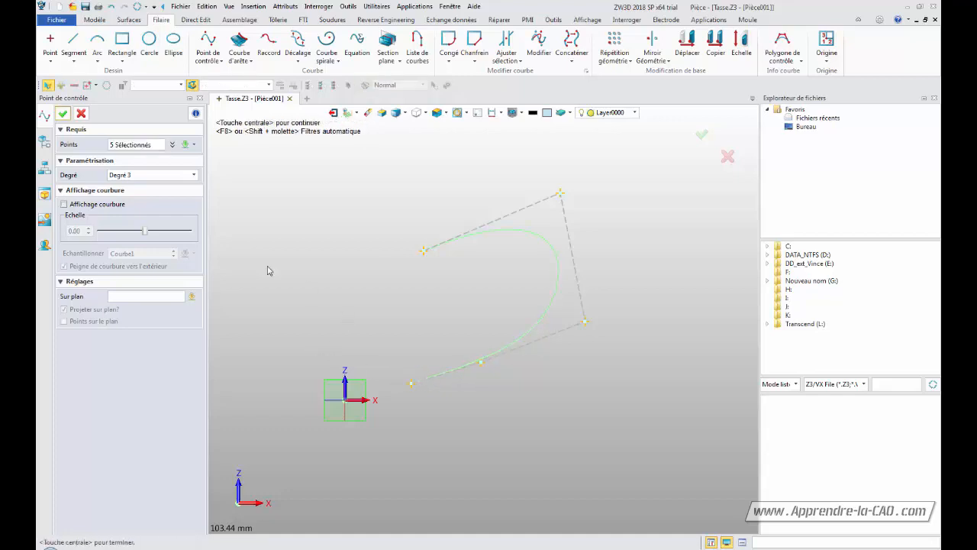
{"action": "left_click", "coordinate": [63, 113]}
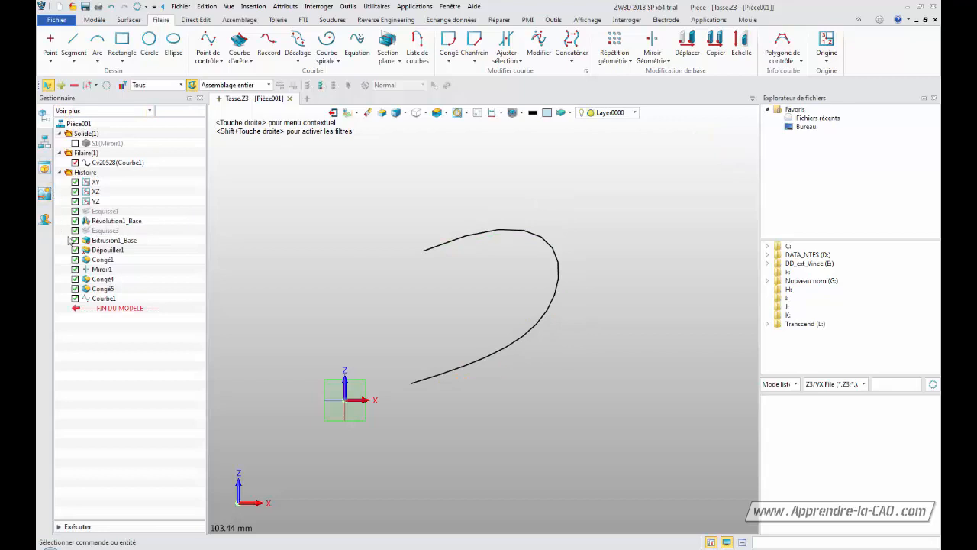
Show the hidden cup solid again together with the handle curve
{"action": "left_click", "coordinate": [115, 161]}
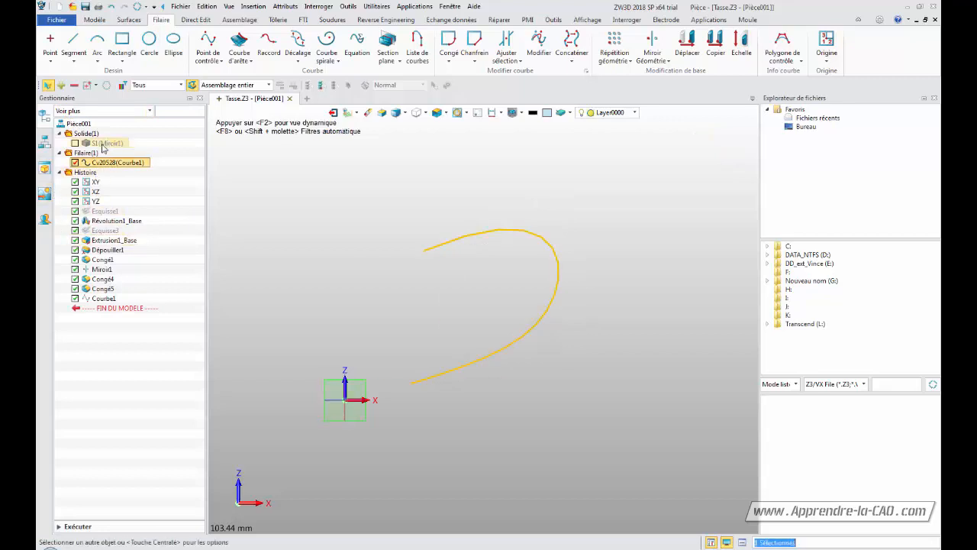
{"action": "right_click", "coordinate": [103, 145]}
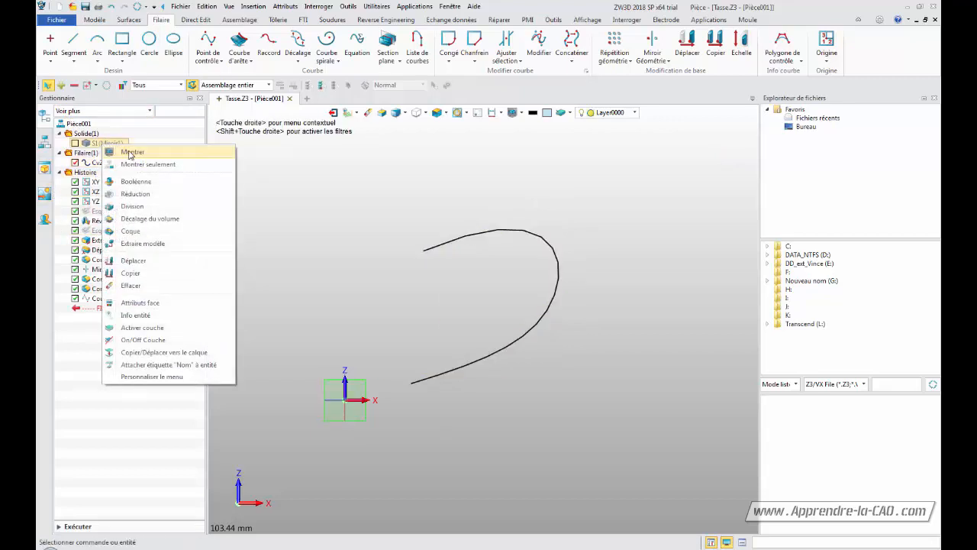
{"action": "left_click", "coordinate": [130, 152]}
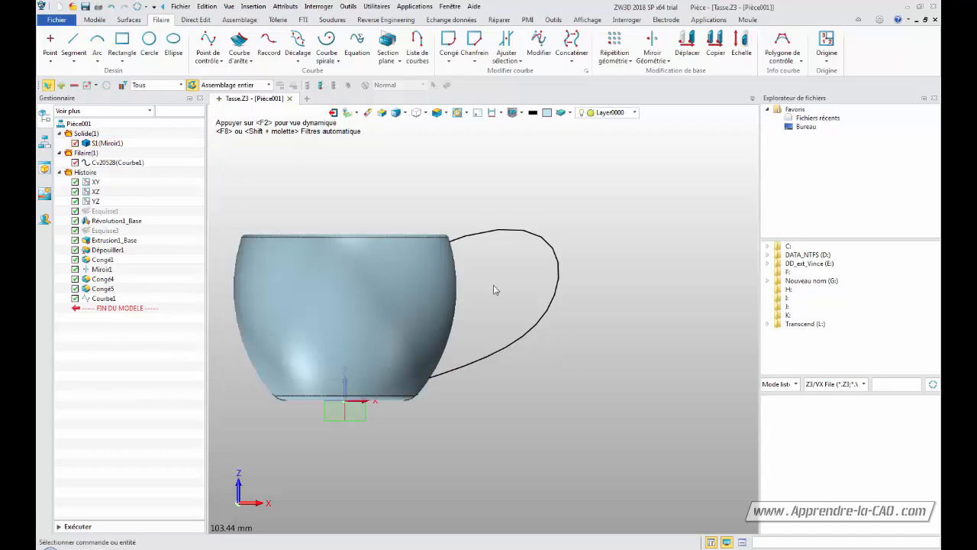
Highlight the handle curve and examine from several angles how its ends pass through the cup wall
{"action": "left_click", "coordinate": [111, 162]}
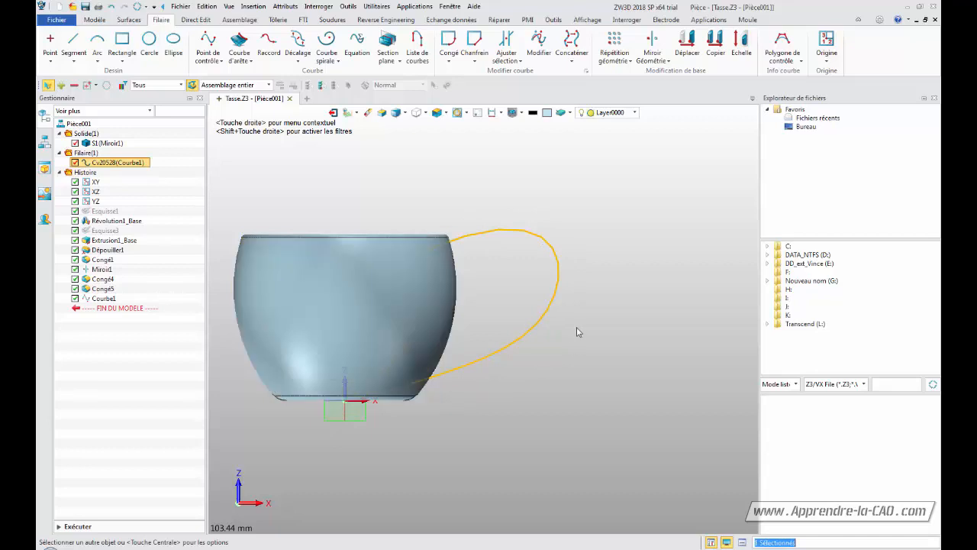
{"action": "middle_click_drag", "start_coordinate": [577, 329], "coordinate": [538, 329]}
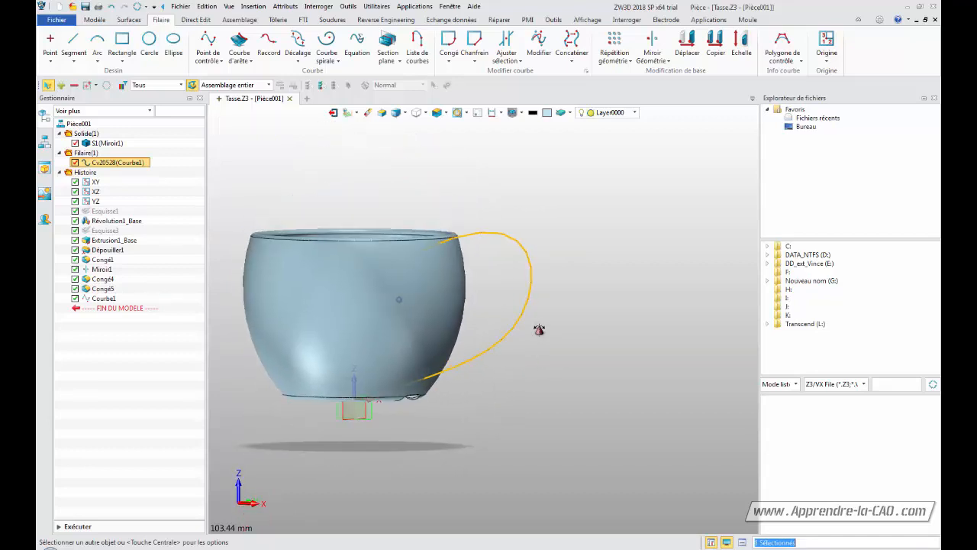
{"action": "middle_click_drag", "start_coordinate": [585, 222], "coordinate": [663, 277]}
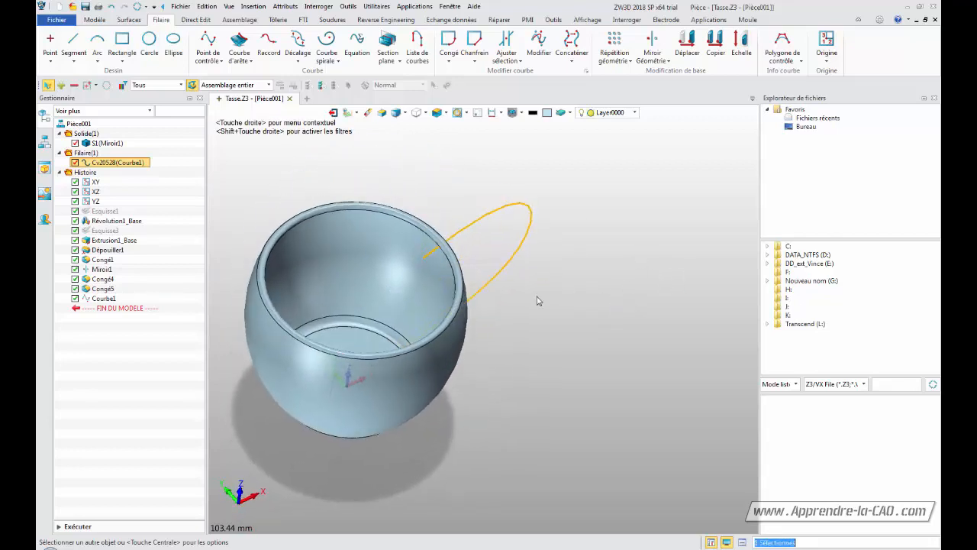
{"action": "middle_click_drag", "start_coordinate": [538, 300], "coordinate": [473, 274]}
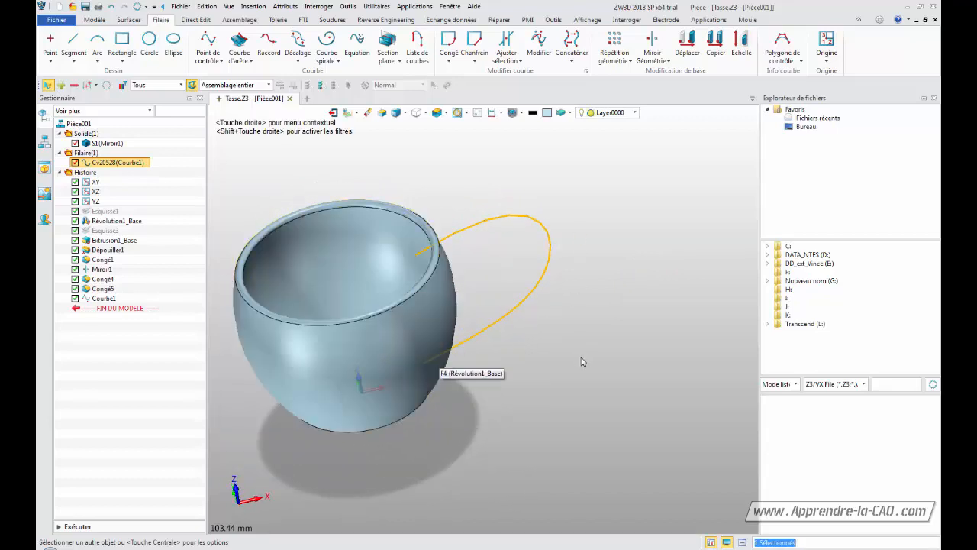
{"action": "middle_click_drag", "start_coordinate": [581, 361], "coordinate": [488, 357]}
{"action": "mouse_move", "coordinate": [555, 336]}
{"action": "middle_mouse_down"}
{"action": "mouse_move", "coordinate": [584, 386]}
{"action": "mouse_move", "coordinate": [590, 349]}
{"action": "mouse_move", "coordinate": [573, 336]}
{"action": "middle_mouse_up"}
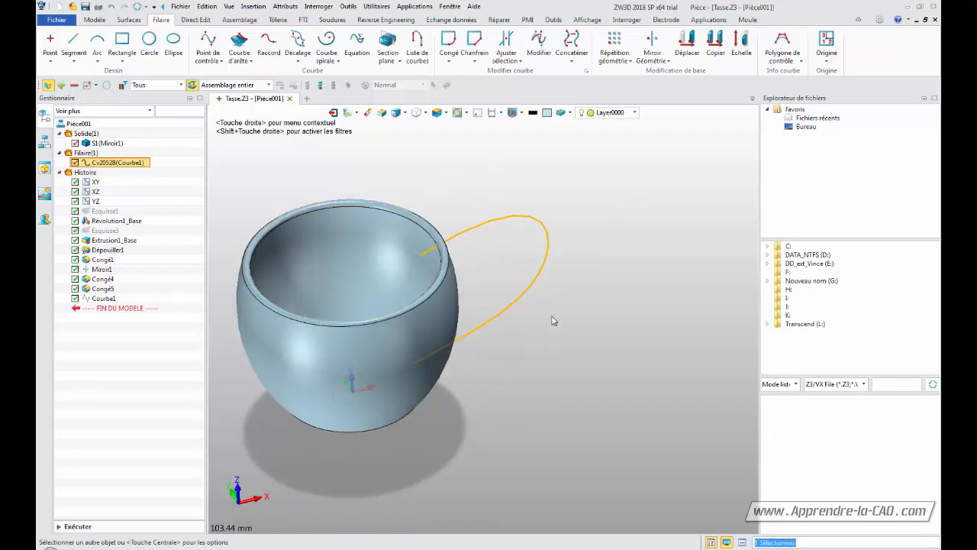
{"action": "mouse_move", "coordinate": [553, 321]}
{"action": "middle_mouse_down"}
{"action": "mouse_move", "coordinate": [558, 331]}
{"action": "mouse_move", "coordinate": [536, 336]}
{"action": "mouse_move", "coordinate": [419, 296]}
{"action": "mouse_move", "coordinate": [552, 280]}
{"action": "mouse_move", "coordinate": [549, 327]}
{"action": "mouse_move", "coordinate": [536, 343]}
{"action": "mouse_move", "coordinate": [543, 333]}
{"action": "middle_mouse_up"}
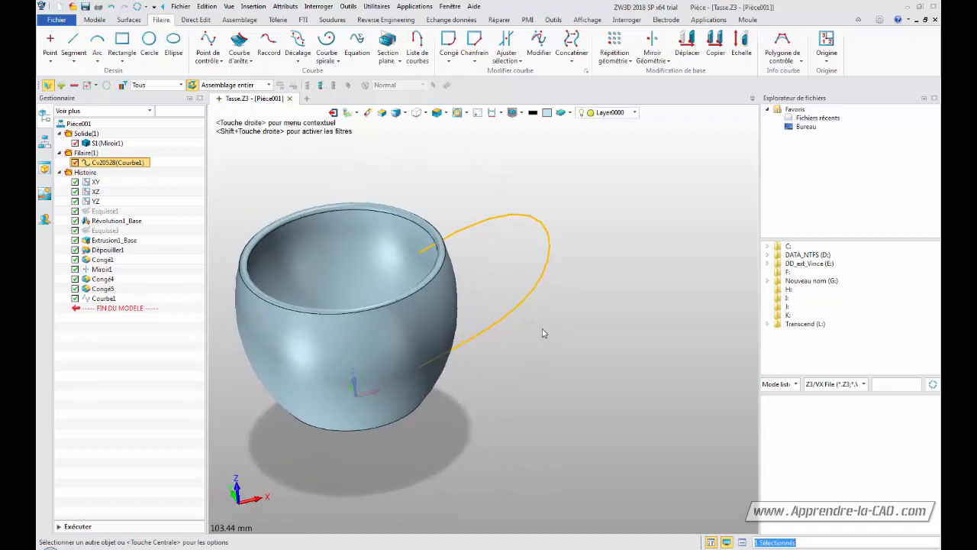
Hide the cup solid, leaving the handle curve displayed
{"action": "left_click", "coordinate": [75, 143]}
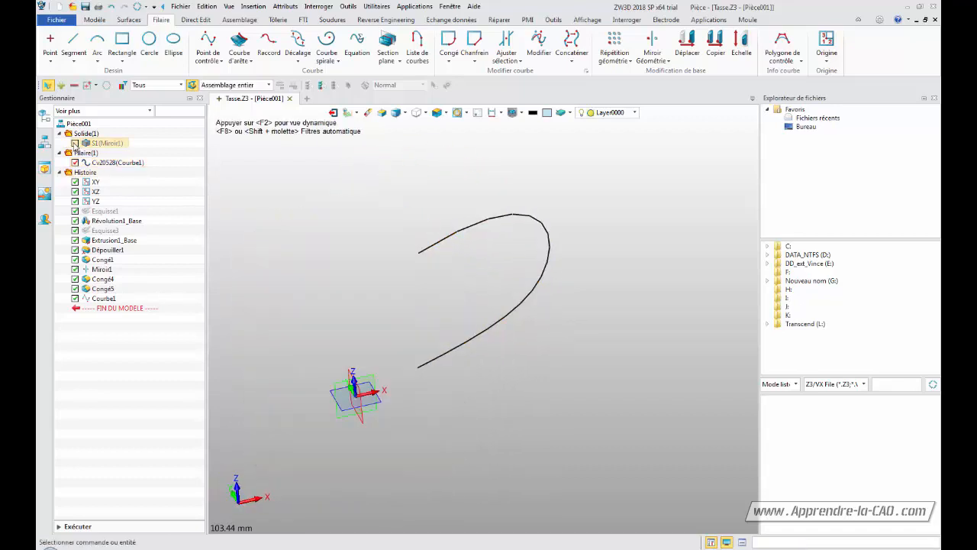
{"action": "left_click", "coordinate": [75, 143]}
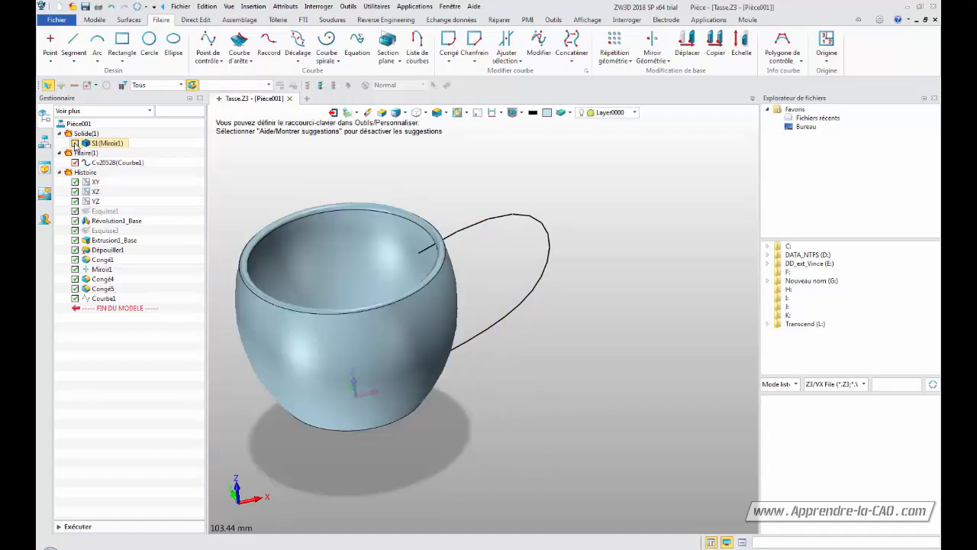
{"action": "left_click", "coordinate": [75, 143]}
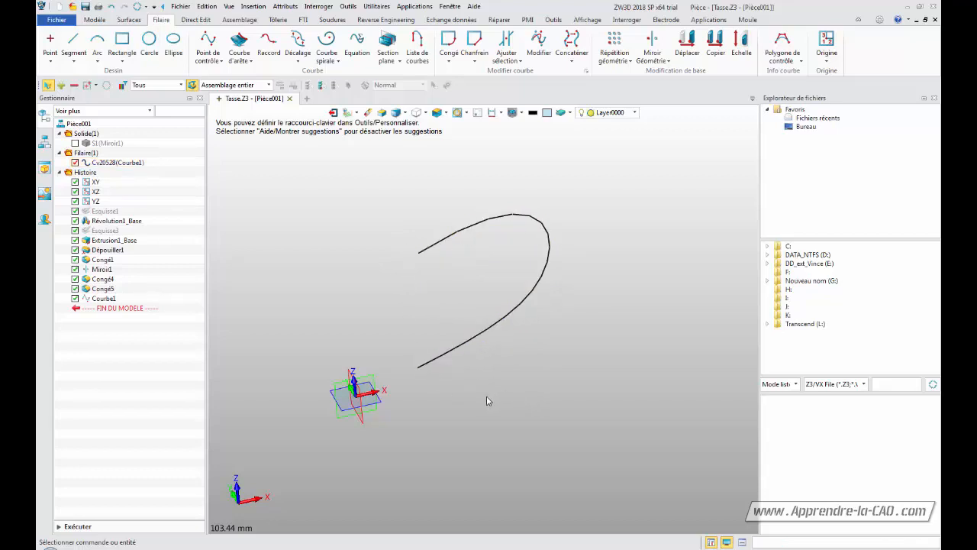
Create a reference plane from the handle curve, positioned at the curve's upper end point, with a 0 mm offset
{"action": "left_click", "coordinate": [827, 63]}
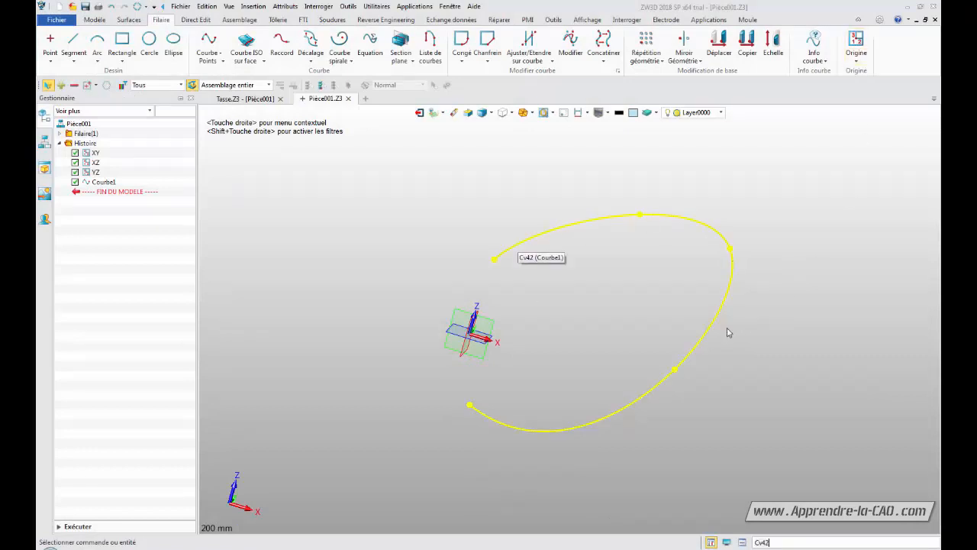
{"action": "left_click", "coordinate": [856, 42]}
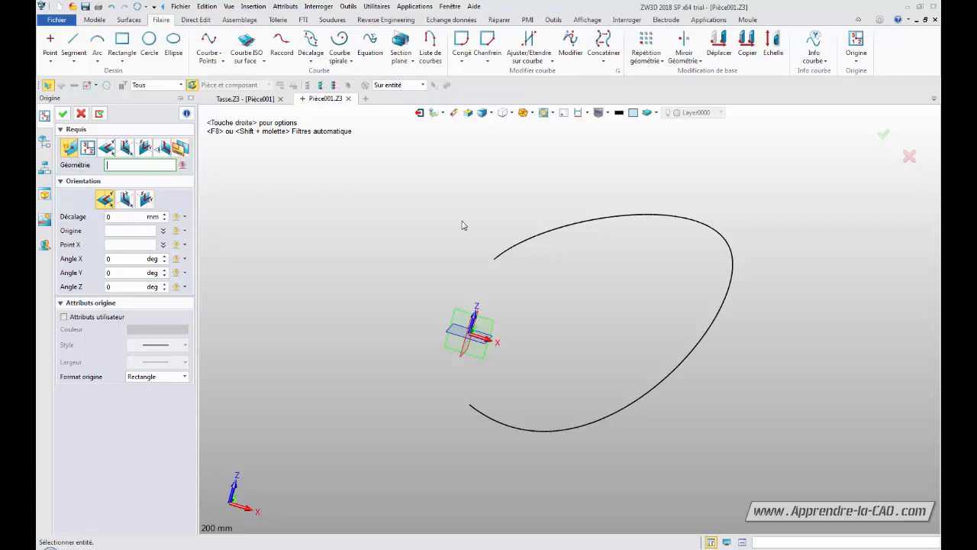
{"action": "left_click", "coordinate": [578, 224]}
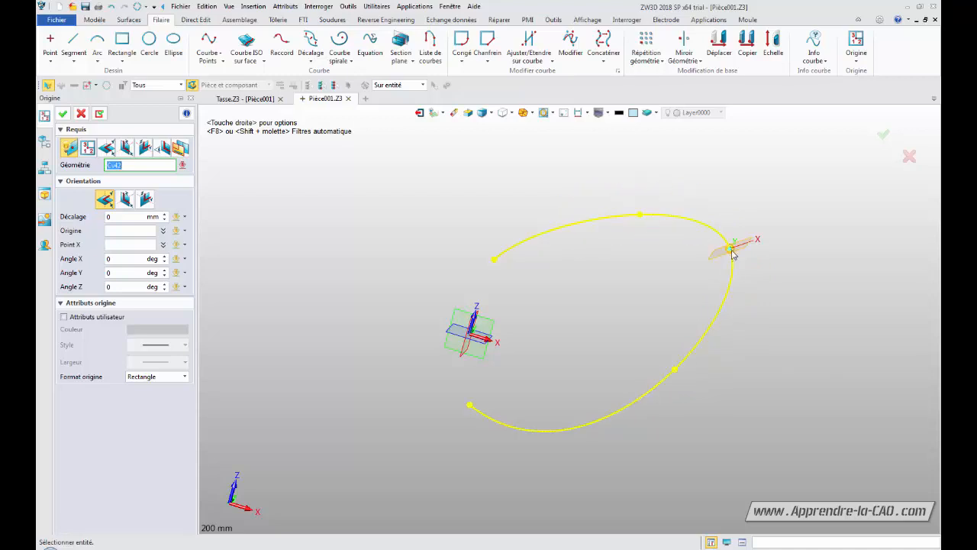
{"action": "left_click", "coordinate": [494, 260]}
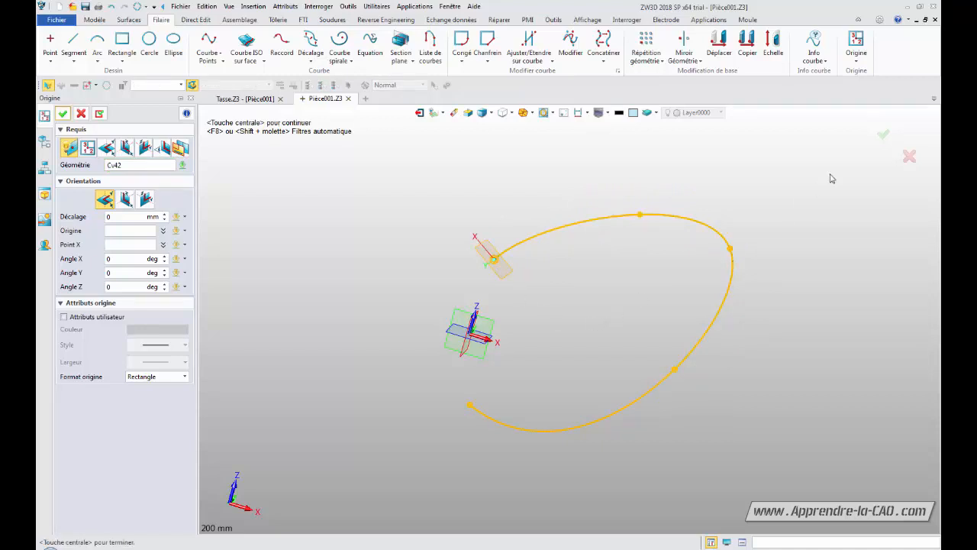
{"action": "left_click", "coordinate": [883, 138]}
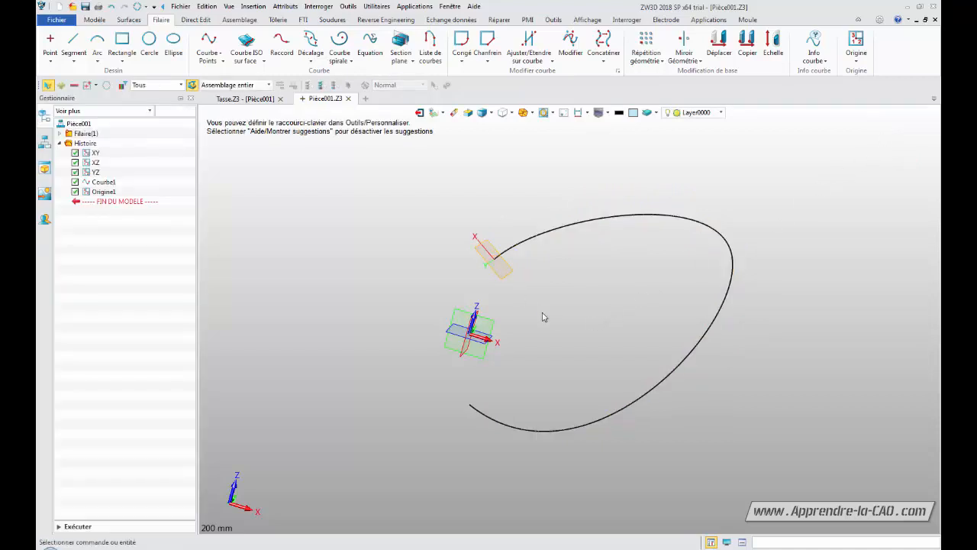
{"action": "middle_click_drag", "start_coordinate": [529, 294], "coordinate": [603, 299]}
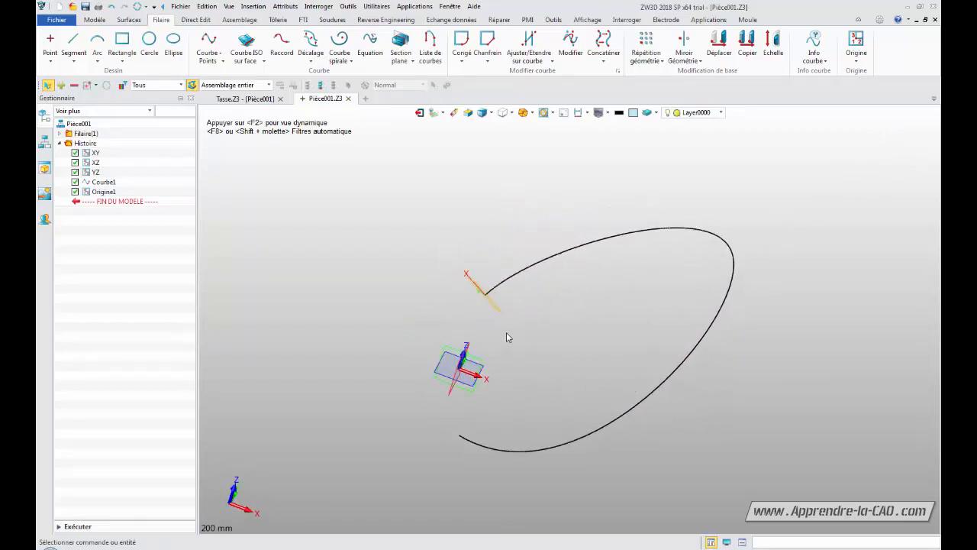
{"action": "middle_click_drag", "start_coordinate": [508, 337], "coordinate": [528, 312]}
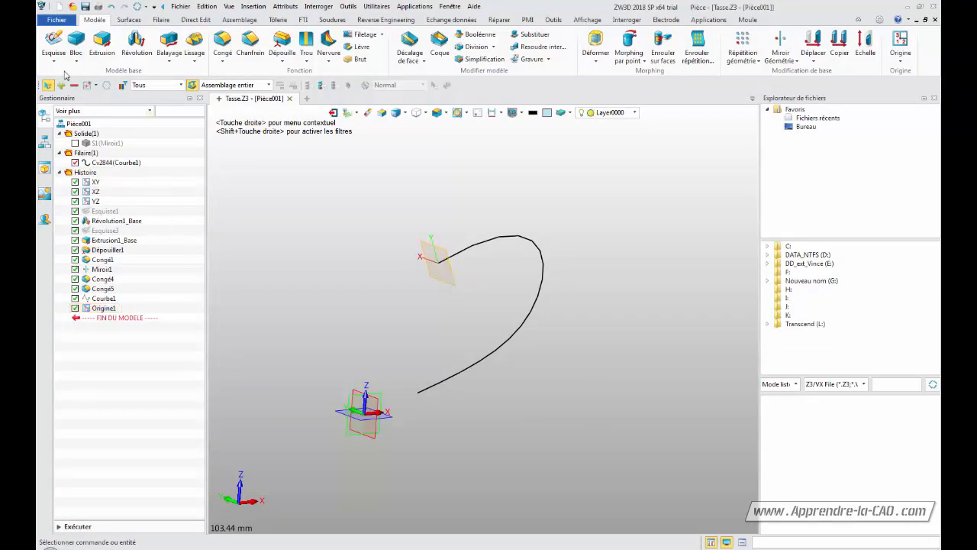
Start a new sketch on the Origine1 plane with its origin at the handle curve's upper end point
{"action": "left_click", "coordinate": [51, 50]}
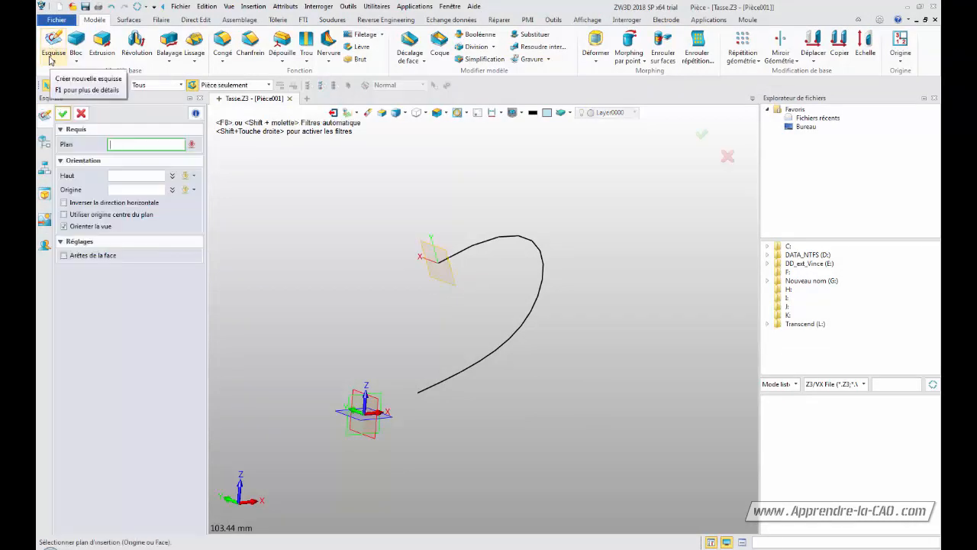
{"action": "left_click", "coordinate": [442, 267]}
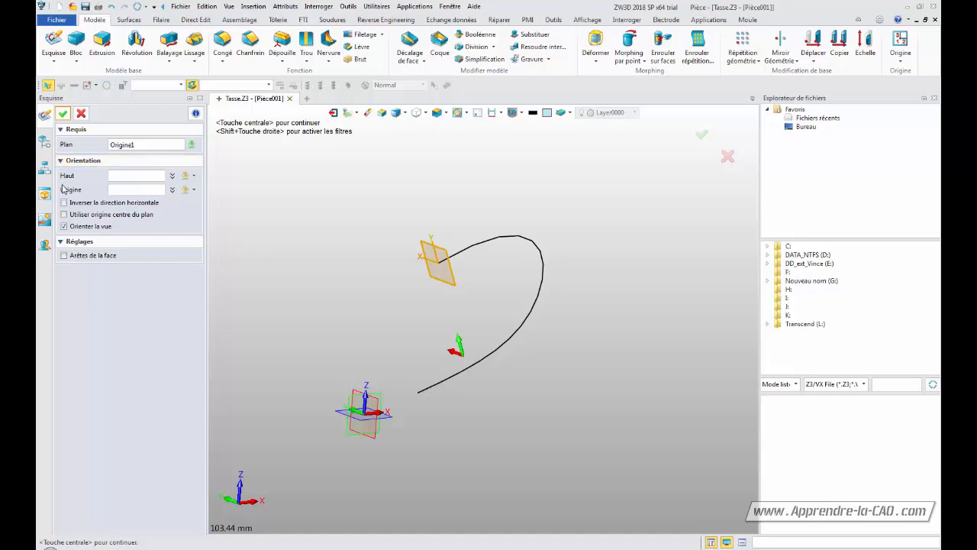
{"action": "left_click", "coordinate": [130, 191]}
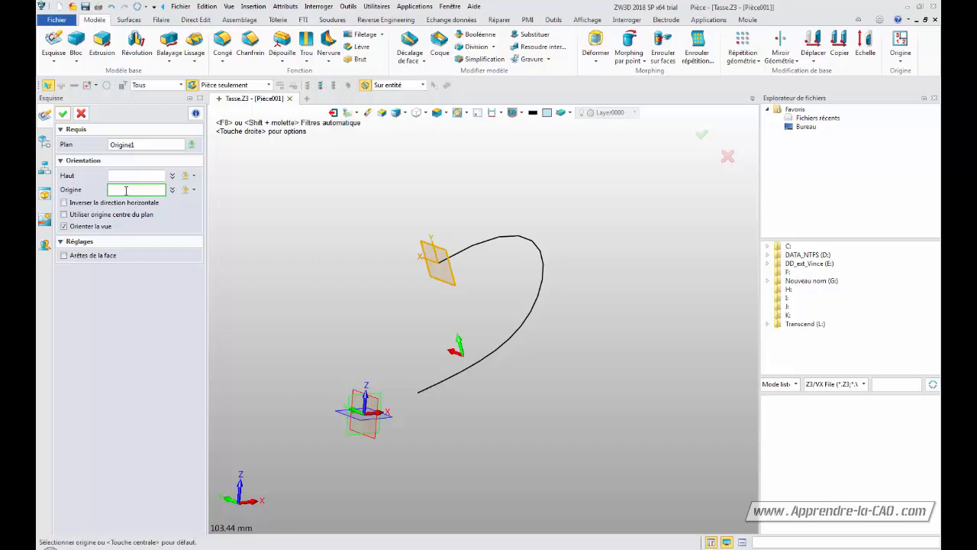
{"action": "left_click", "coordinate": [437, 262]}
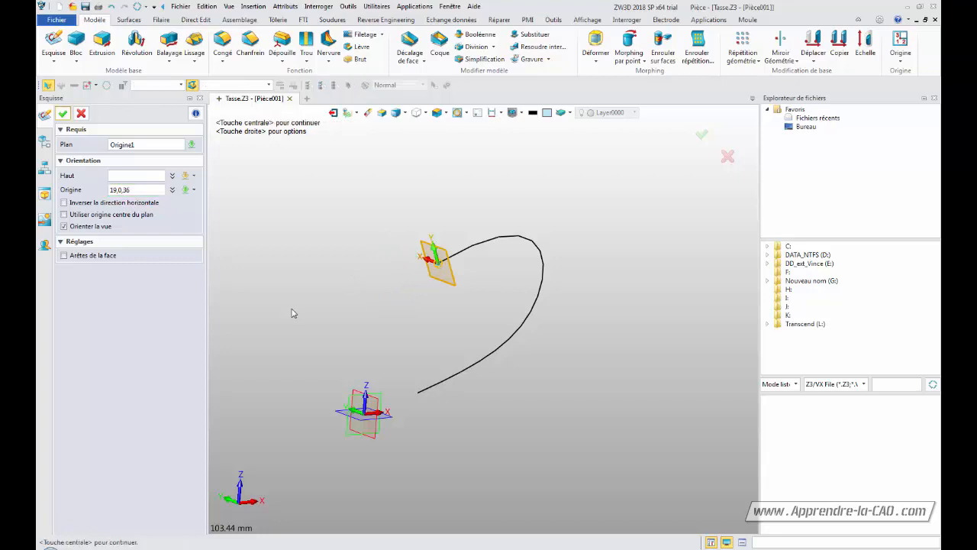
{"action": "left_click", "coordinate": [63, 114]}
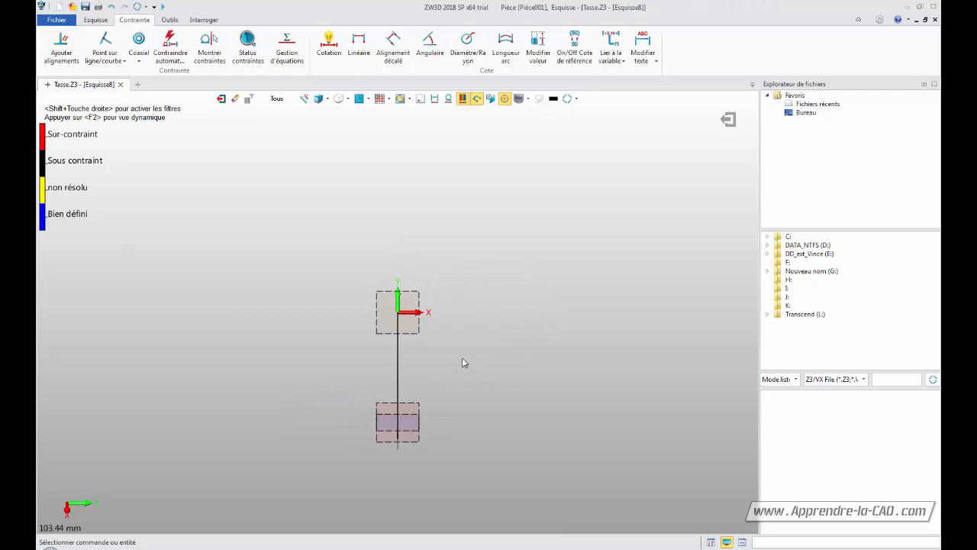
Draw an ellipse centred on the sketch origin at 0,0, about 11.5 mm wide and 6.9 mm high
{"action": "mouse_move", "coordinate": [455, 356]}
{"action": "right_mouse_down"}
{"action": "mouse_move", "coordinate": [438, 368]}
{"action": "mouse_move", "coordinate": [489, 386]}
{"action": "mouse_move", "coordinate": [585, 362]}
{"action": "mouse_move", "coordinate": [447, 378]}
{"action": "mouse_move", "coordinate": [480, 414]}
{"action": "mouse_move", "coordinate": [481, 405]}
{"action": "mouse_move", "coordinate": [468, 412]}
{"action": "mouse_move", "coordinate": [449, 387]}
{"action": "right_mouse_up"}
{"action": "middle_click_drag", "start_coordinate": [448, 387], "coordinate": [417, 323]}
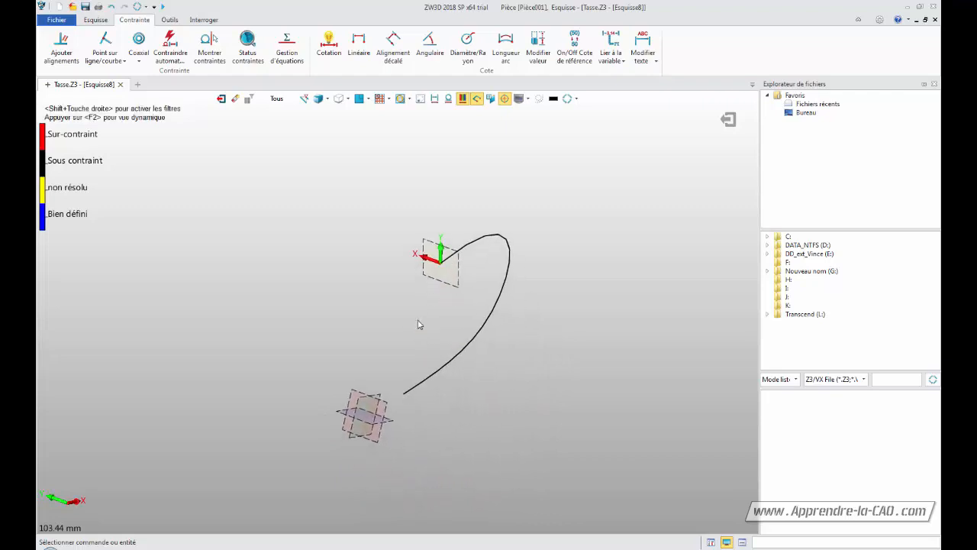
{"action": "scroll", "coordinate": [429, 336], "scroll_direction": "up", "scroll_amount": 3}
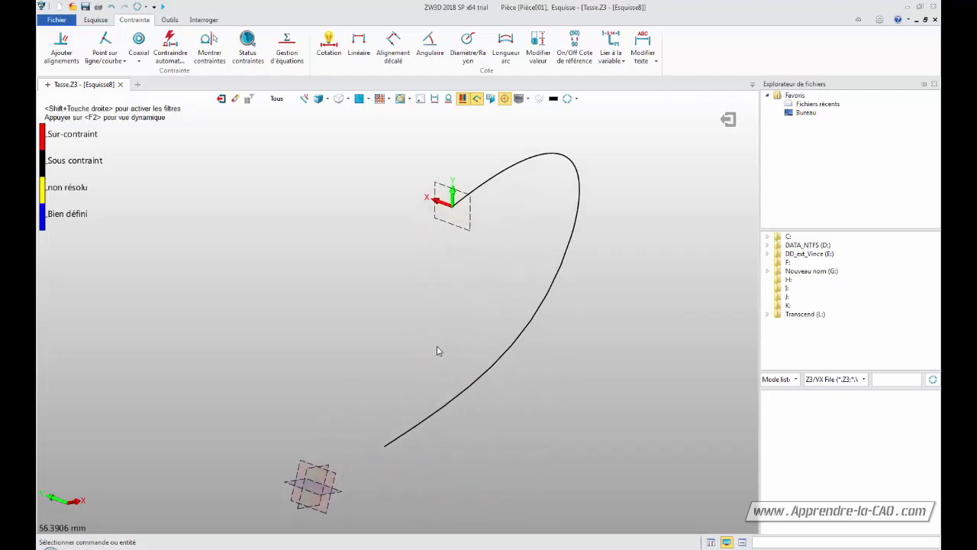
{"action": "left_click", "coordinate": [95, 22]}
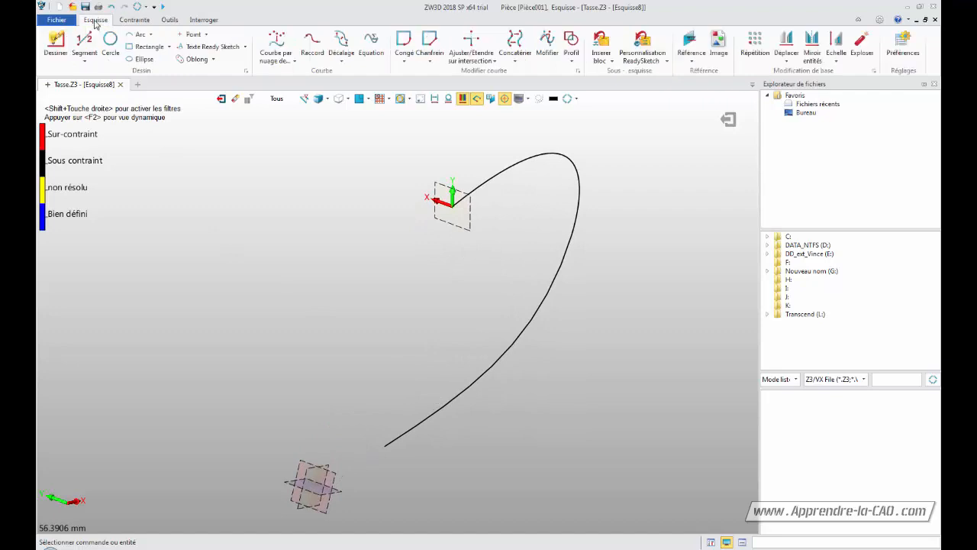
{"action": "left_click", "coordinate": [144, 59]}
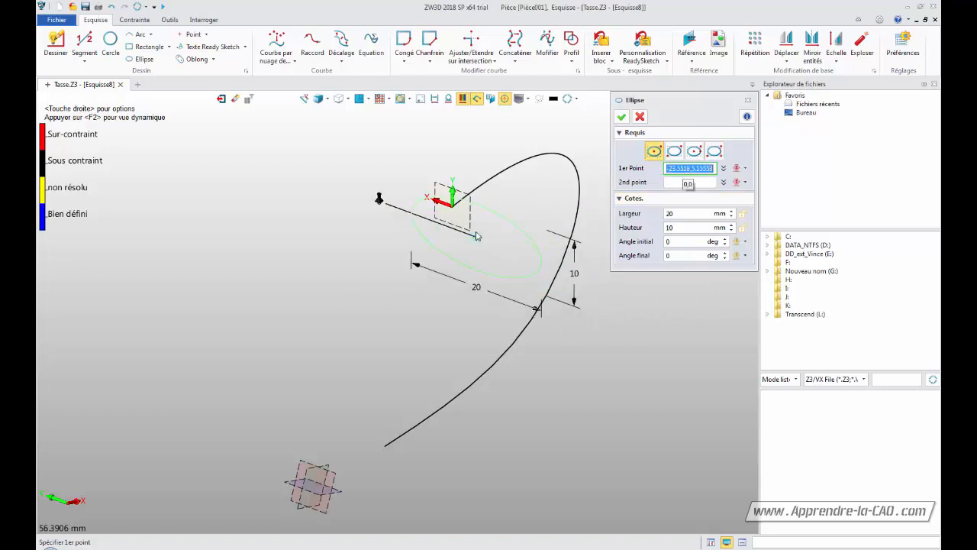
{"action": "key", "text": "Return"}
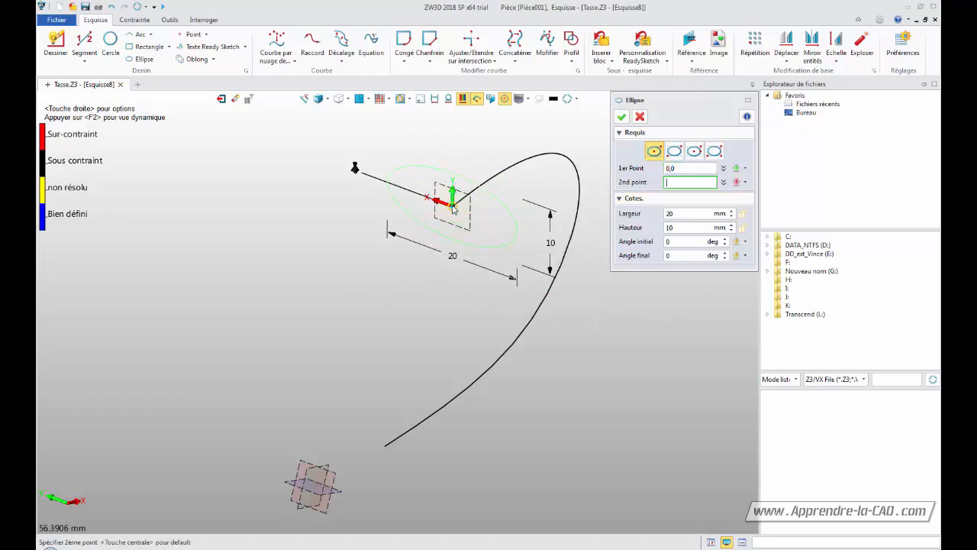
{"action": "left_click", "coordinate": [413, 172]}
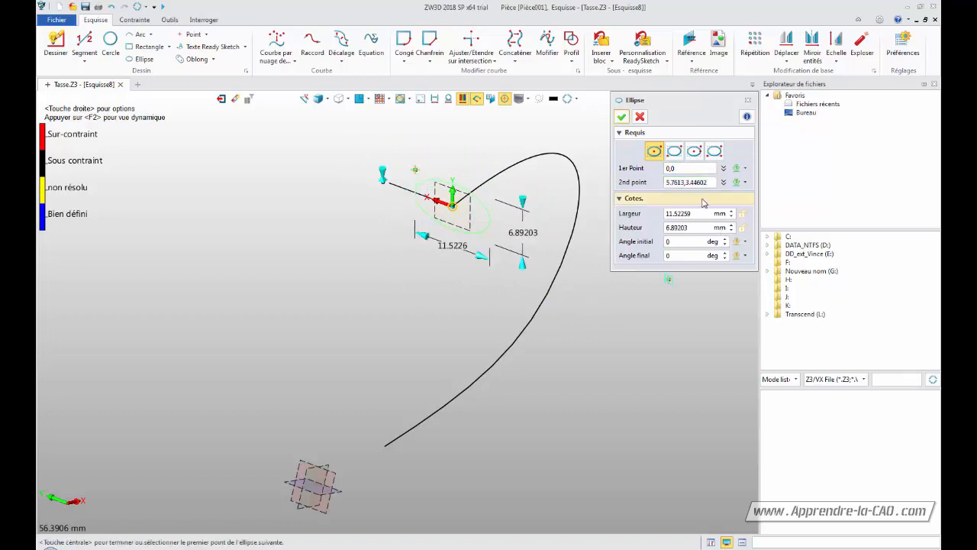
Try 4,8 and 8,4 as the coordinates of the ellipse's second point
{"action": "left_click", "coordinate": [663, 181]}
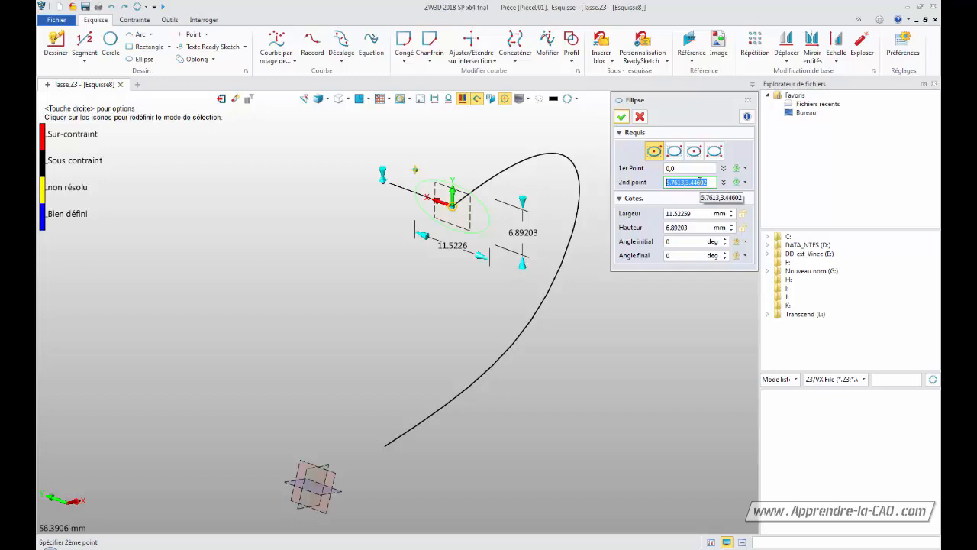
{"action": "type", "text": "4"}
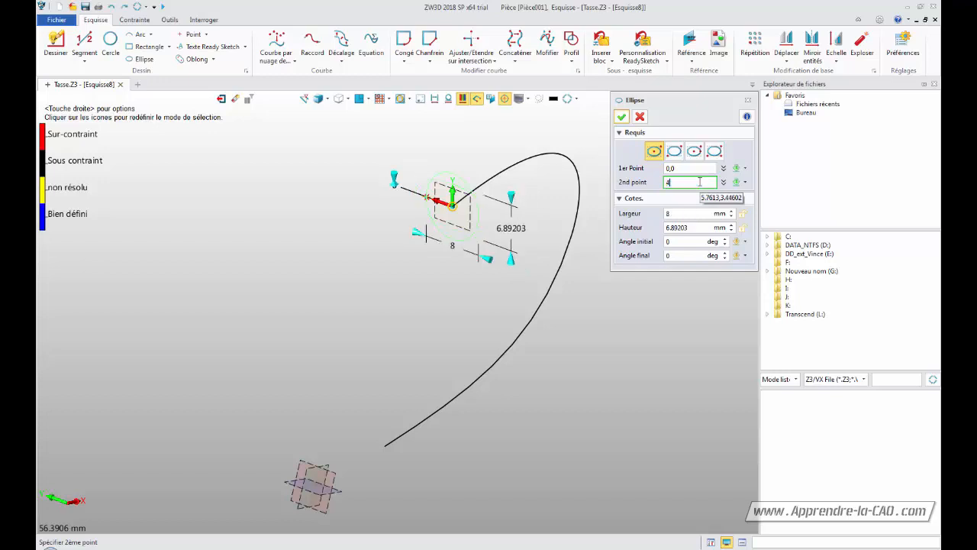
{"action": "type", "text": ",8"}
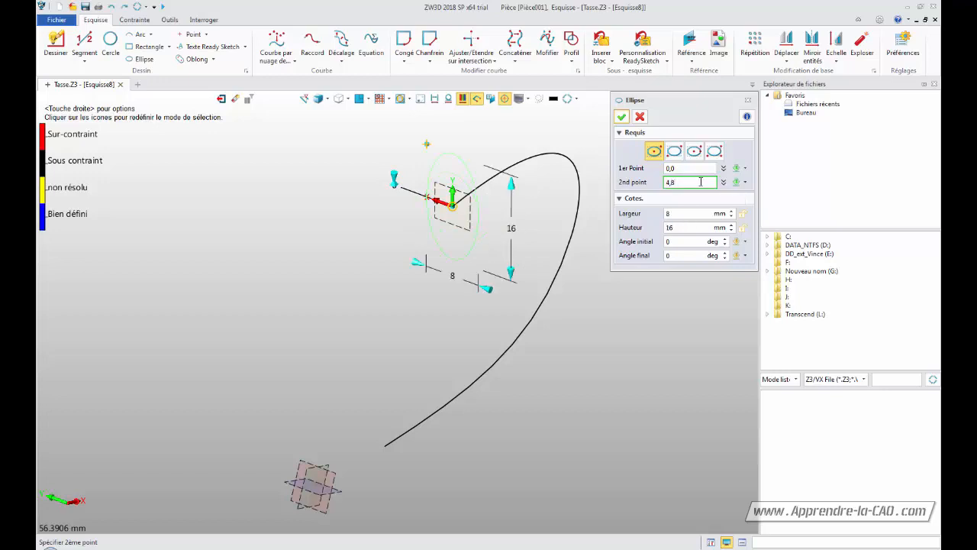
{"action": "type", "text": "8"}
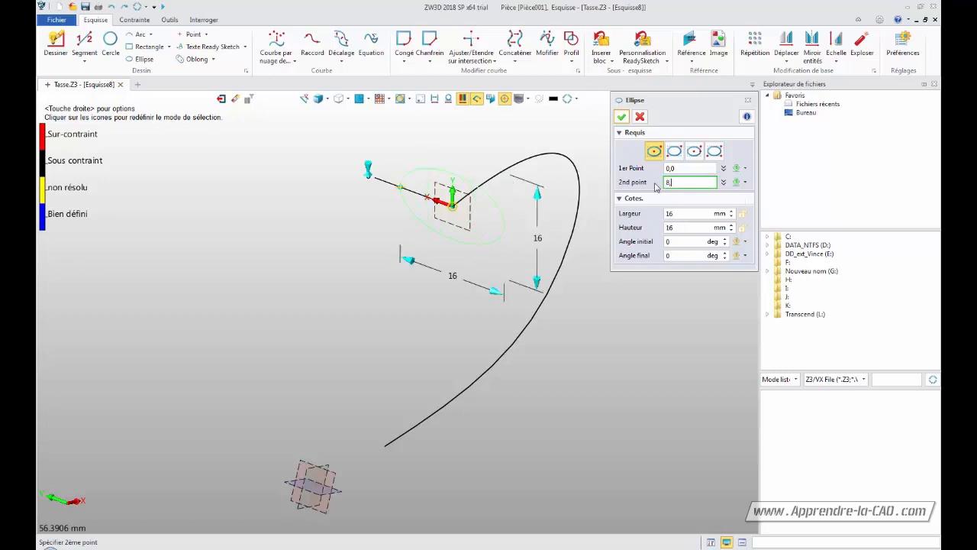
{"action": "type", "text": ",4"}
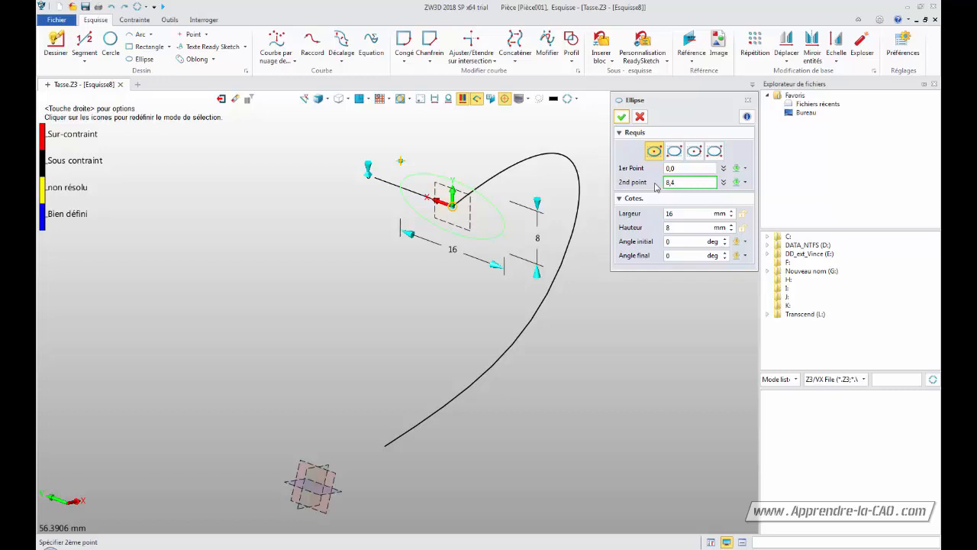
Set the ellipse's second point to 4,2, giving an 8 by 4 mm ellipse, and validate it
{"action": "double_click", "coordinate": [680, 182]}
{"action": "type", "text": "4,2"}
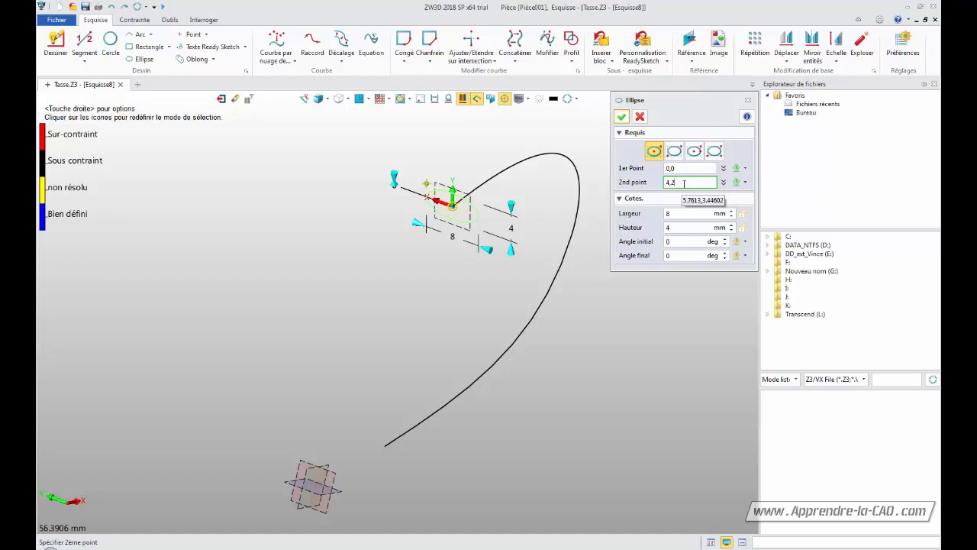
{"action": "left_click", "coordinate": [621, 117]}
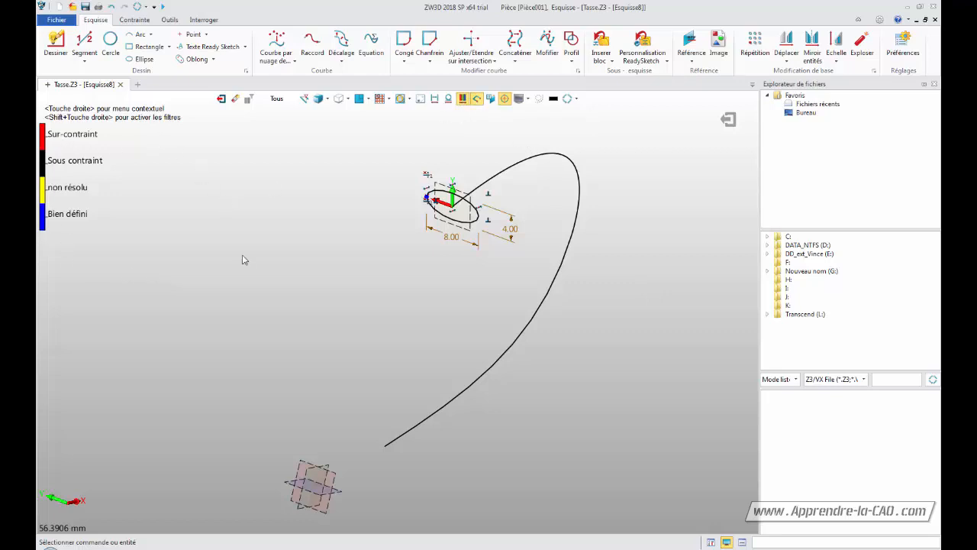
{"action": "middle_click_drag", "start_coordinate": [409, 319], "coordinate": [411, 339]}
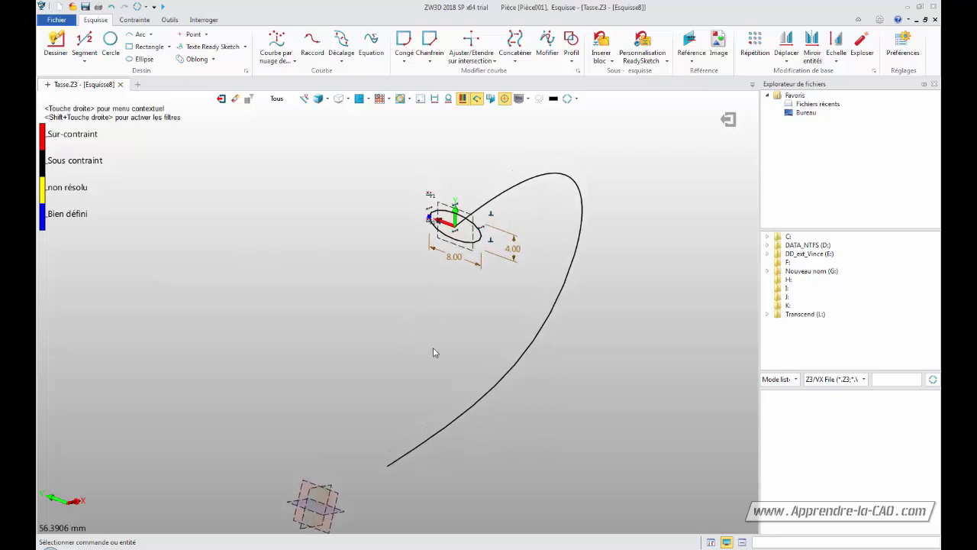
Shift the ellipse away from the sketch origin several times to test how freely it moves
{"action": "mouse_move", "coordinate": [438, 296]}
{"action": "middle_mouse_down", "text": "ctrl"}
{"action": "mouse_move", "coordinate": [438, 392]}
{"action": "mouse_move", "coordinate": [427, 383]}
{"action": "middle_mouse_up", "text": "ctrl"}
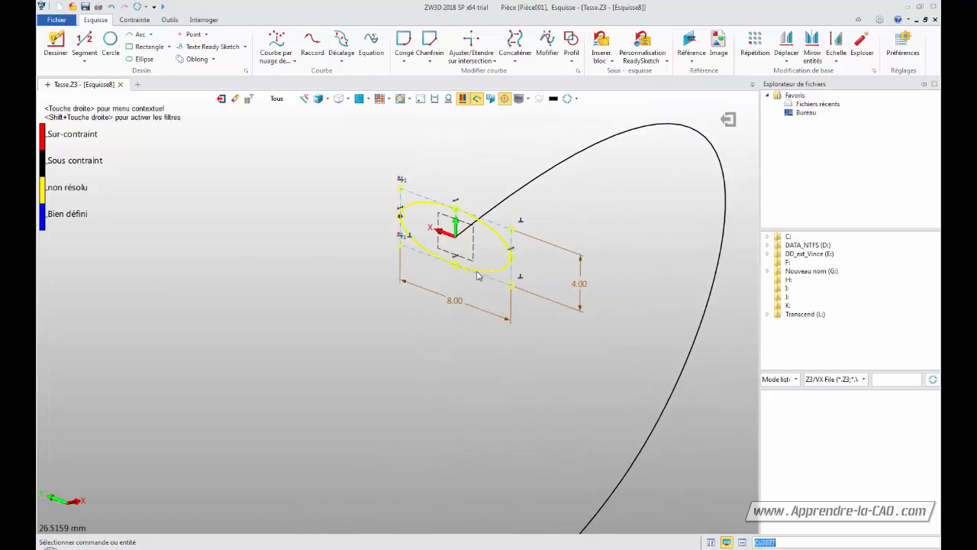
{"action": "mouse_move", "coordinate": [478, 271]}
{"action": "left_mouse_down"}
{"action": "mouse_move", "coordinate": [537, 333]}
{"action": "mouse_move", "coordinate": [506, 363]}
{"action": "mouse_move", "coordinate": [548, 370]}
{"action": "mouse_move", "coordinate": [491, 327]}
{"action": "mouse_move", "coordinate": [490, 279]}
{"action": "left_mouse_up"}
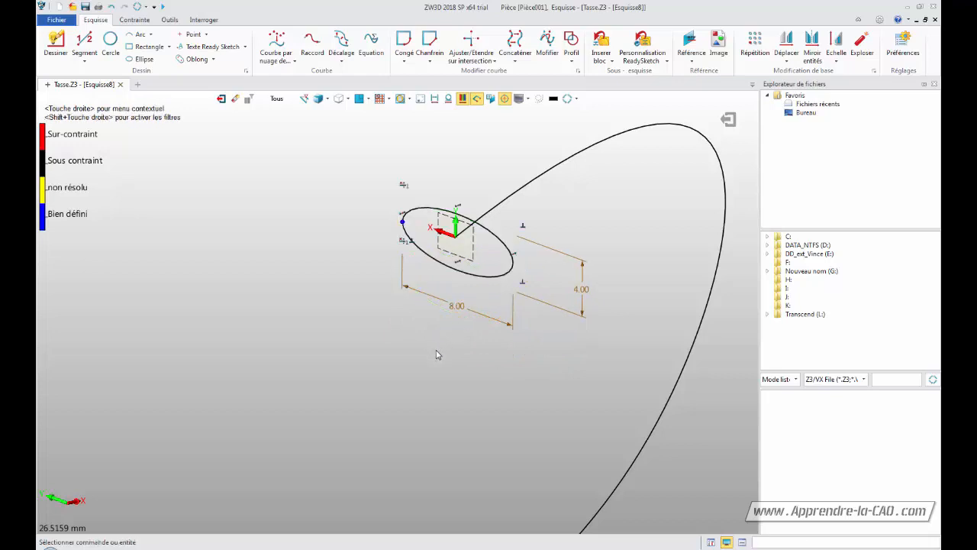
{"action": "left_click", "coordinate": [484, 277]}
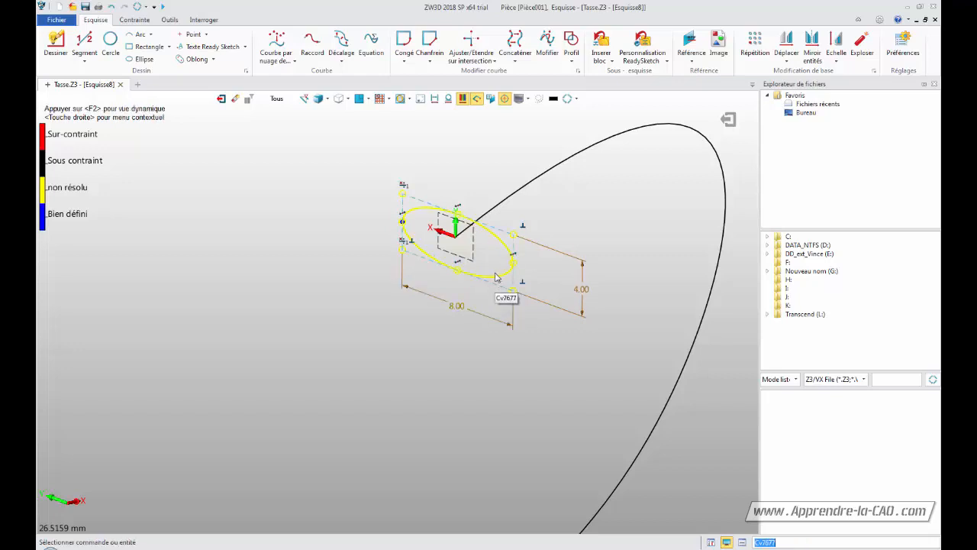
{"action": "mouse_move", "coordinate": [494, 274]}
{"action": "middle_mouse_down"}
{"action": "mouse_move", "coordinate": [480, 294]}
{"action": "mouse_move", "coordinate": [495, 269]}
{"action": "mouse_move", "coordinate": [517, 309]}
{"action": "middle_mouse_up"}
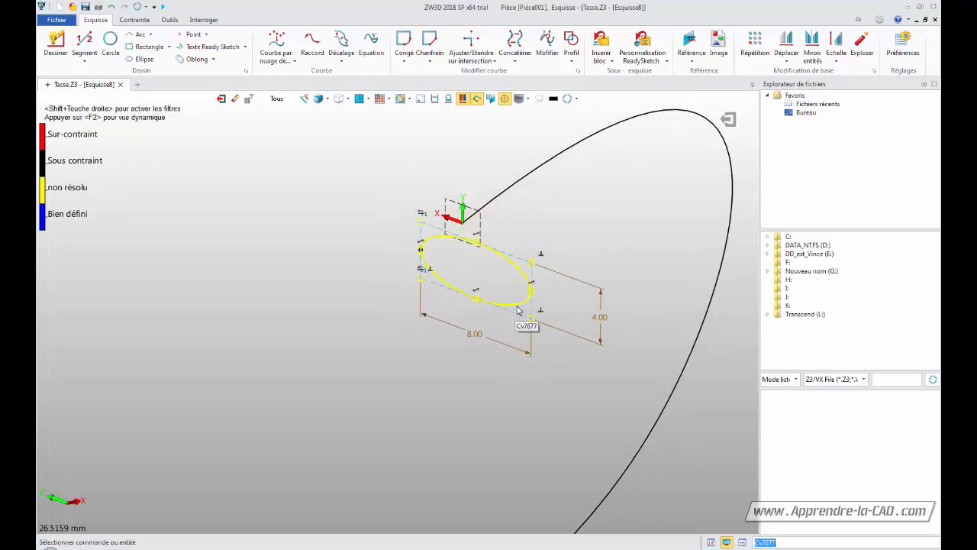
{"action": "mouse_move", "coordinate": [518, 309]}
{"action": "left_mouse_down"}
{"action": "mouse_move", "coordinate": [531, 325]}
{"action": "mouse_move", "coordinate": [495, 263]}
{"action": "mouse_move", "coordinate": [476, 294]}
{"action": "left_mouse_up"}
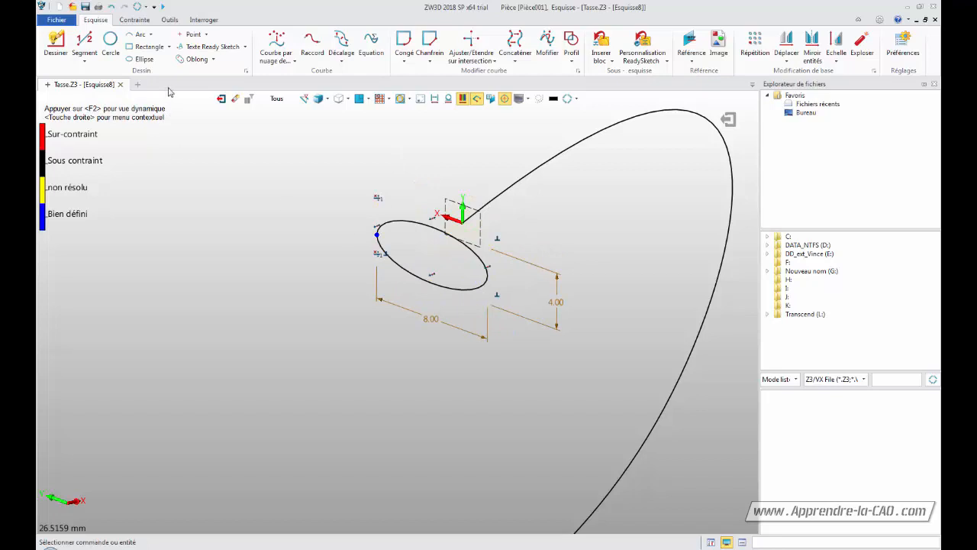
Automatically constrain the ellipse with dimensions created, using the sketch origin as the reference point
{"action": "left_click", "coordinate": [135, 20]}
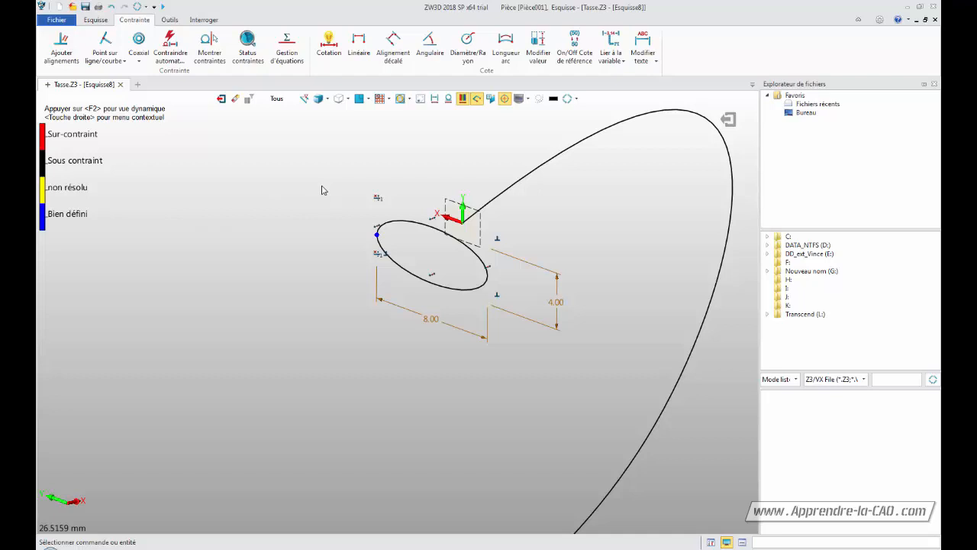
{"action": "left_click", "coordinate": [170, 57]}
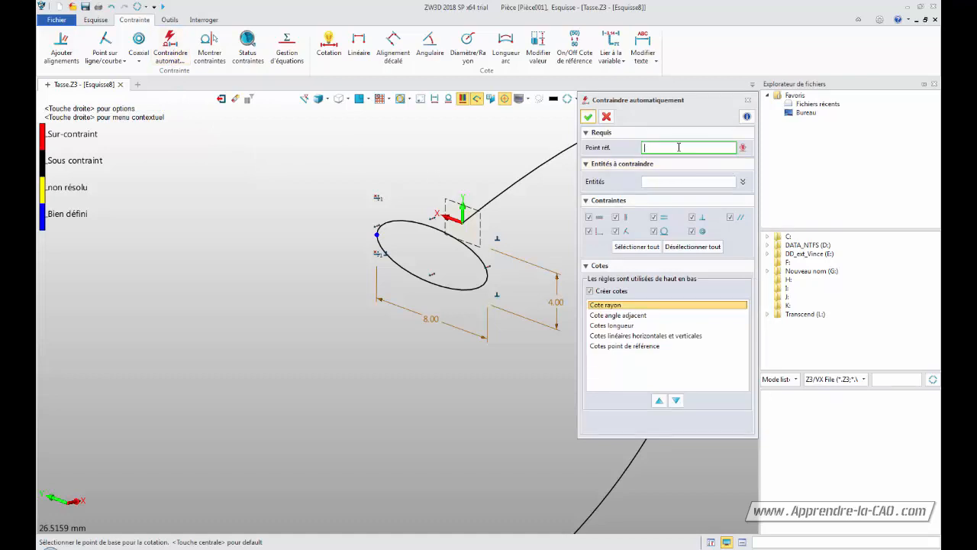
{"action": "left_click", "coordinate": [463, 222]}
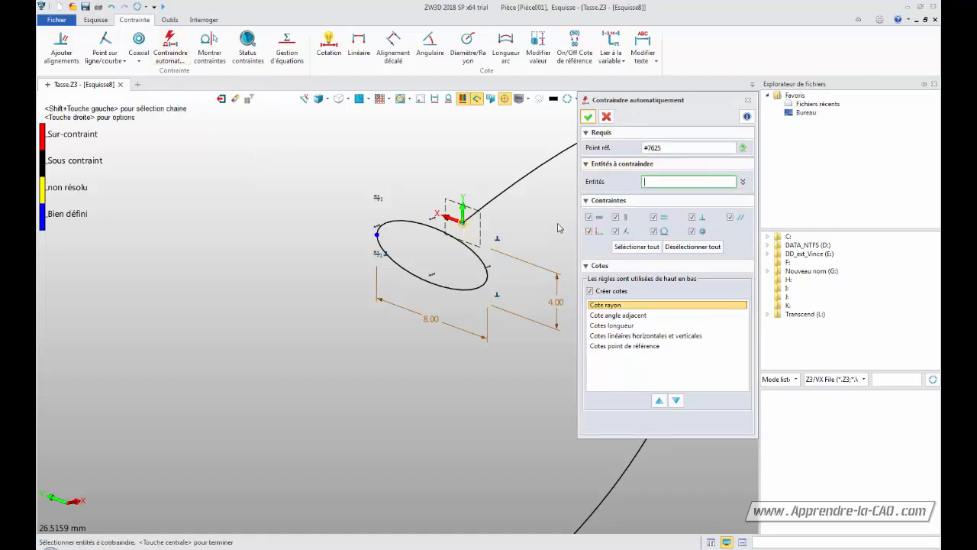
{"action": "left_click", "coordinate": [399, 224]}
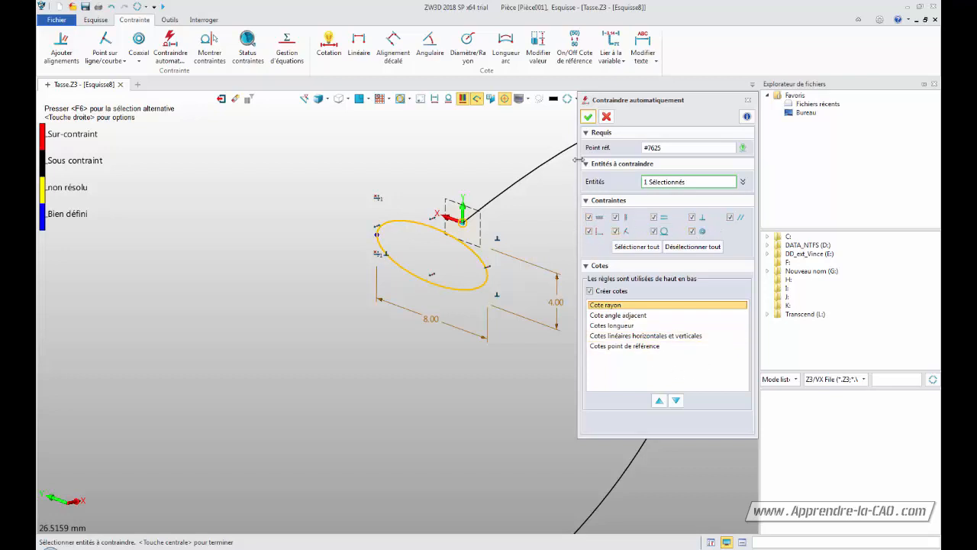
{"action": "left_click", "coordinate": [588, 116]}
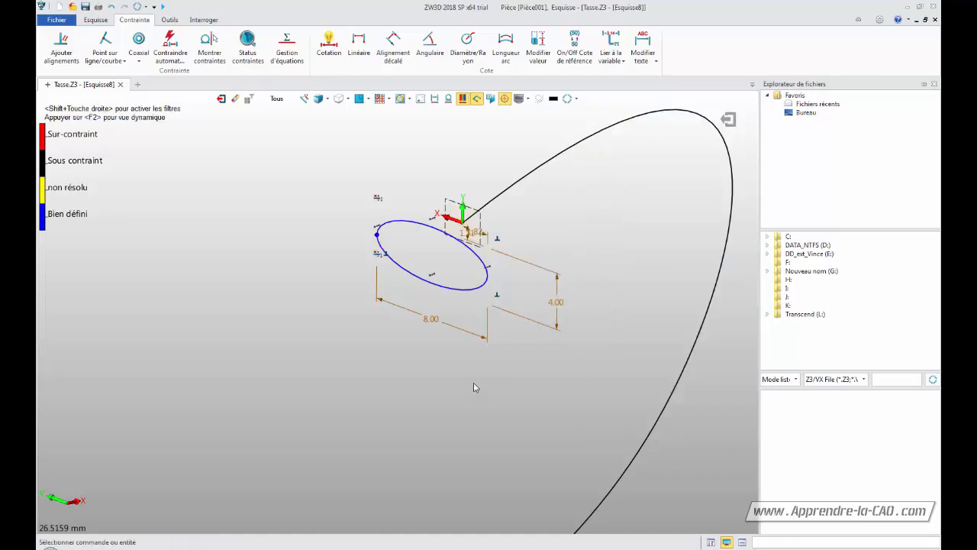
Reposition the ellipse's vertical offset dimension clear of the sketch origin, on the far side of the ellipse
{"action": "scroll", "coordinate": [474, 385], "scroll_direction": "down", "scroll_amount": 2}
{"action": "mouse_move", "coordinate": [450, 382]}
{"action": "right_mouse_down"}
{"action": "mouse_move", "coordinate": [524, 388]}
{"action": "mouse_move", "coordinate": [532, 368]}
{"action": "mouse_move", "coordinate": [502, 360]}
{"action": "mouse_move", "coordinate": [486, 374]}
{"action": "right_mouse_up"}
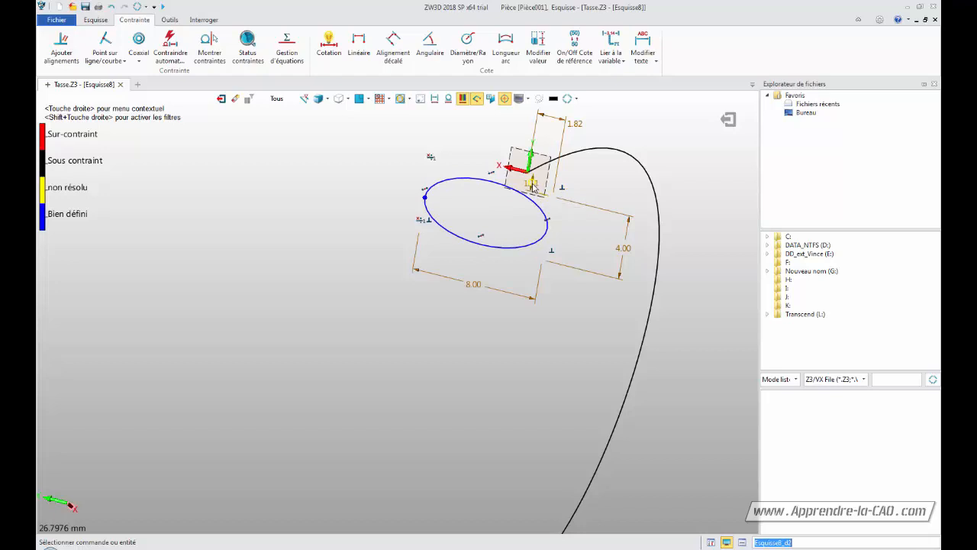
{"action": "left_click", "coordinate": [534, 187]}
{"action": "left_click", "coordinate": [395, 163]}
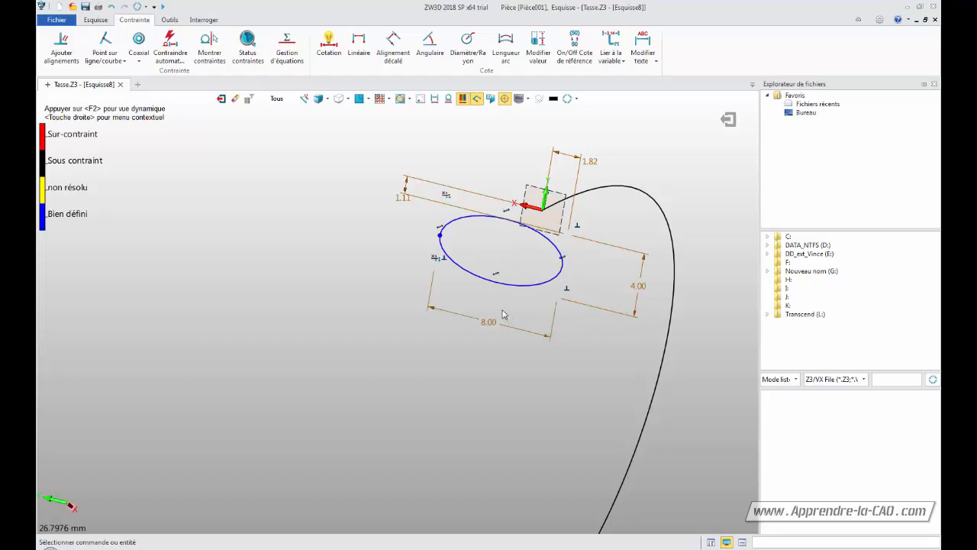
Set the vertical offset dimension between the sketch origin and the ellipse's bounding corner to 2 mm
{"action": "middle_click_drag", "start_coordinate": [486, 264], "coordinate": [492, 280]}
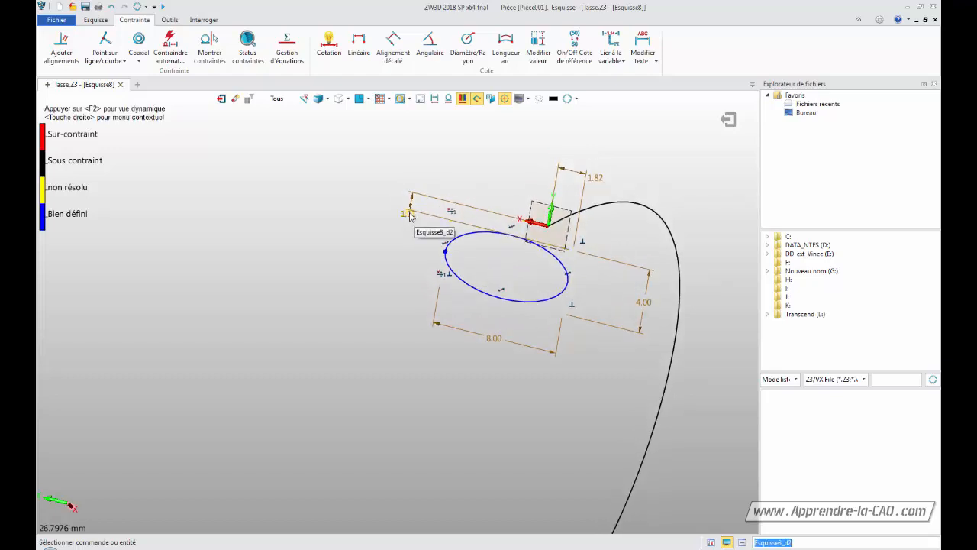
{"action": "double_click", "coordinate": [409, 215]}
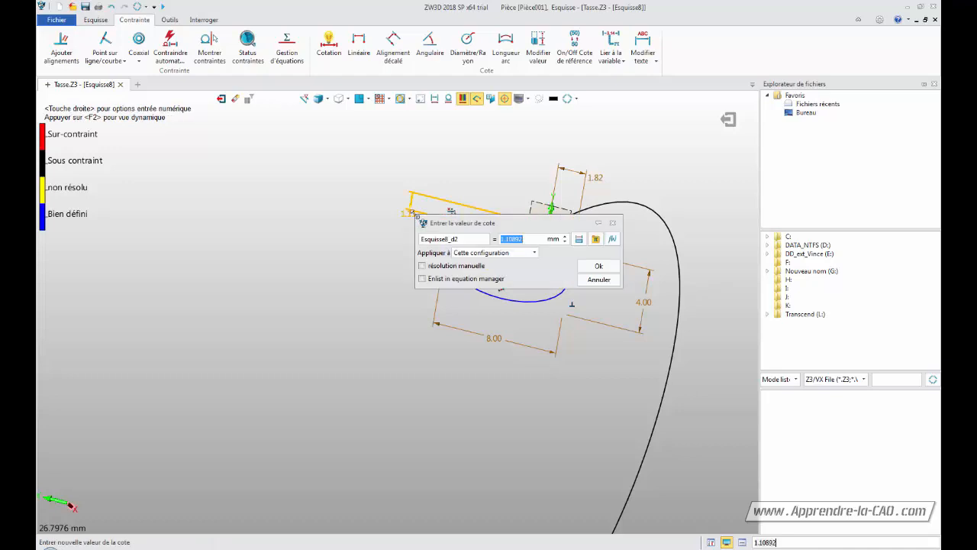
{"action": "left_click_drag", "start_coordinate": [549, 222], "coordinate": [293, 204]}
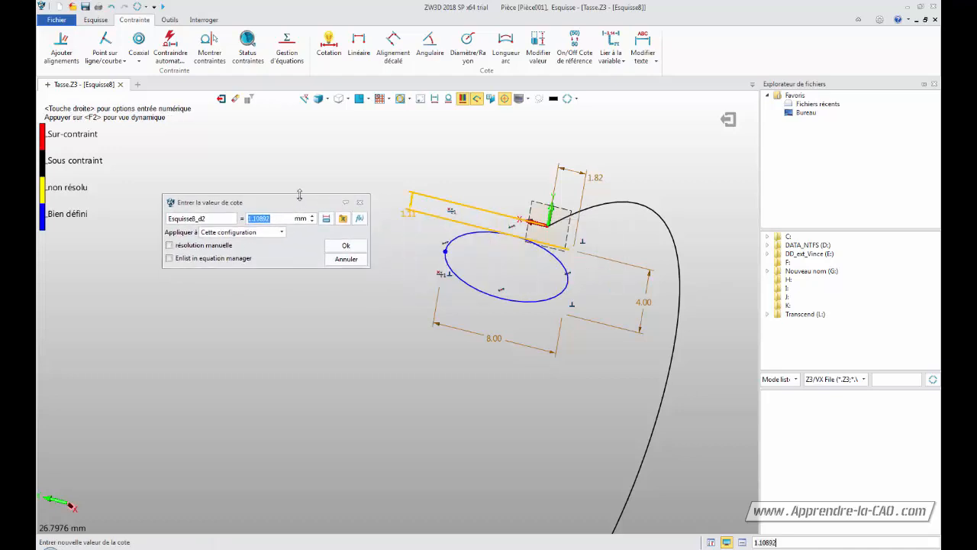
{"action": "double_click", "coordinate": [280, 219]}
{"action": "type", "text": "2"}
{"action": "key", "text": "Return"}
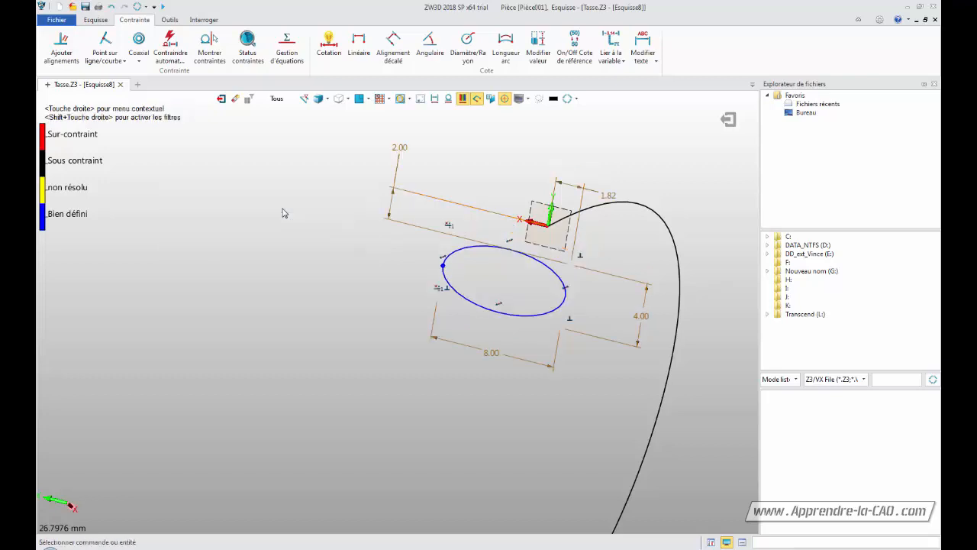
Reverse the direction of the 2 mm vertical offset so the ellipse straddles the X axis, and reposition its dimension text beside the ellipse
{"action": "double_click", "coordinate": [404, 153]}
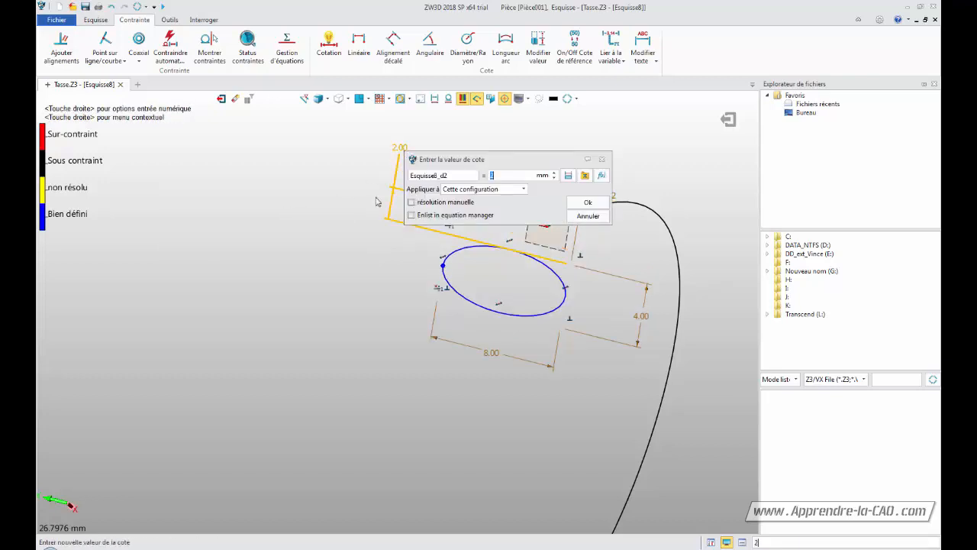
{"action": "left_click_drag", "start_coordinate": [500, 159], "coordinate": [296, 287]}
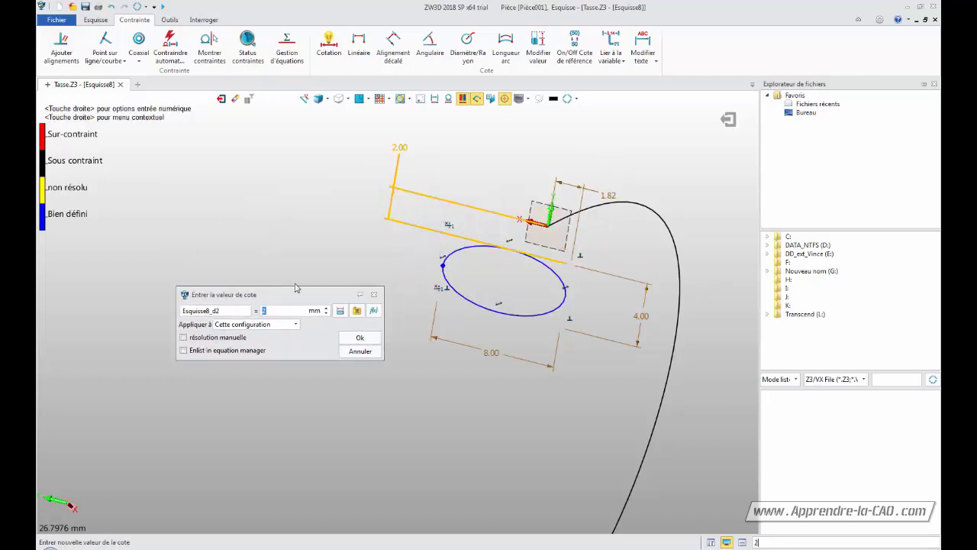
{"action": "type", "text": "2"}
{"action": "key", "text": "Return"}
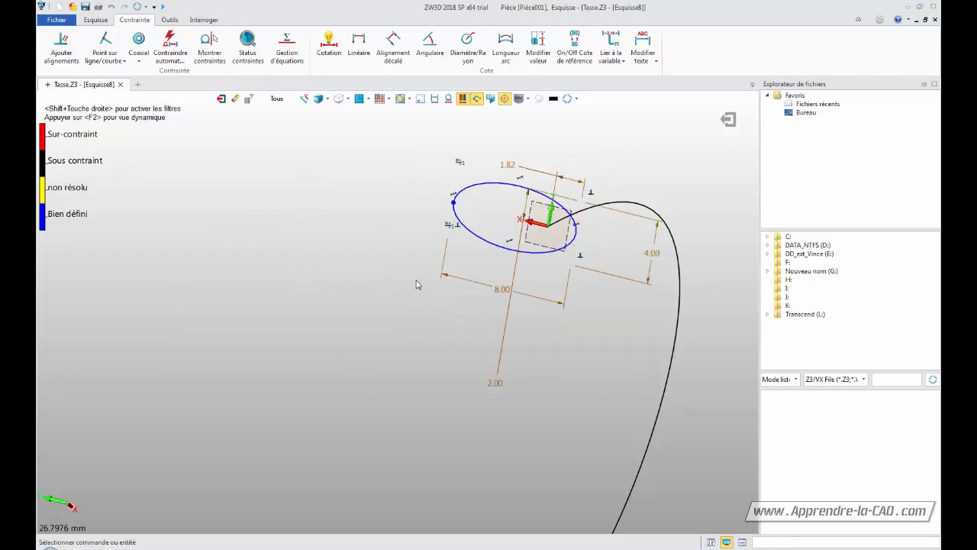
{"action": "left_click", "coordinate": [498, 383]}
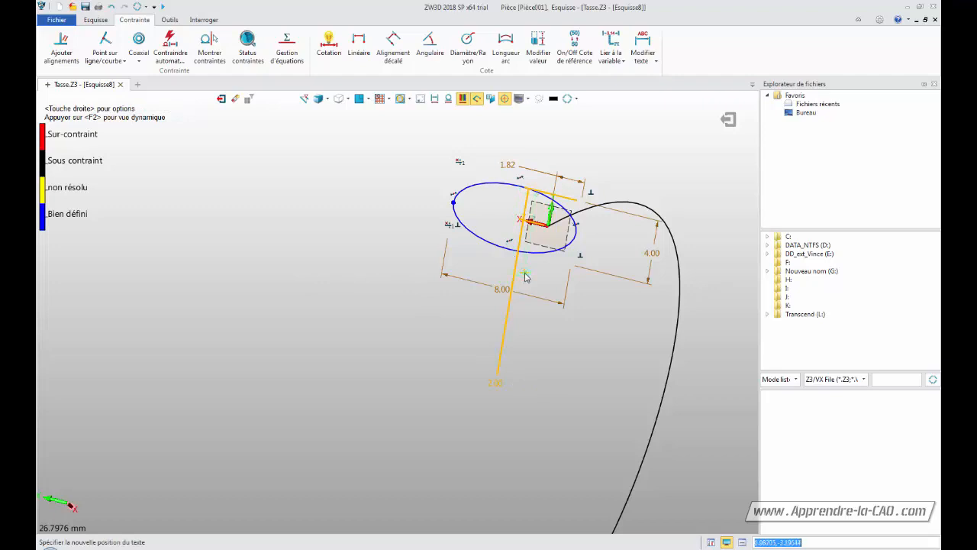
{"action": "left_click", "coordinate": [407, 243]}
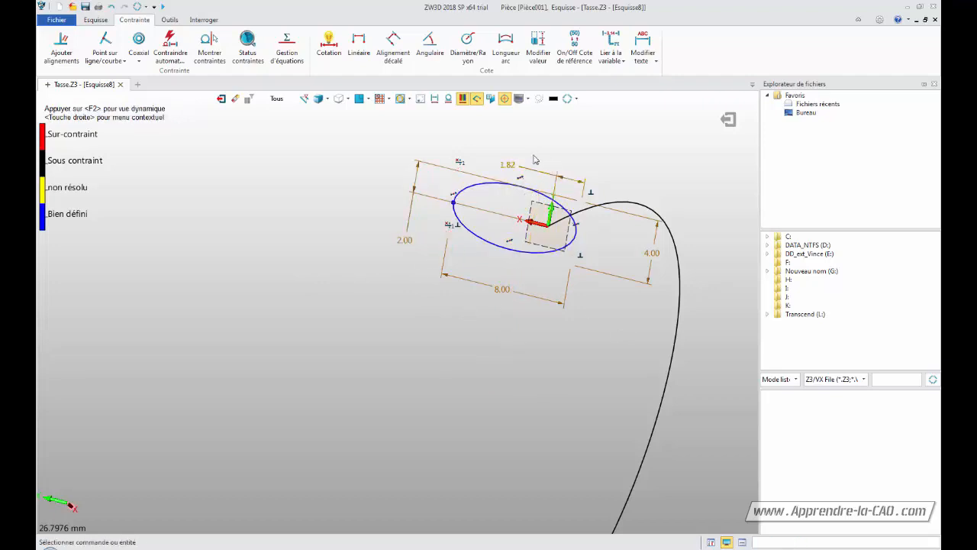
Set the horizontal offset dimension between the sketch origin and the ellipse's bounding corner to 4 mm
{"action": "double_click", "coordinate": [507, 165]}
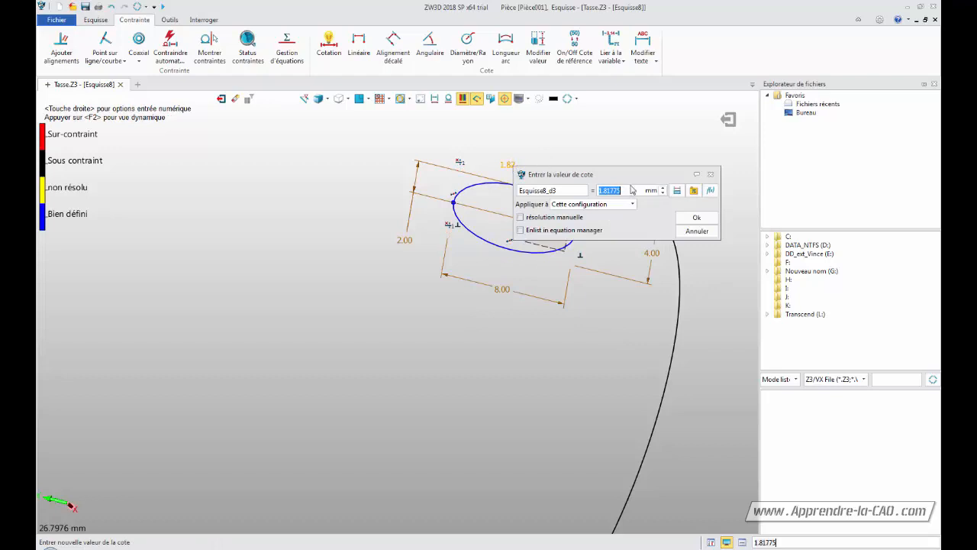
{"action": "type", "text": "4"}
{"action": "key", "text": "Return"}
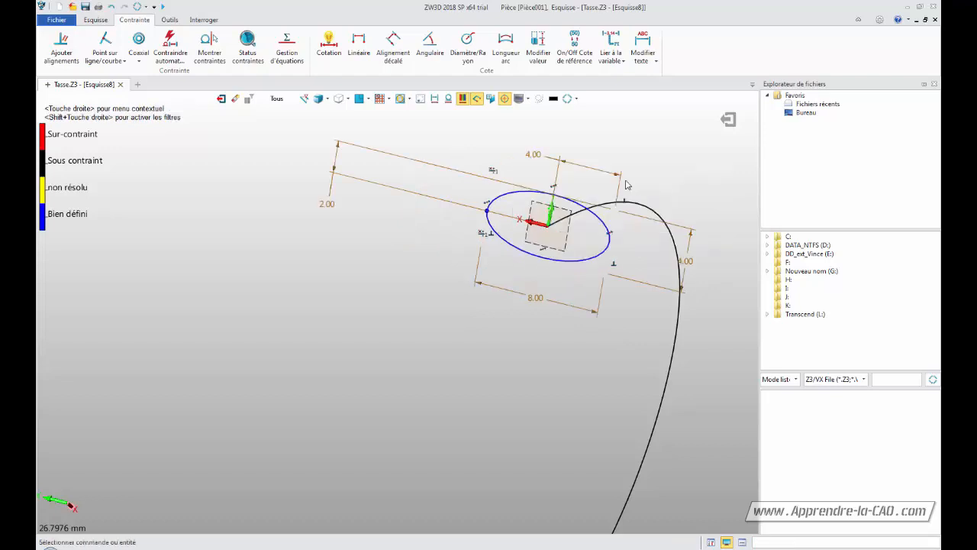
Link the horizontal offset to half the ellipse's 8 mm width dimension with the expression Esquisse8_d1/2
{"action": "left_click", "coordinate": [540, 157]}
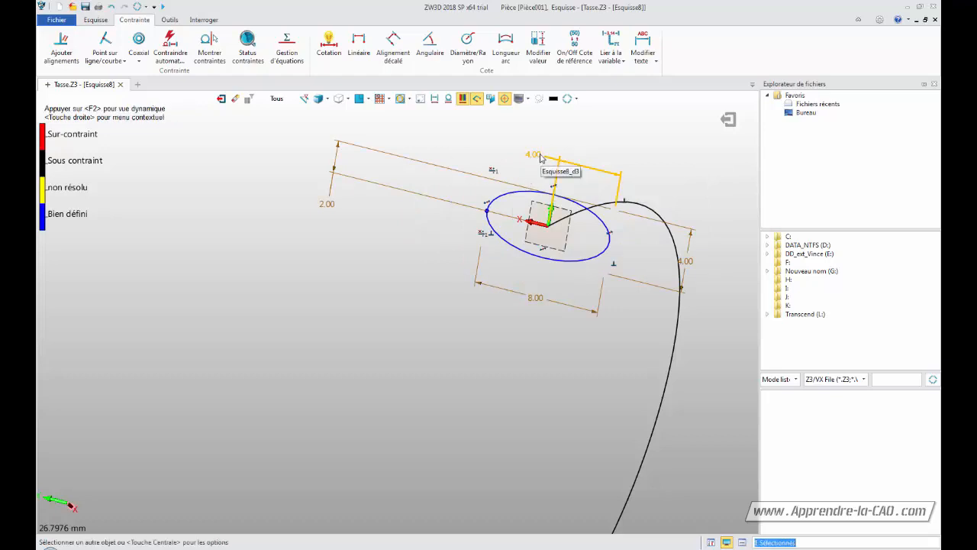
{"action": "double_click", "coordinate": [540, 157]}
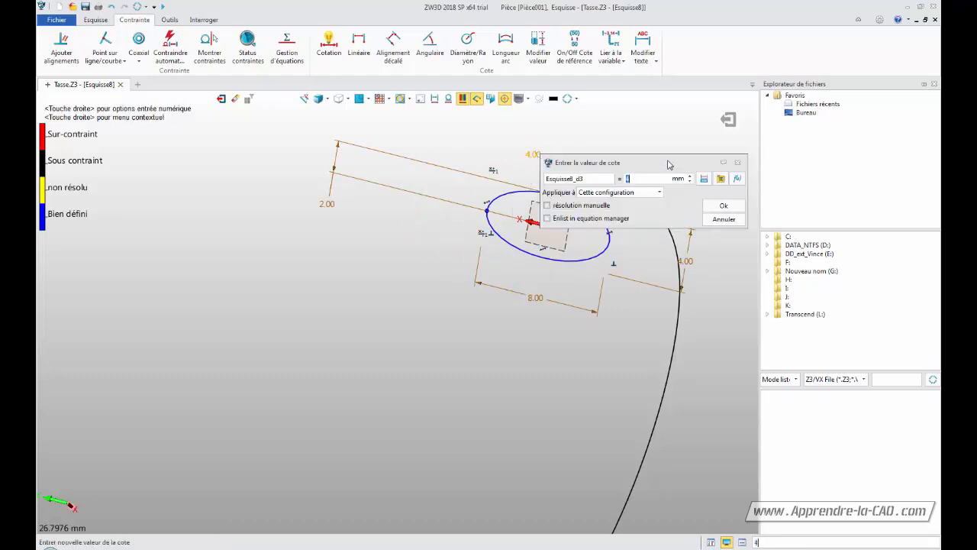
{"action": "left_click_drag", "start_coordinate": [661, 161], "coordinate": [345, 297]}
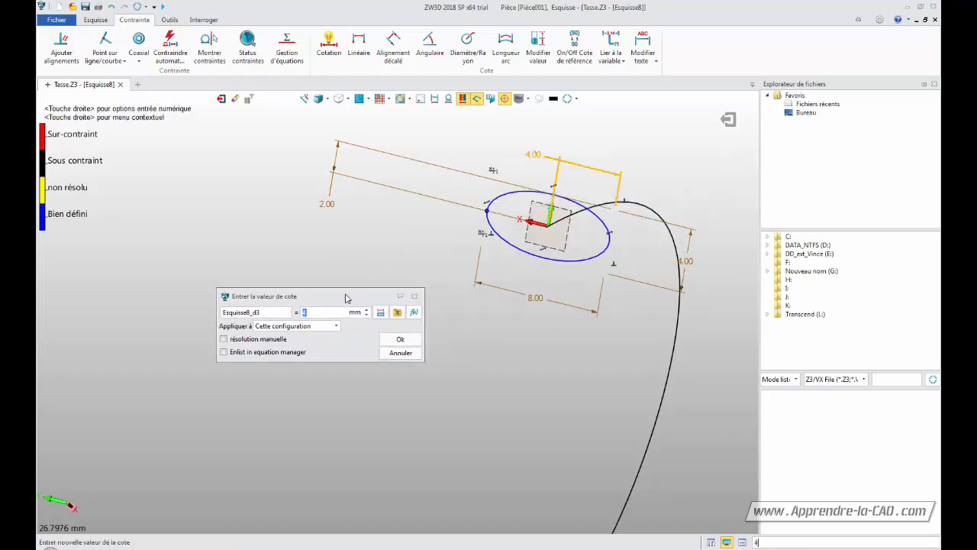
{"action": "left_click", "coordinate": [381, 313]}
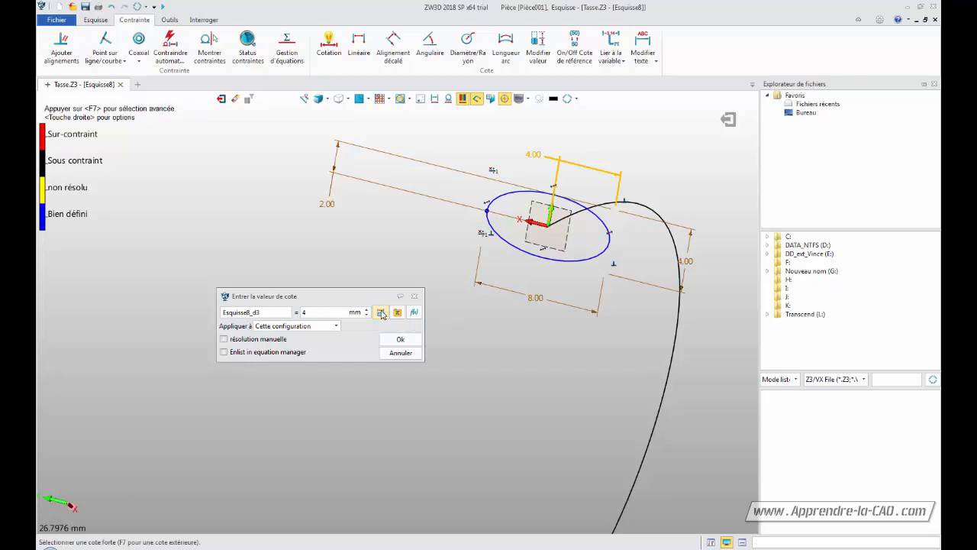
{"action": "left_click", "coordinate": [534, 303]}
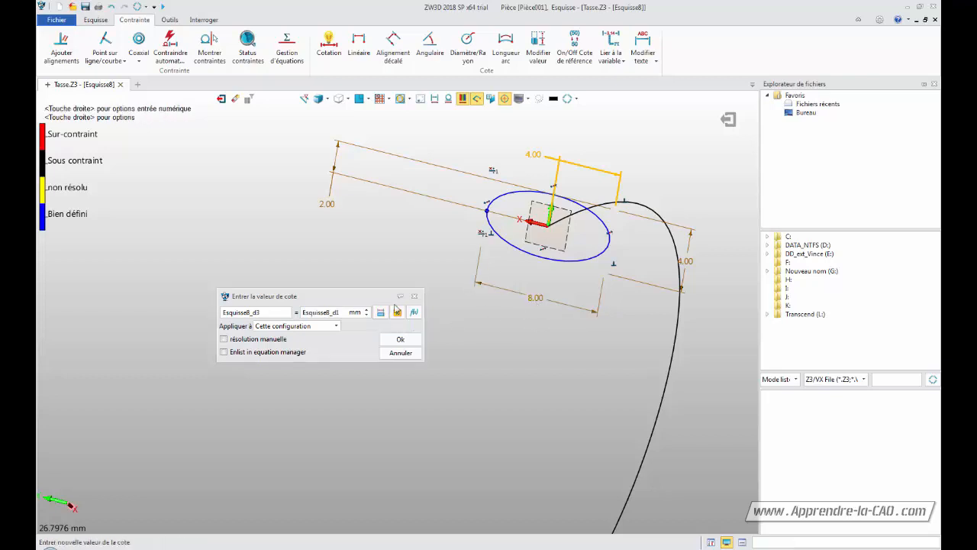
{"action": "left_click", "coordinate": [347, 311]}
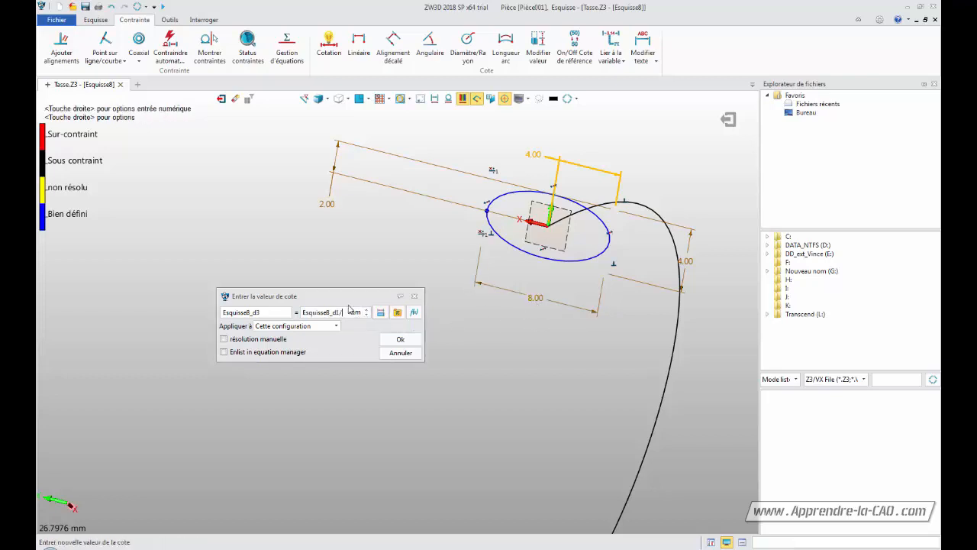
{"action": "type", "text": "/2"}
{"action": "key", "text": "Return"}
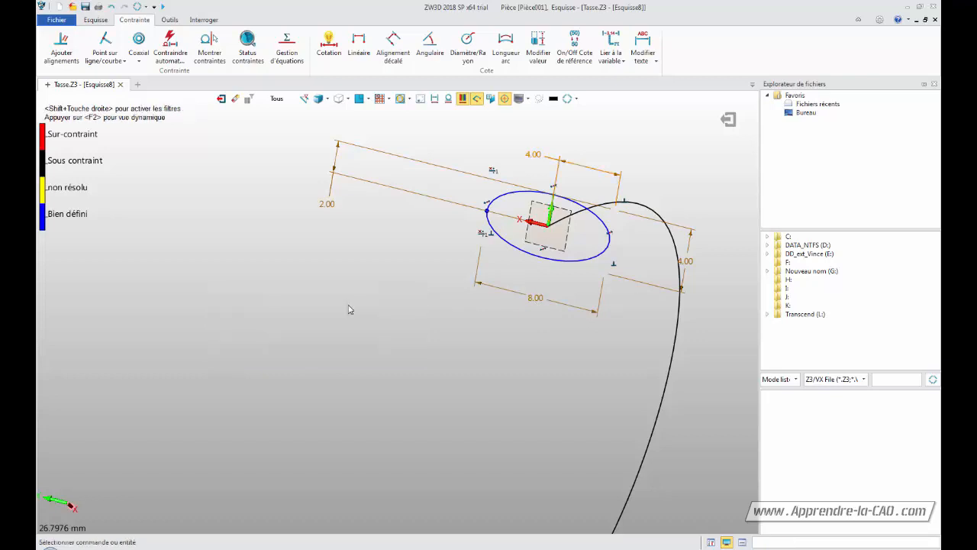
Reopen the horizontal offset dimension to review its expression, and close it without changing anything
{"action": "left_click", "coordinate": [536, 155]}
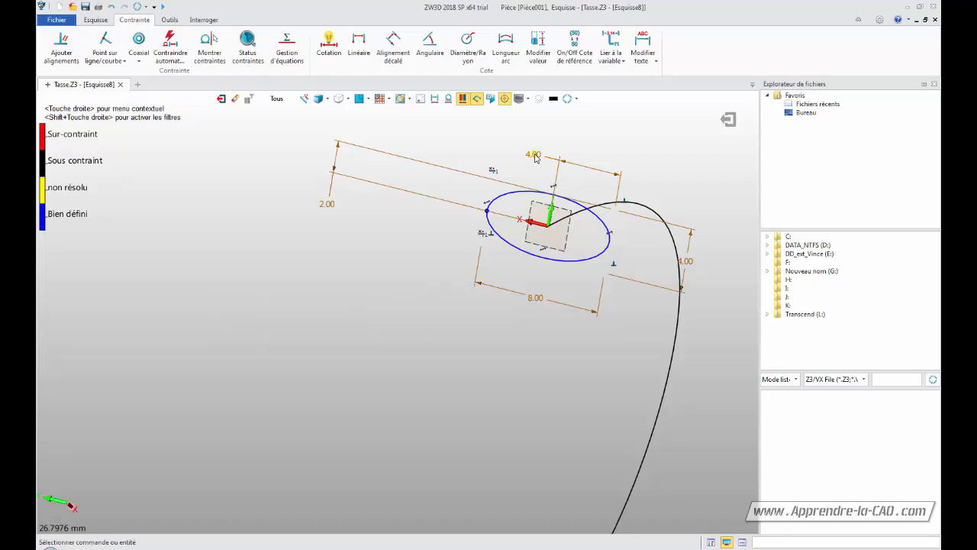
{"action": "double_click", "coordinate": [538, 154]}
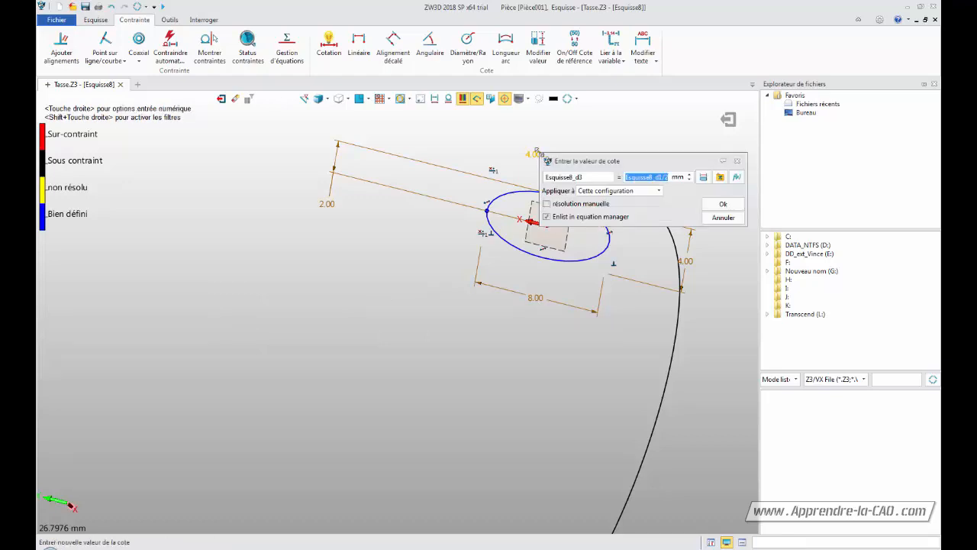
{"action": "key", "text": "Return"}
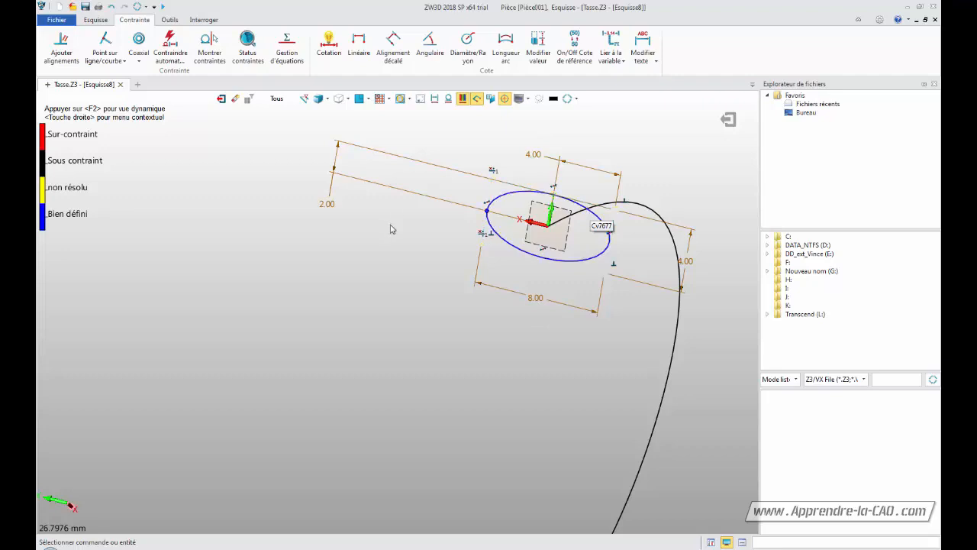
Link the vertical offset dimension to half the ellipse's height with the expression Esquisse8_d0/2, and reopen it to check the expression
{"action": "double_click", "coordinate": [336, 206]}
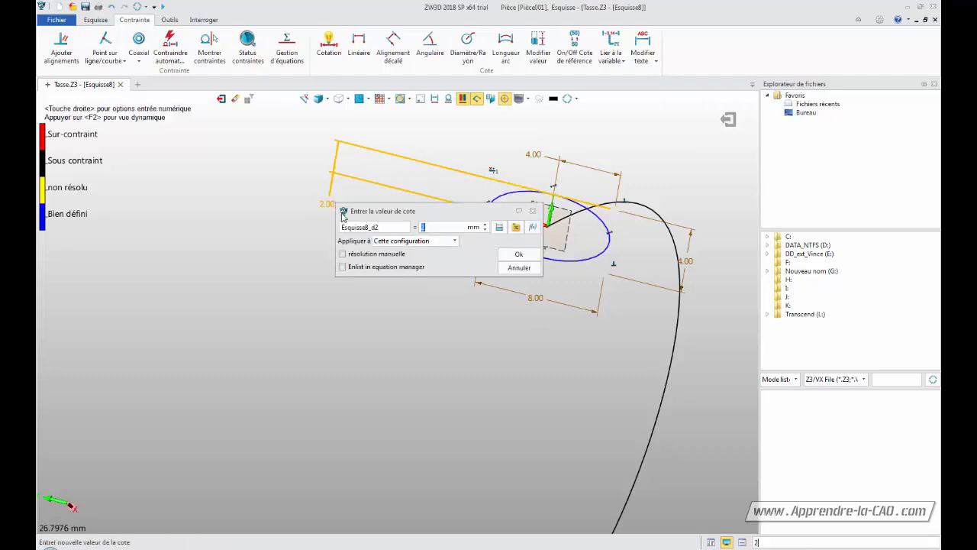
{"action": "left_click", "coordinate": [691, 267]}
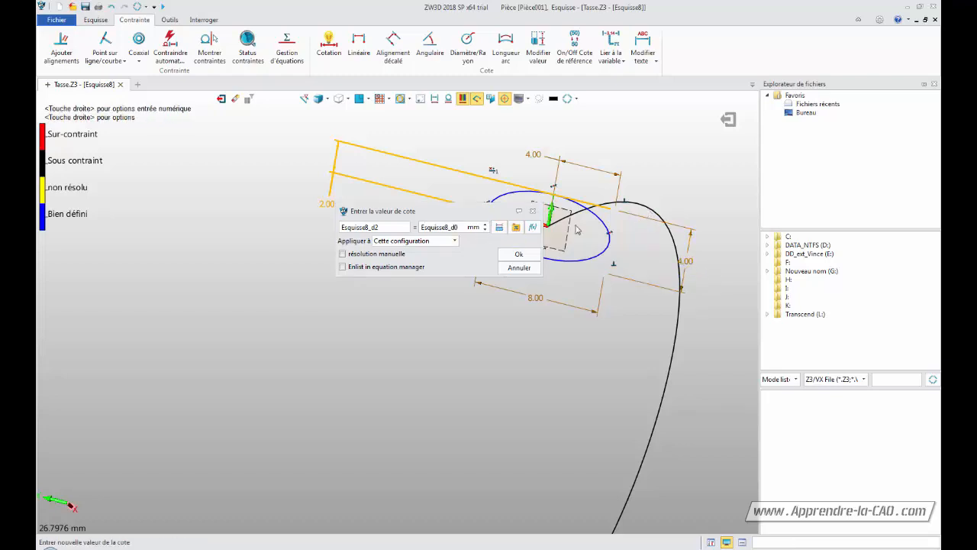
{"action": "left_click", "coordinate": [461, 227]}
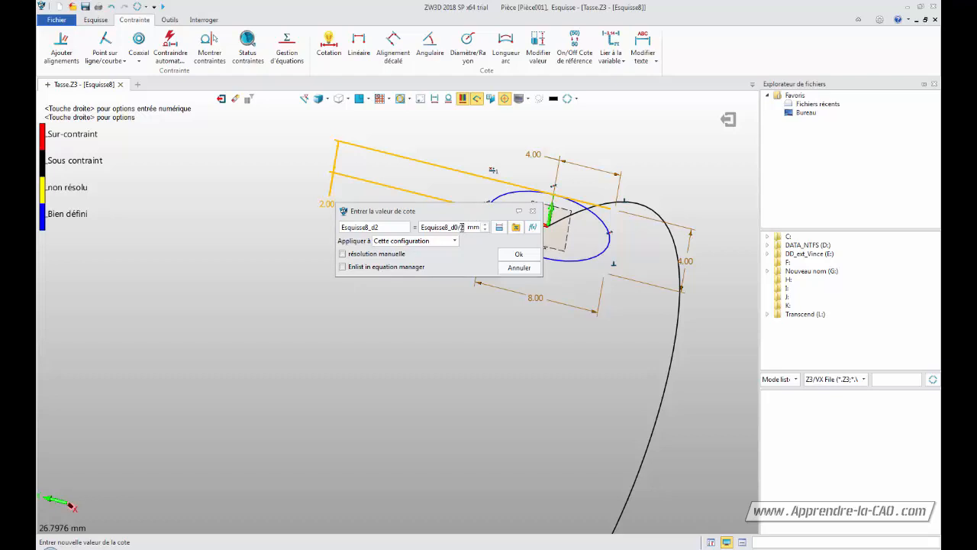
{"action": "left_click", "coordinate": [518, 255]}
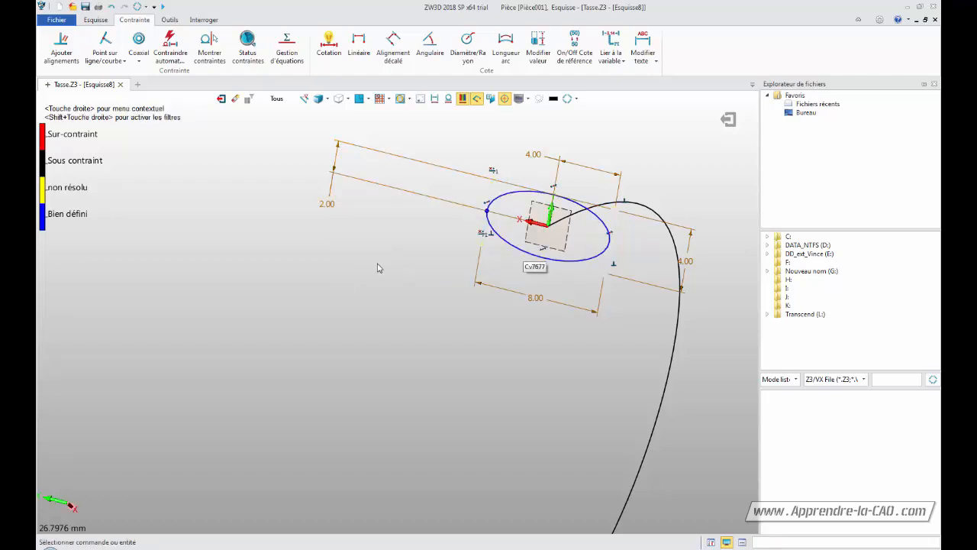
{"action": "double_click", "coordinate": [338, 207]}
{"action": "left_click", "coordinate": [519, 253]}
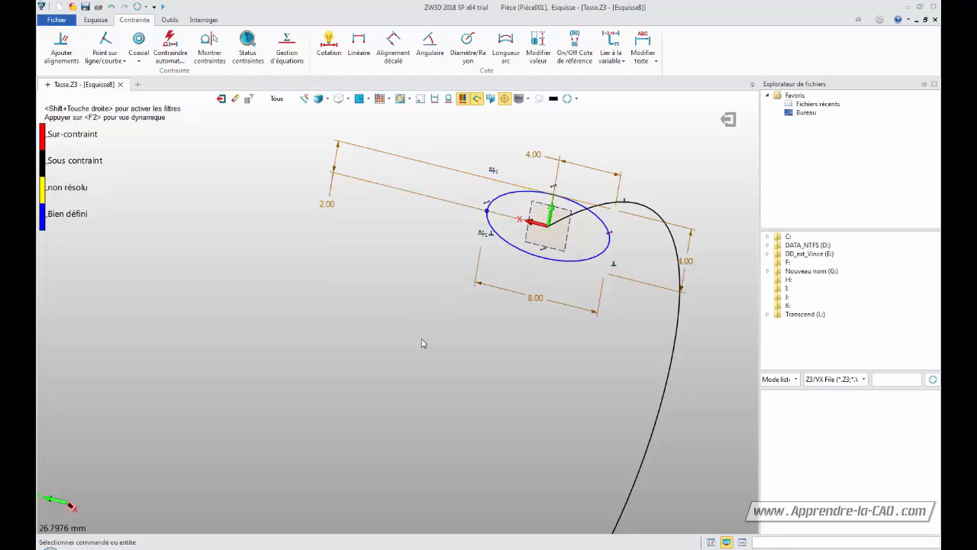
Test the linked offsets by setting the ellipse's width to 9 mm and its height to 5 mm, undoing each change
{"action": "double_click", "coordinate": [558, 303]}
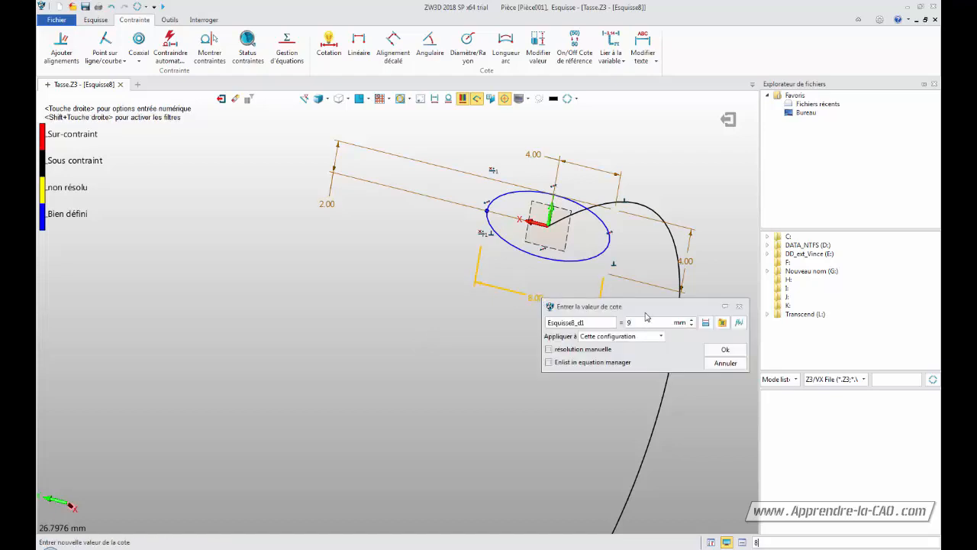
{"action": "key", "text": "Return"}
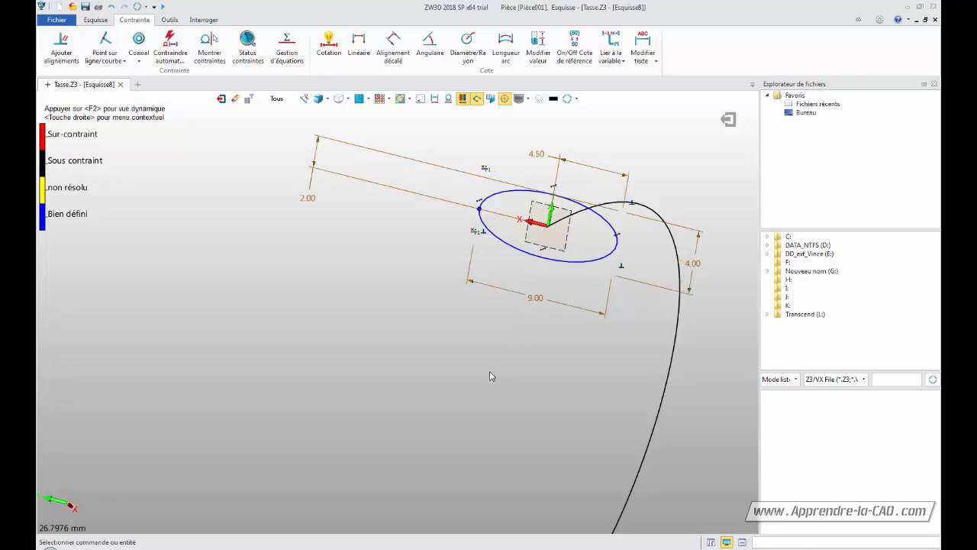
{"action": "key", "text": "ctrl+z"}
{"action": "double_click", "coordinate": [687, 262]}
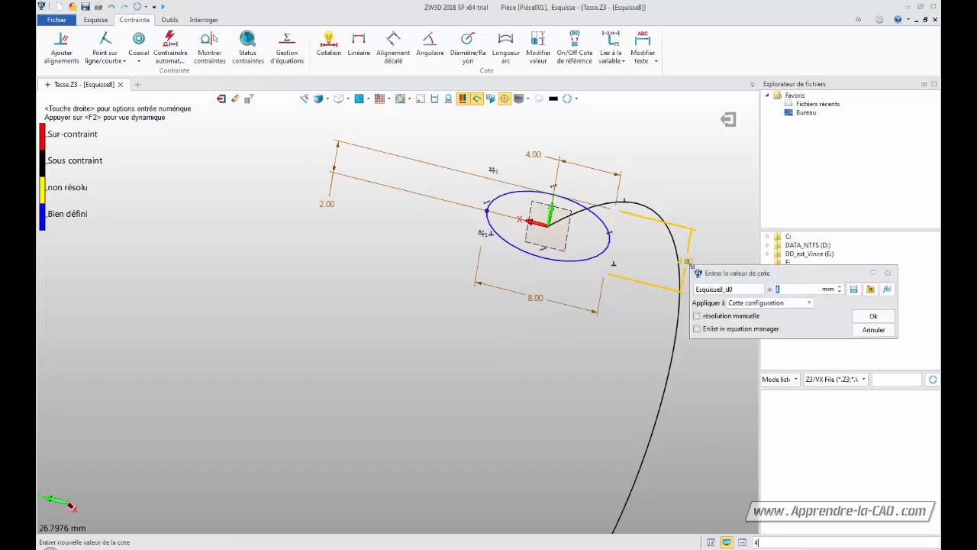
{"action": "key", "text": "Return"}
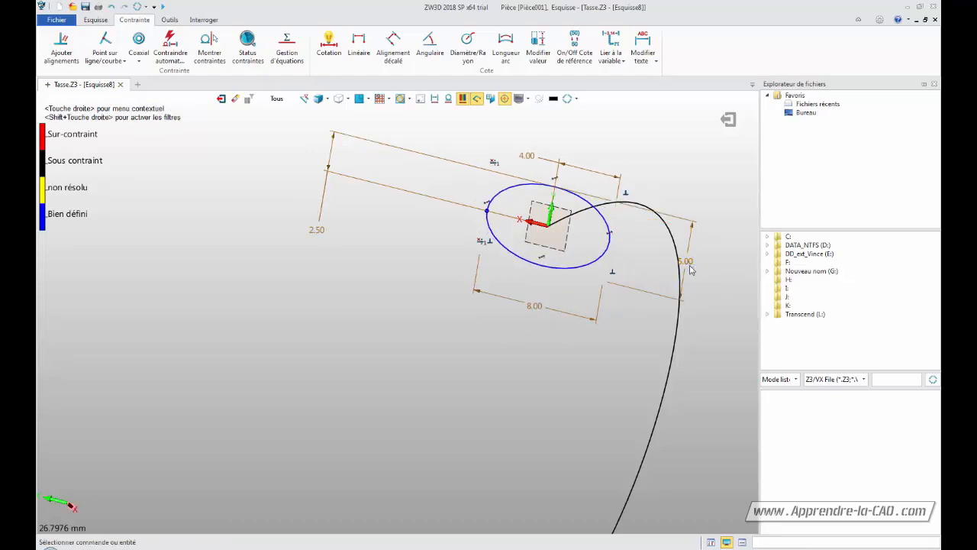
{"action": "key", "text": "ctrl+z"}
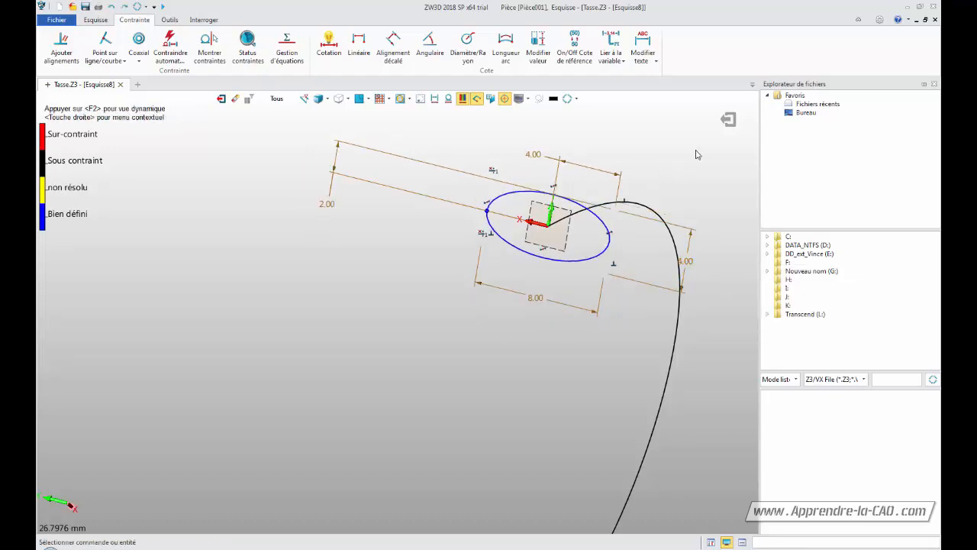
Leave the sketch and sweep the elliptical profile along the handle curve as a separate base solid
{"action": "left_click", "coordinate": [728, 119]}
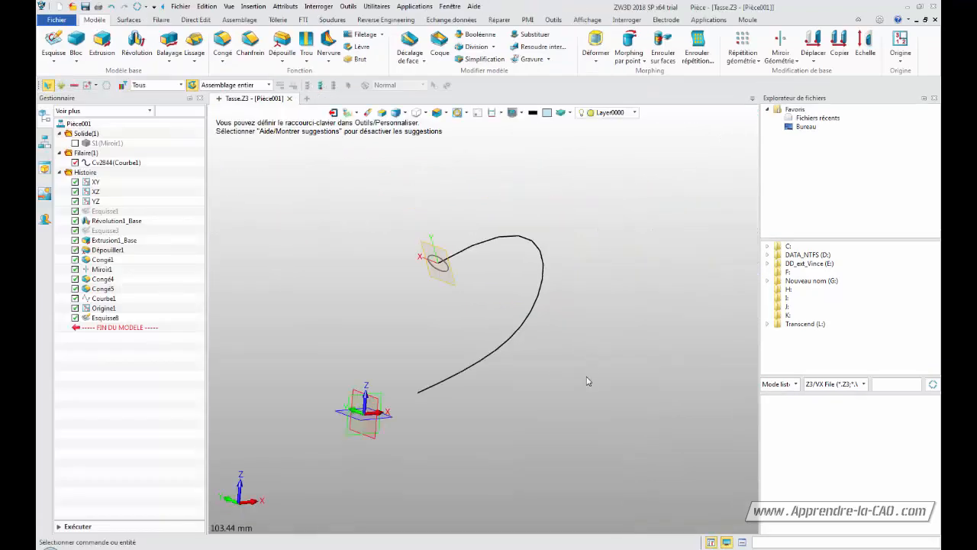
{"action": "left_click", "coordinate": [171, 64]}
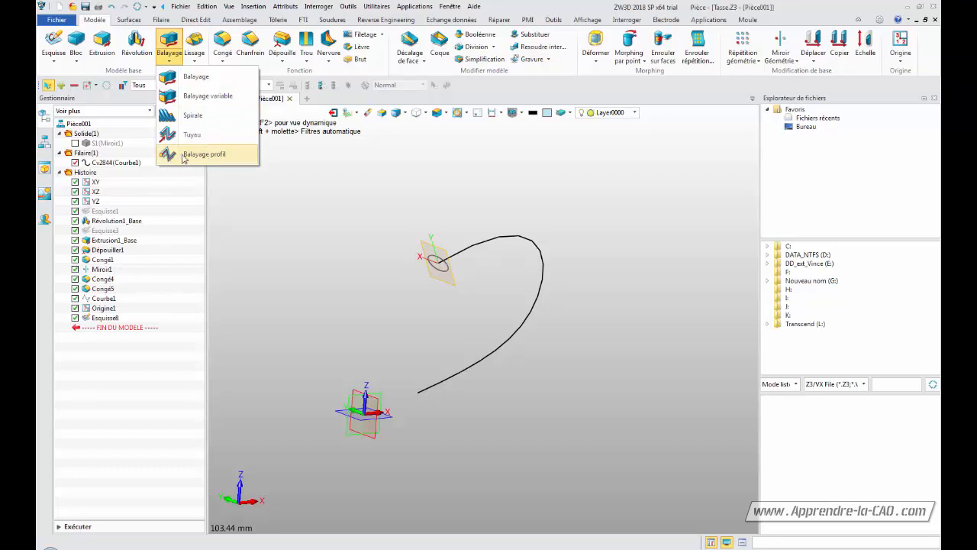
{"action": "left_click", "coordinate": [191, 76]}
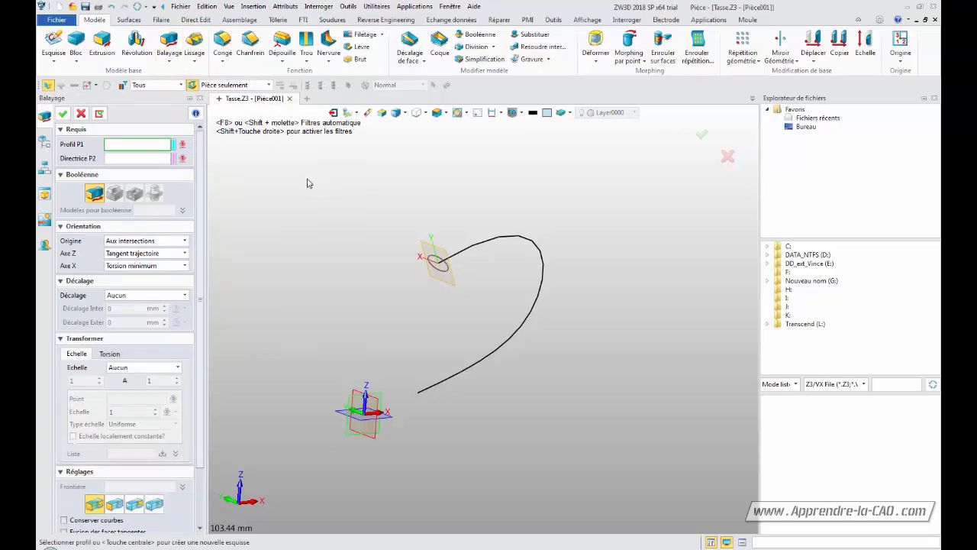
{"action": "left_click", "coordinate": [442, 274]}
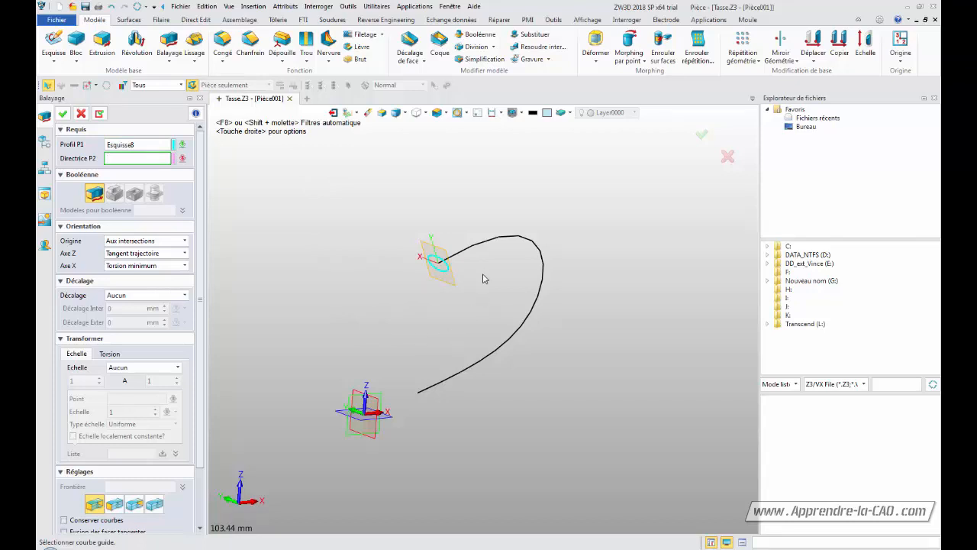
{"action": "left_click", "coordinate": [478, 251]}
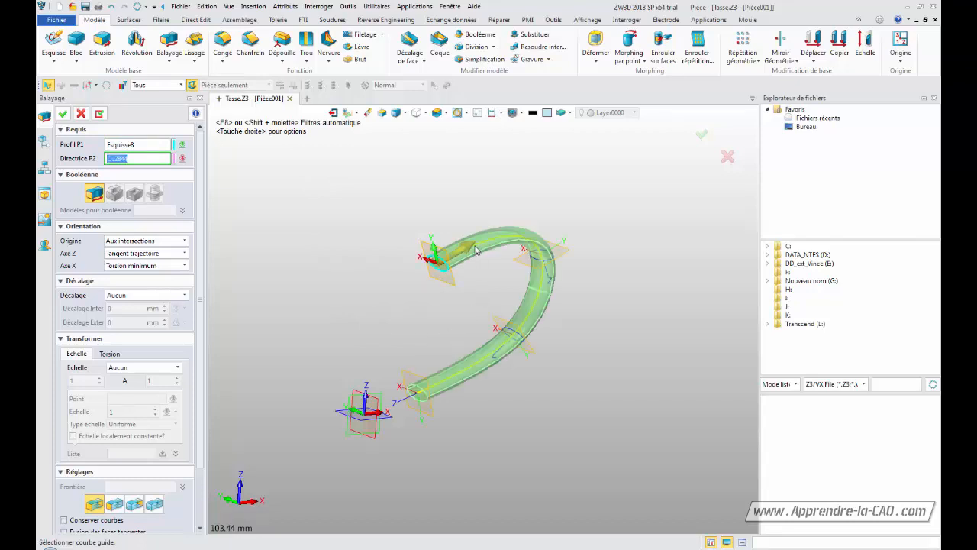
{"action": "left_click", "coordinate": [486, 267]}
{"action": "left_click", "coordinate": [486, 246]}
{"action": "left_click", "coordinate": [487, 248]}
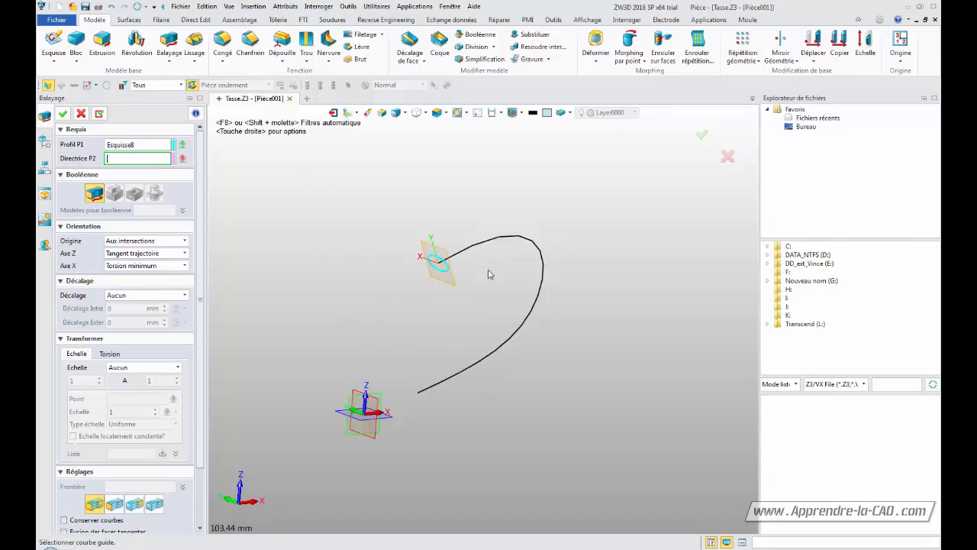
{"action": "left_click", "coordinate": [482, 246]}
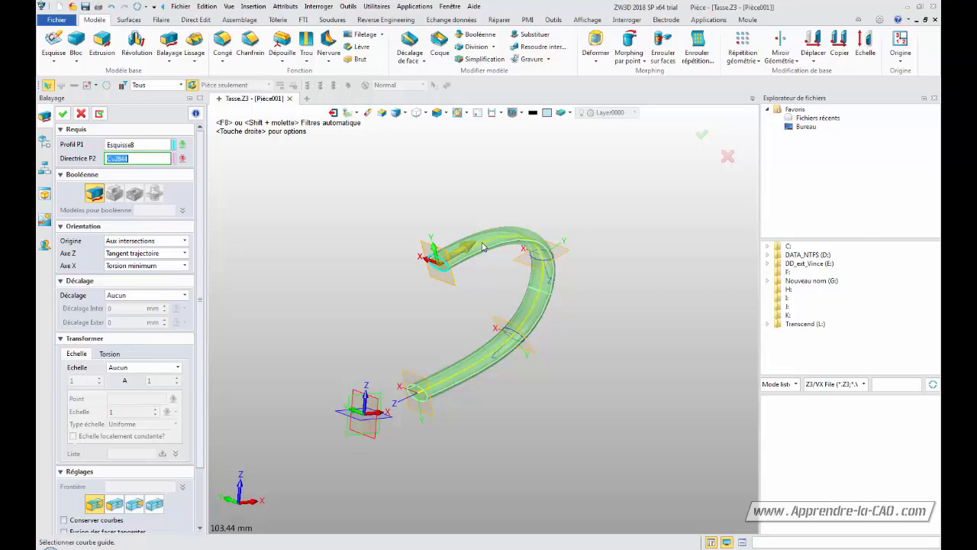
{"action": "middle_click", "coordinate": [482, 246]}
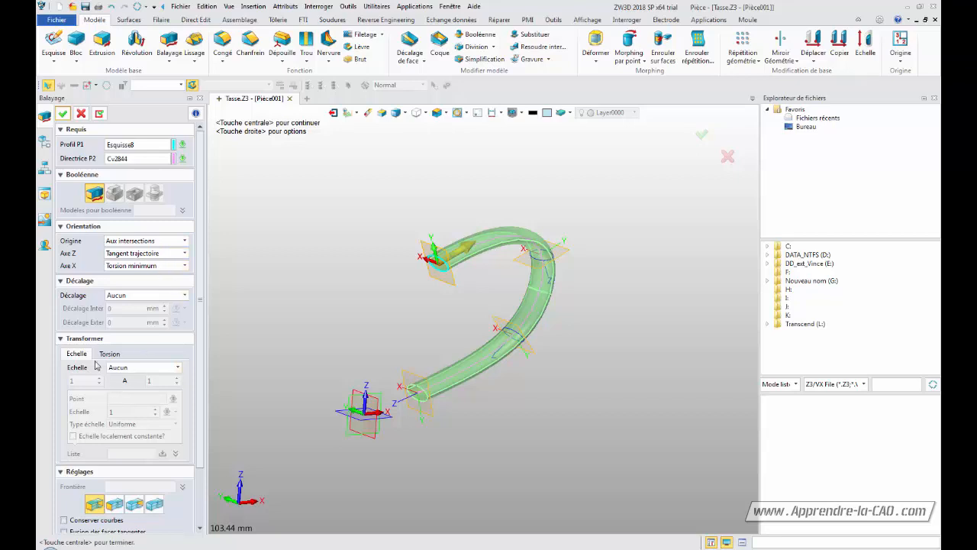
{"action": "scroll", "coordinate": [196, 440], "scroll_direction": "down", "scroll_amount": 3}
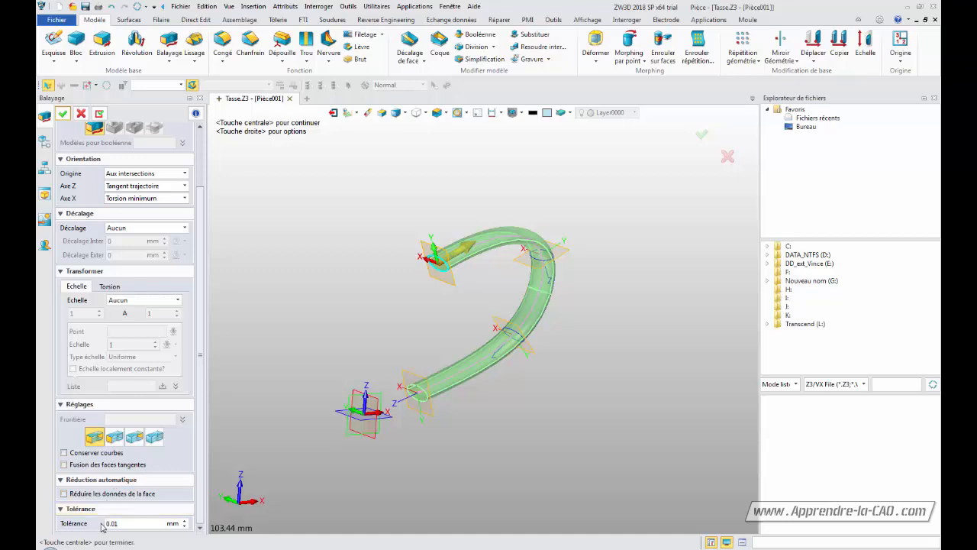
{"action": "left_click_drag", "start_coordinate": [201, 212], "coordinate": [205, 154]}
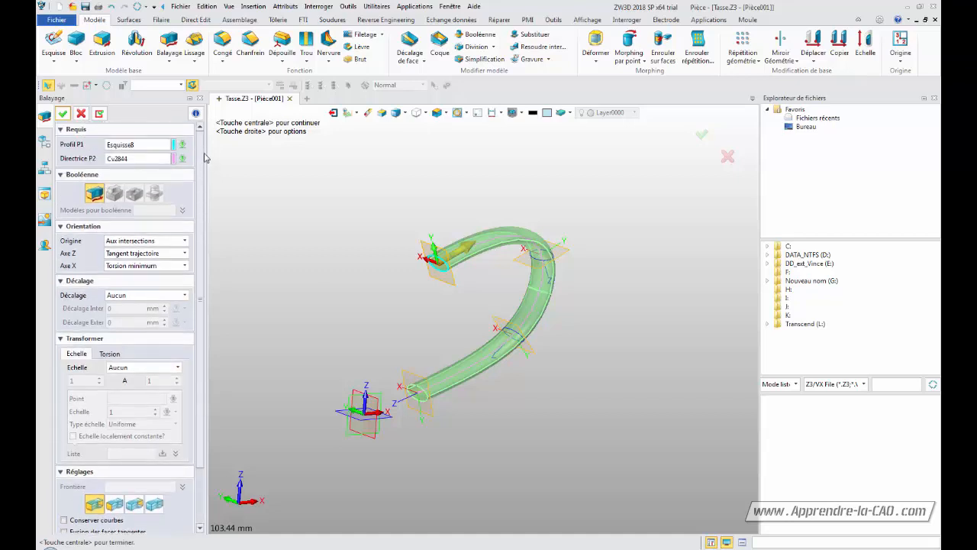
{"action": "left_click", "coordinate": [64, 115]}
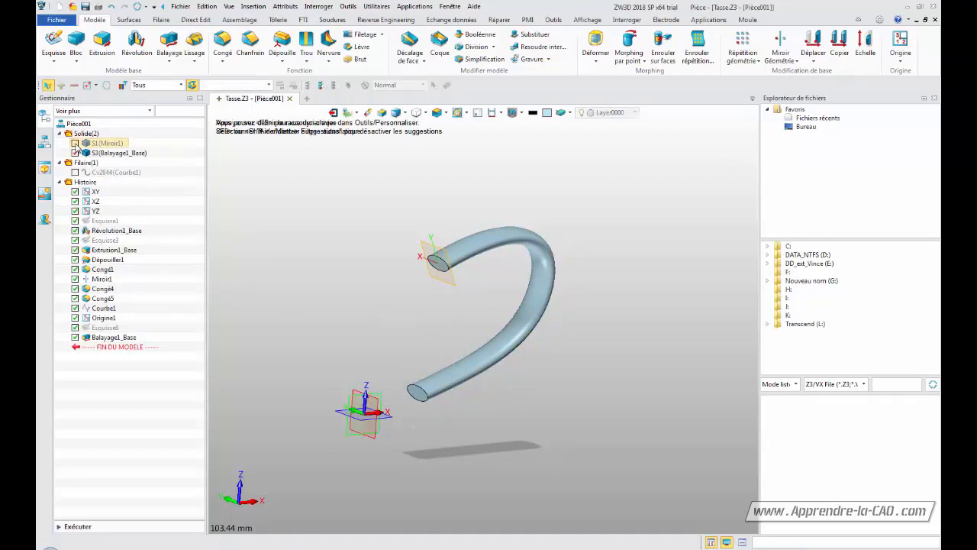
Display the cup body together with the swept handle and inspect where the handle meets the cup
{"action": "left_click", "coordinate": [75, 143]}
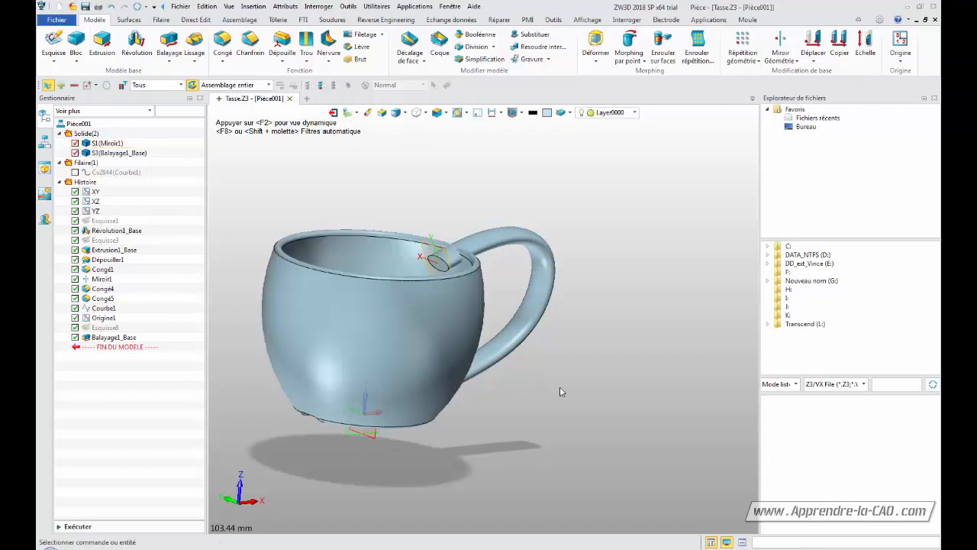
{"action": "mouse_move", "coordinate": [528, 390]}
{"action": "middle_mouse_down"}
{"action": "mouse_move", "coordinate": [535, 404]}
{"action": "mouse_move", "coordinate": [481, 419]}
{"action": "mouse_move", "coordinate": [458, 338]}
{"action": "mouse_move", "coordinate": [428, 321]}
{"action": "mouse_move", "coordinate": [386, 270]}
{"action": "middle_mouse_up"}
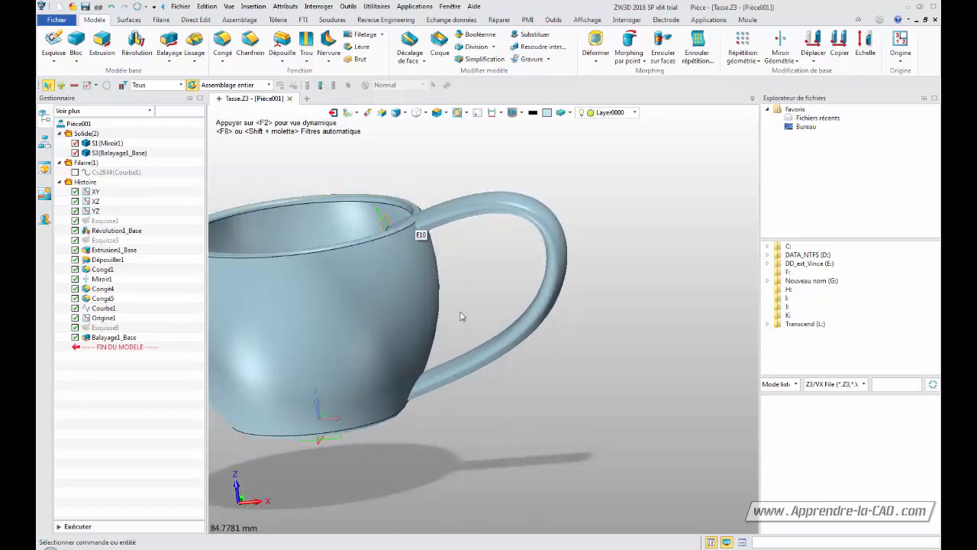
{"action": "mouse_move", "coordinate": [417, 227]}
{"action": "middle_mouse_down"}
{"action": "mouse_move", "coordinate": [441, 359]}
{"action": "mouse_move", "coordinate": [508, 446]}
{"action": "mouse_move", "coordinate": [580, 356]}
{"action": "mouse_move", "coordinate": [575, 342]}
{"action": "mouse_move", "coordinate": [277, 309]}
{"action": "middle_mouse_up"}
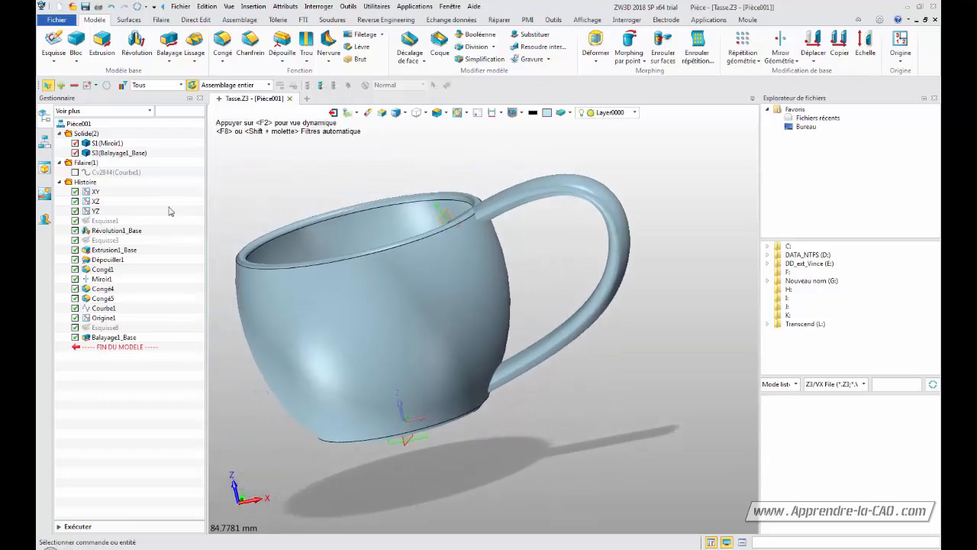
Turn on the display of the handle curve and hide both the cup body and the swept handle
{"action": "left_click", "coordinate": [75, 172]}
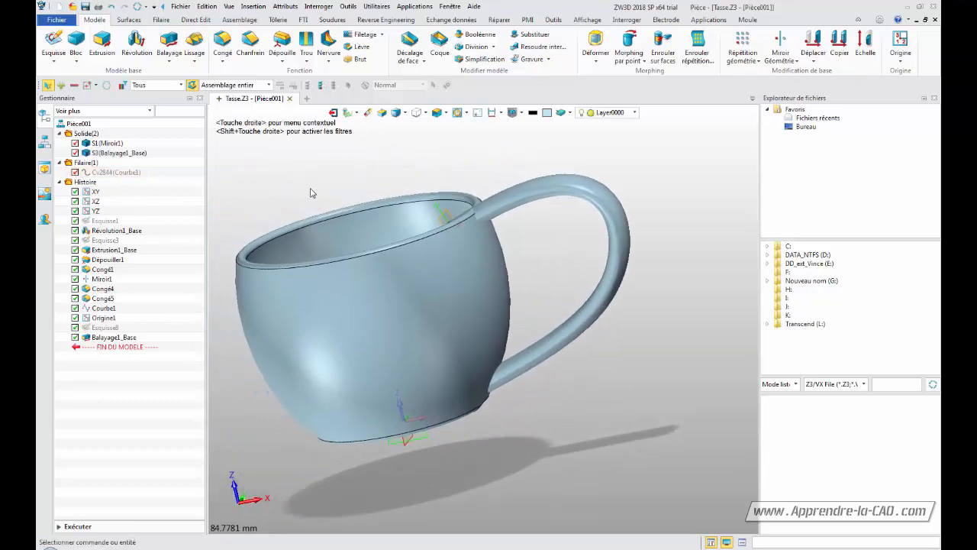
{"action": "left_click", "coordinate": [126, 174]}
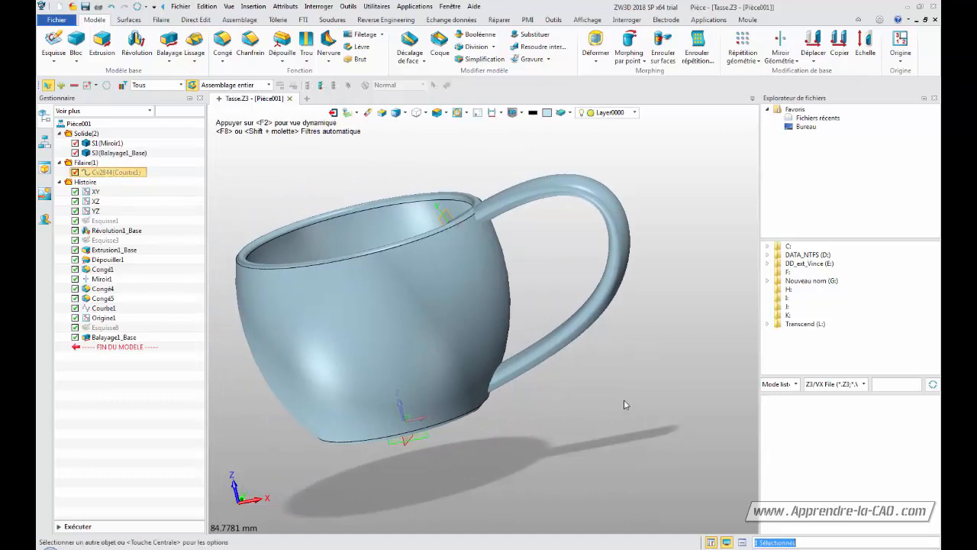
{"action": "middle_click_drag", "start_coordinate": [611, 386], "coordinate": [426, 479]}
{"action": "middle_click_drag", "start_coordinate": [297, 456], "coordinate": [567, 352]}
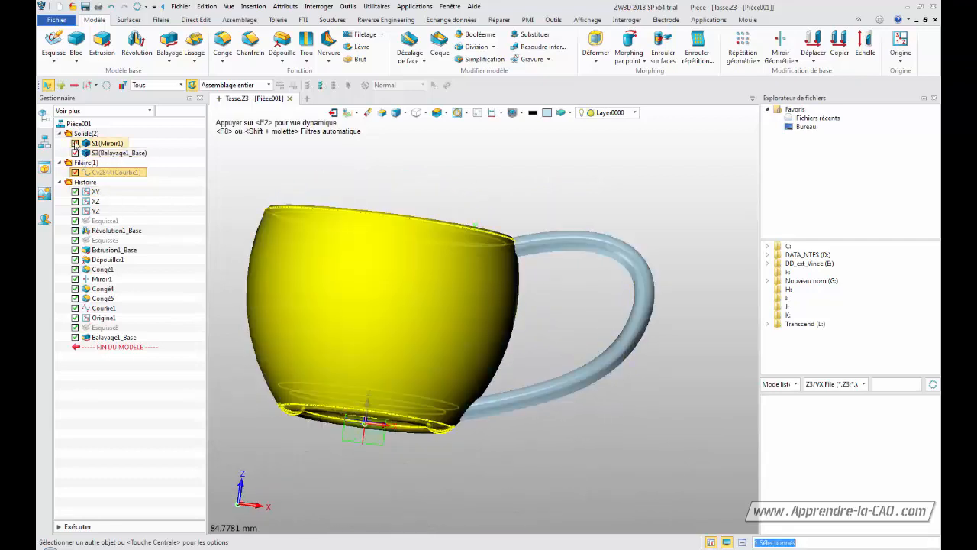
{"action": "left_click", "coordinate": [76, 144]}
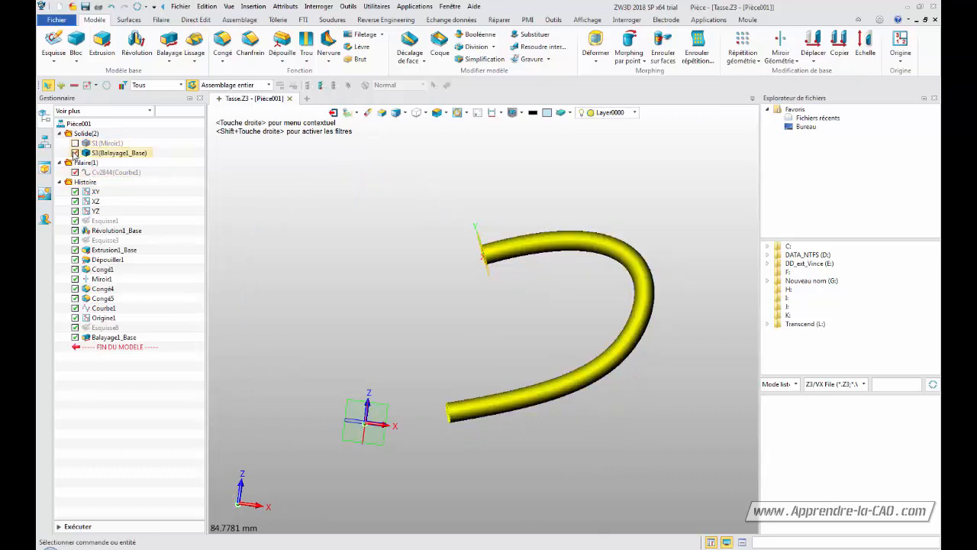
{"action": "left_click", "coordinate": [75, 153]}
Try to show the handle curve on its own, turning the swept handle's display on and off again
{"action": "left_click", "coordinate": [106, 174]}
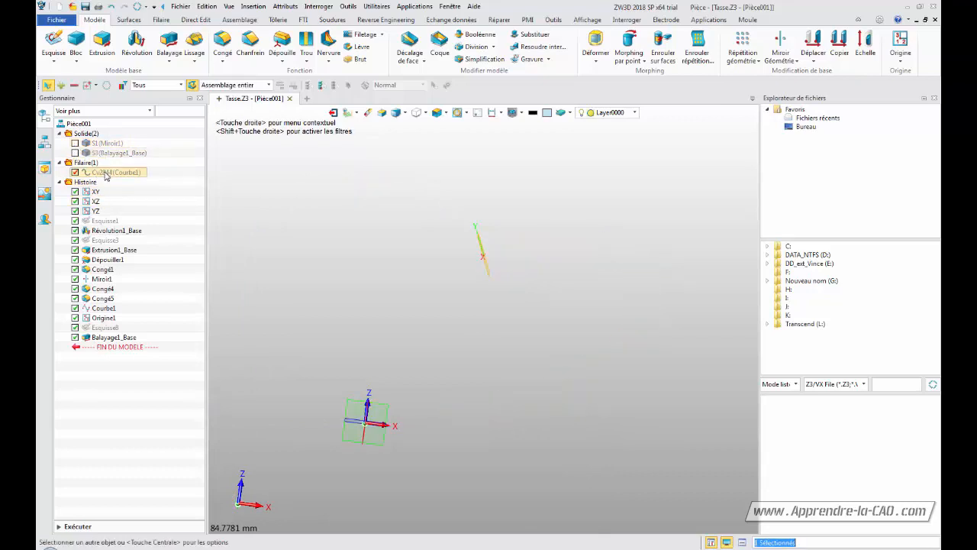
{"action": "right_click", "coordinate": [107, 173]}
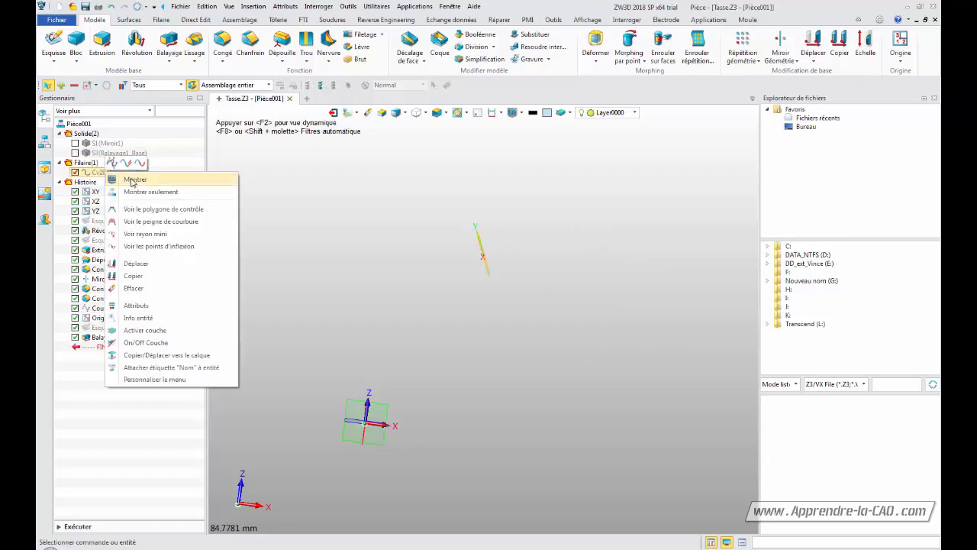
{"action": "left_click", "coordinate": [135, 178]}
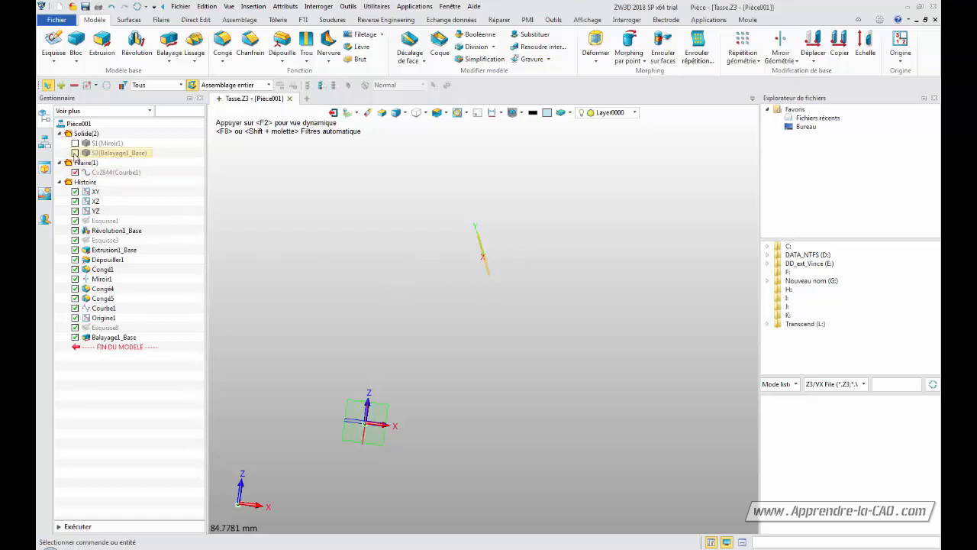
{"action": "left_click", "coordinate": [75, 153]}
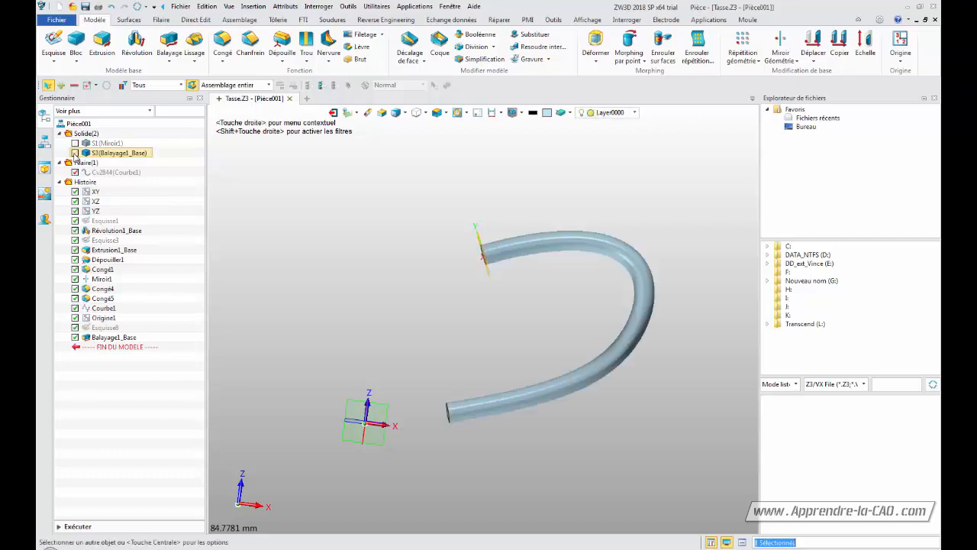
{"action": "left_click", "coordinate": [75, 153]}
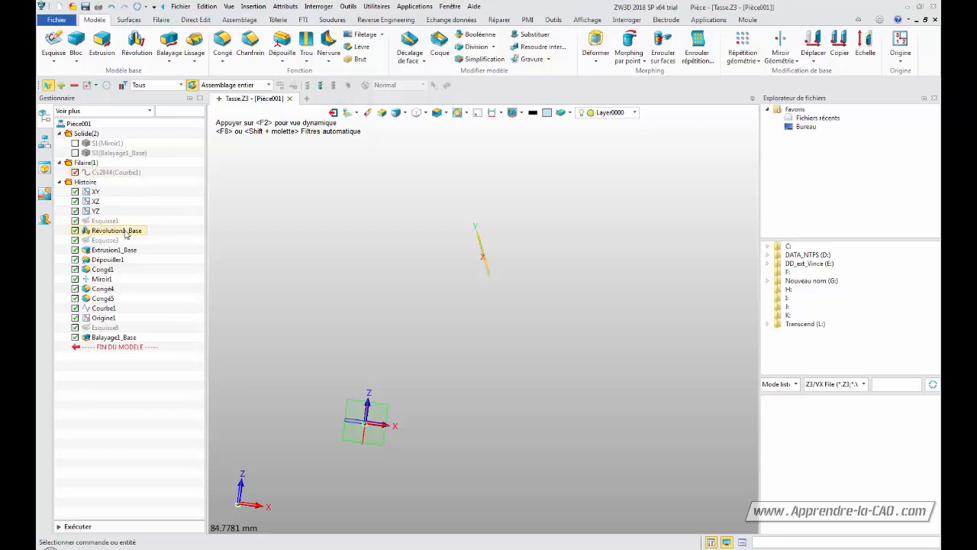
Reopen the handle curve Courbe1 for editing, align it to the front view and move its upper end point down
{"action": "right_click", "coordinate": [104, 308]}
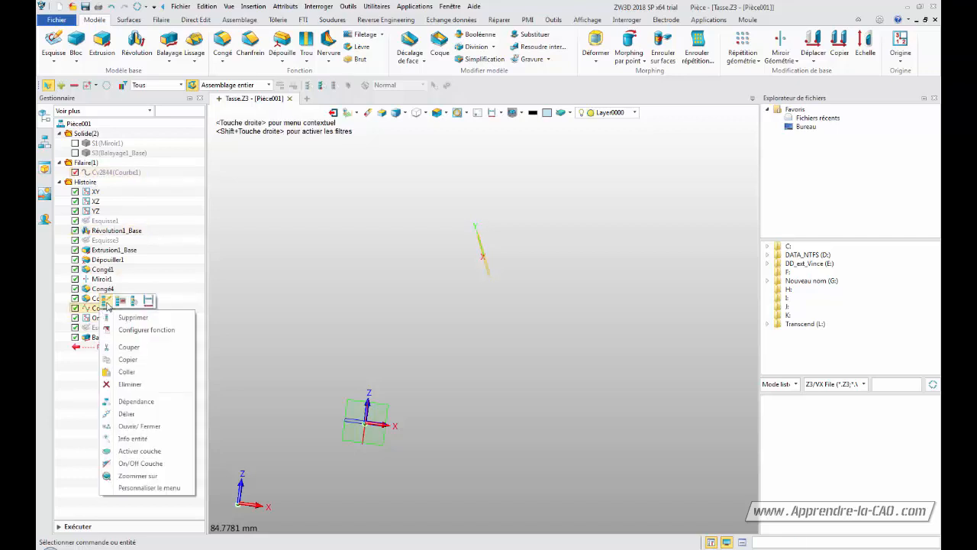
{"action": "left_click", "coordinate": [106, 303]}
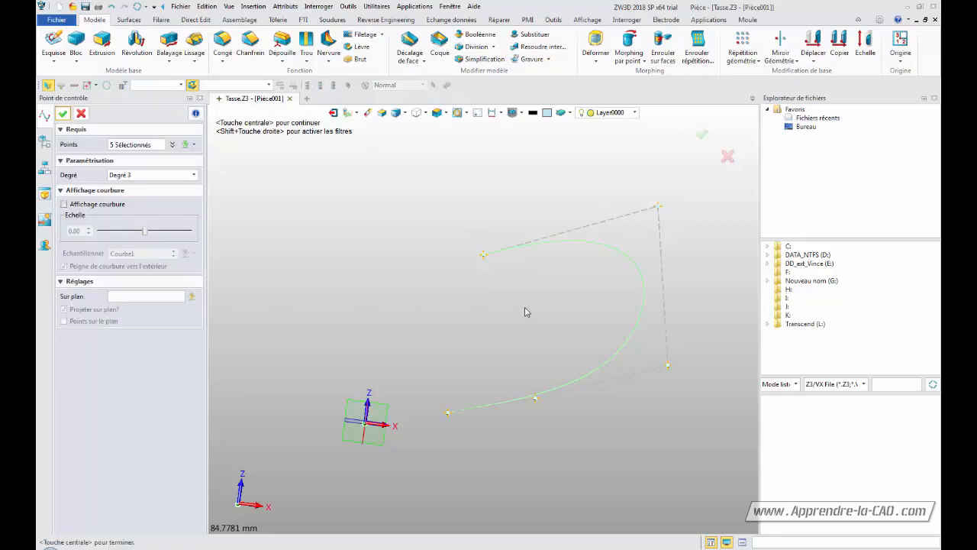
{"action": "left_click", "coordinate": [446, 113]}
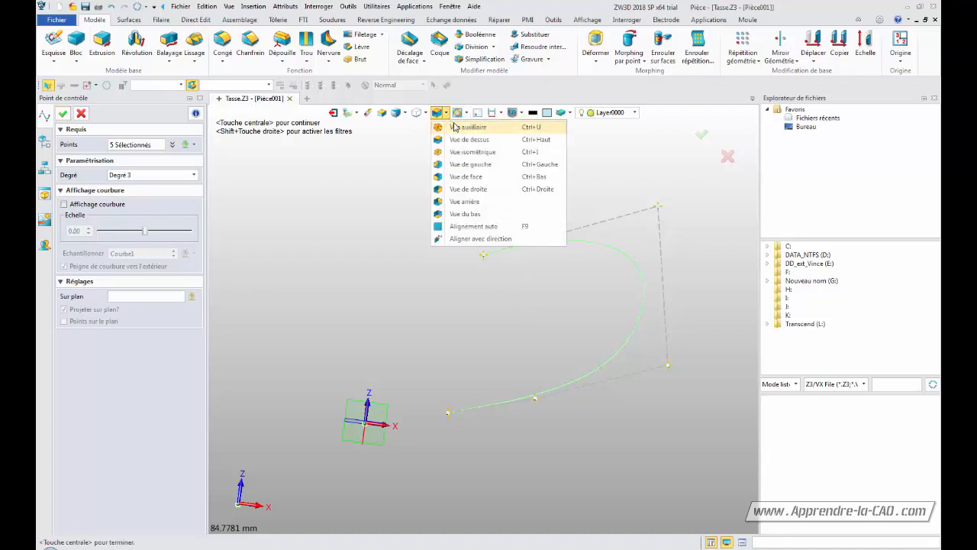
{"action": "left_click", "coordinate": [348, 305]}
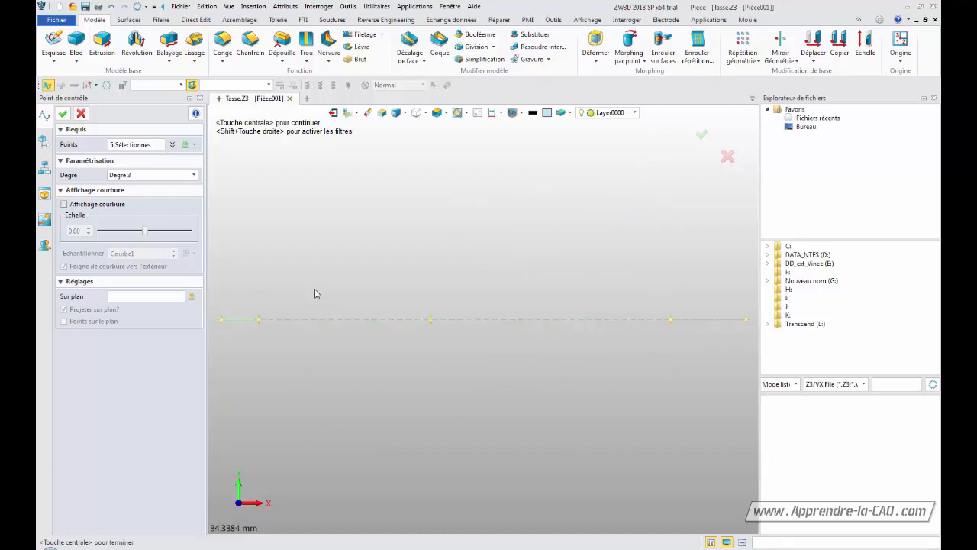
{"action": "key", "text": "ctrl+Down"}
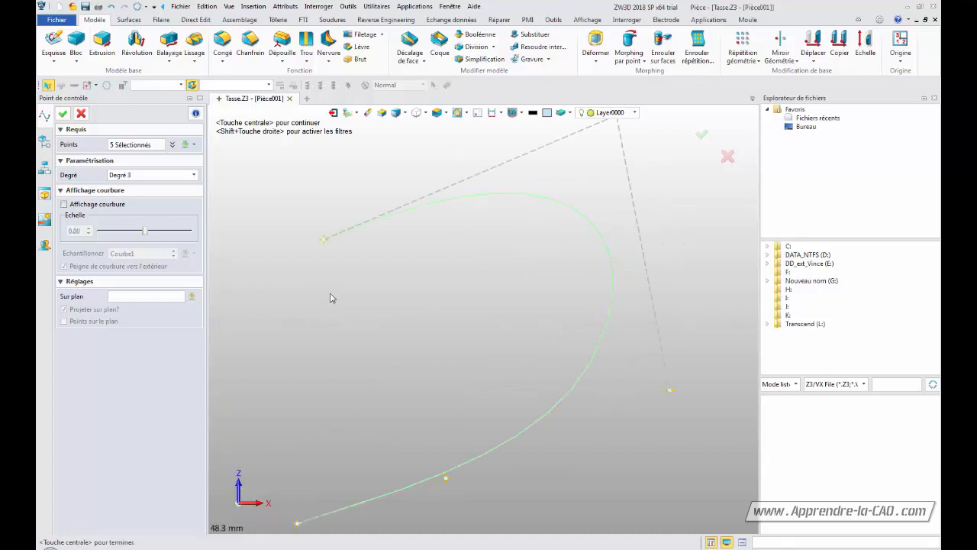
{"action": "middle_click_drag", "start_coordinate": [342, 352], "coordinate": [498, 315]}
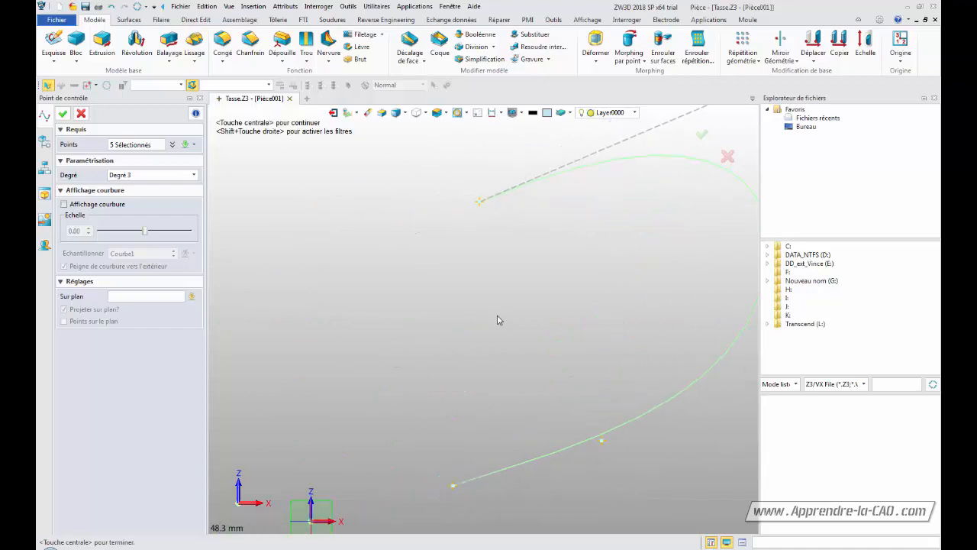
{"action": "middle_click", "coordinate": [495, 314]}
{"action": "middle_click_drag", "start_coordinate": [484, 348], "coordinate": [478, 312]}
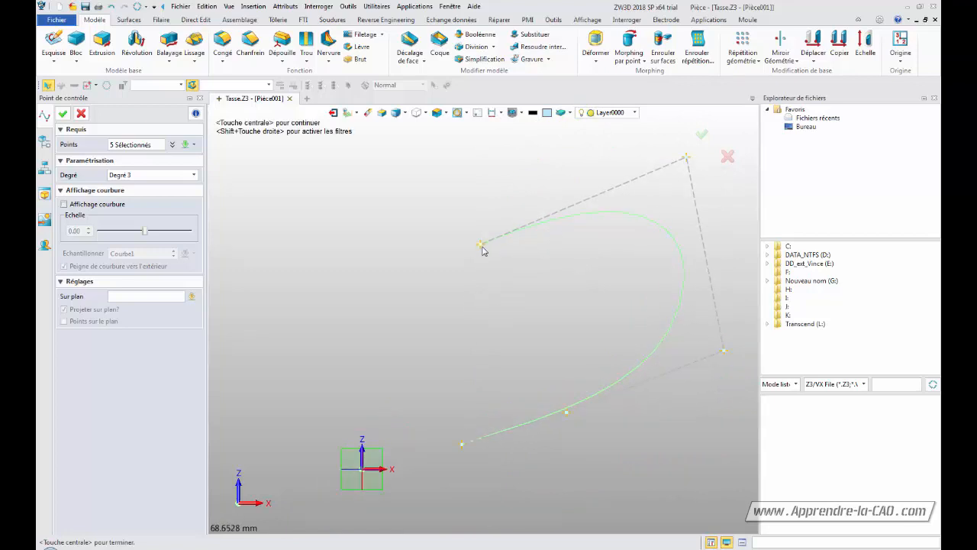
{"action": "left_click_drag", "start_coordinate": [481, 246], "coordinate": [479, 279]}
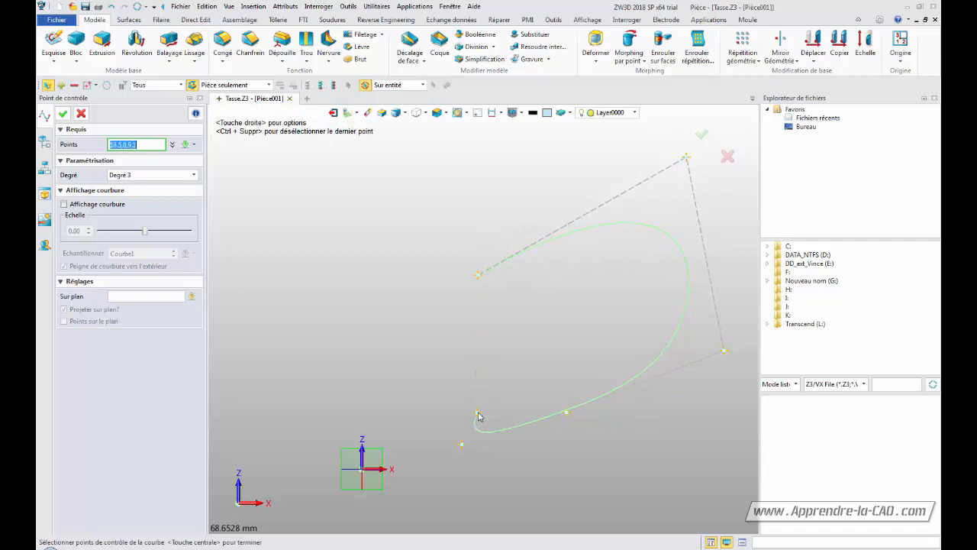
{"action": "middle_click", "coordinate": [477, 412]}
Raise the handle curve's lower end point and the control point next to it, apply the edit and display the handle and cup body
{"action": "left_click_drag", "start_coordinate": [462, 445], "coordinate": [478, 402]}
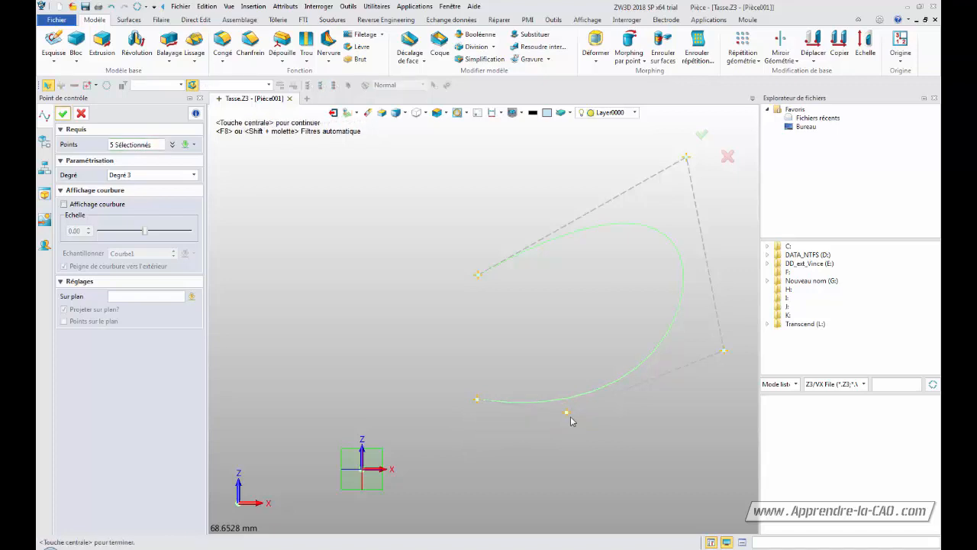
{"action": "left_click_drag", "start_coordinate": [567, 412], "coordinate": [570, 394]}
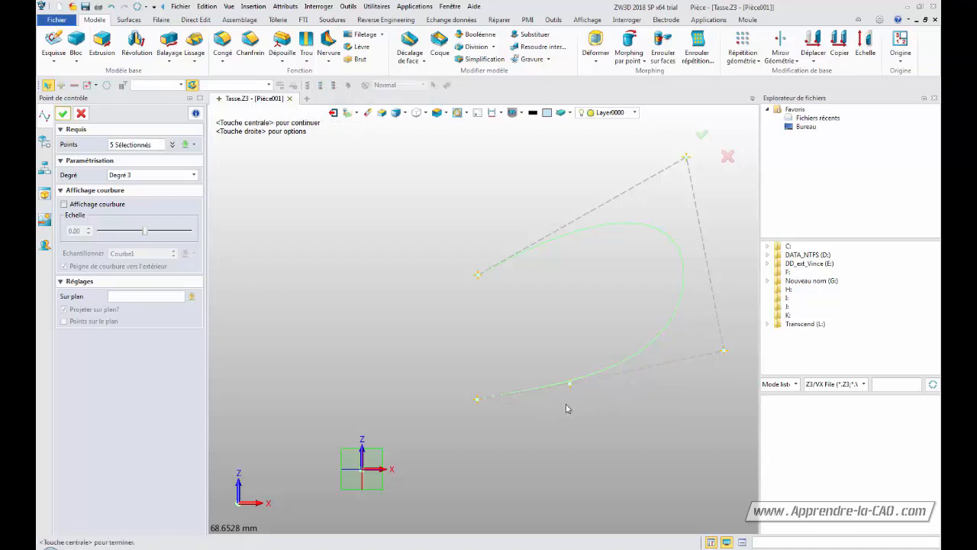
{"action": "left_click", "coordinate": [701, 136]}
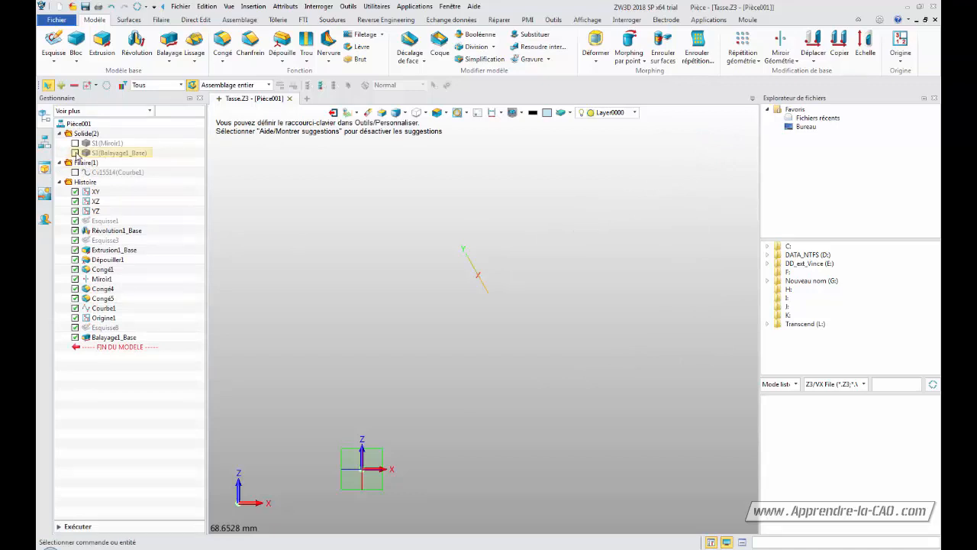
{"action": "left_click", "coordinate": [75, 152]}
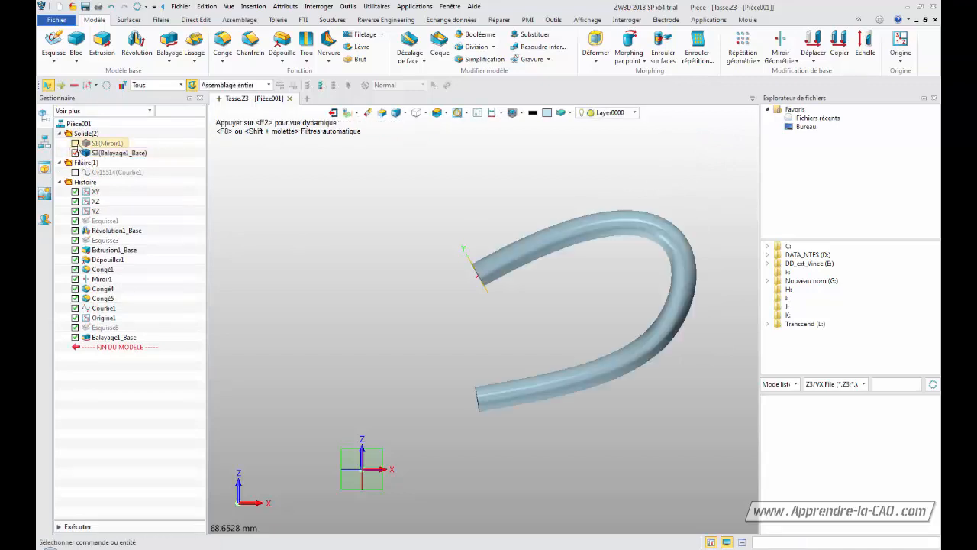
{"action": "left_click", "coordinate": [75, 143]}
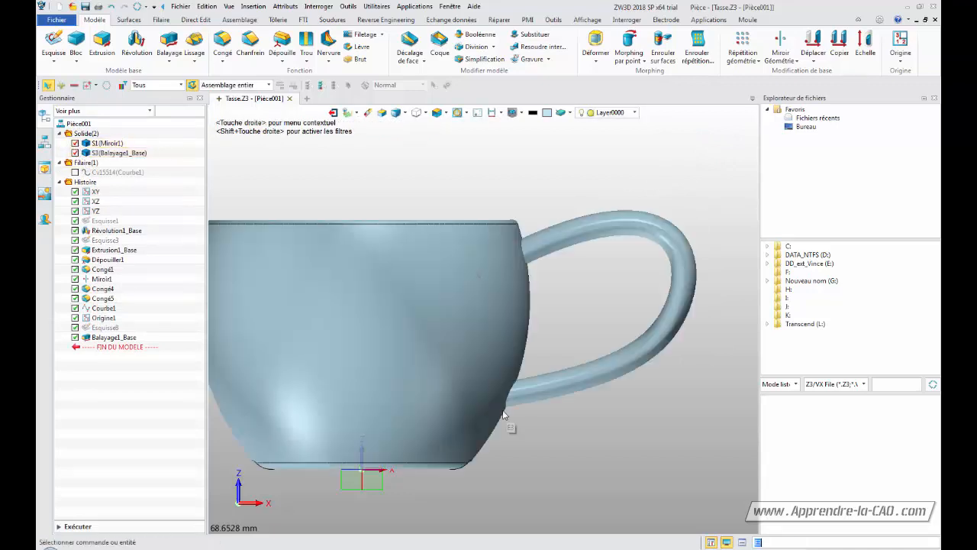
{"action": "right_click", "coordinate": [104, 309]}
{"action": "left_click", "coordinate": [109, 300]}
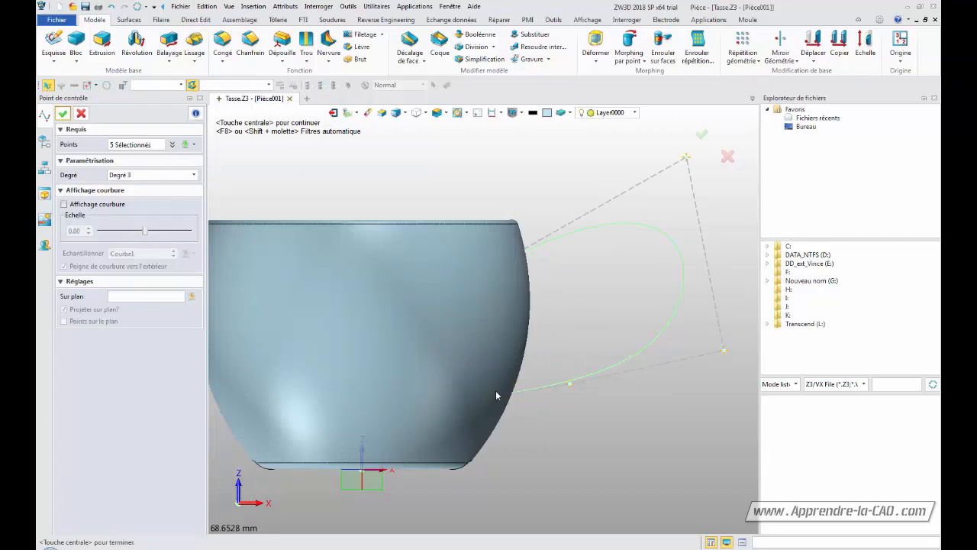
{"action": "left_click", "coordinate": [44, 142]}
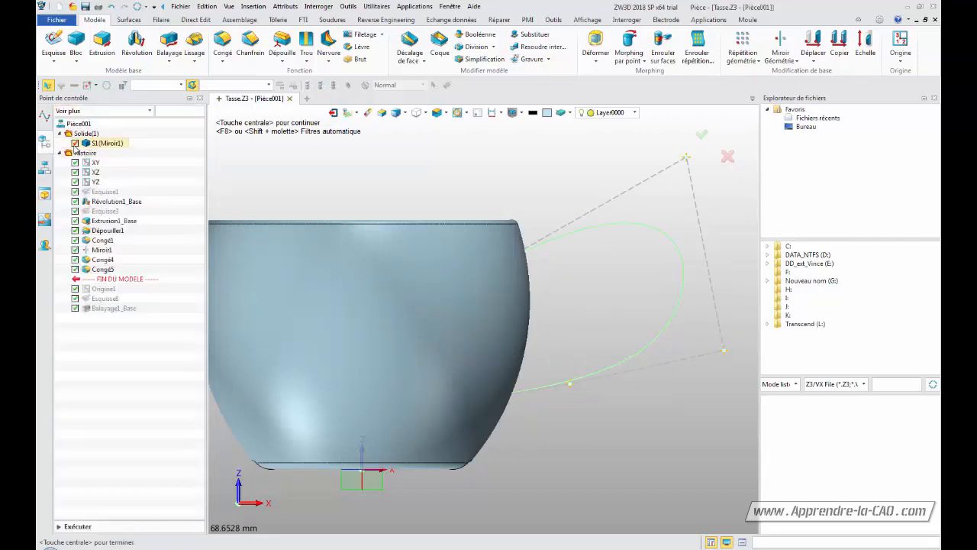
{"action": "left_click", "coordinate": [76, 144]}
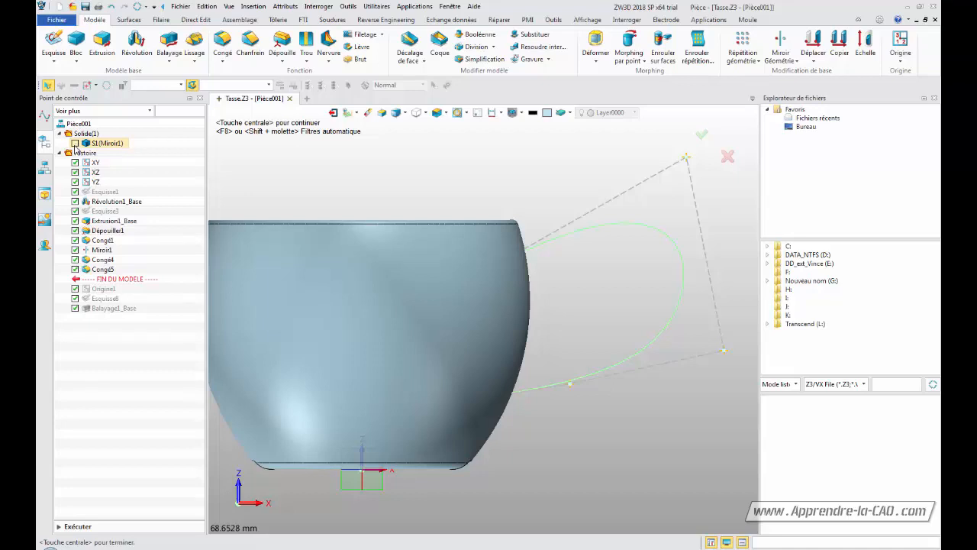
{"action": "left_click", "coordinate": [74, 143]}
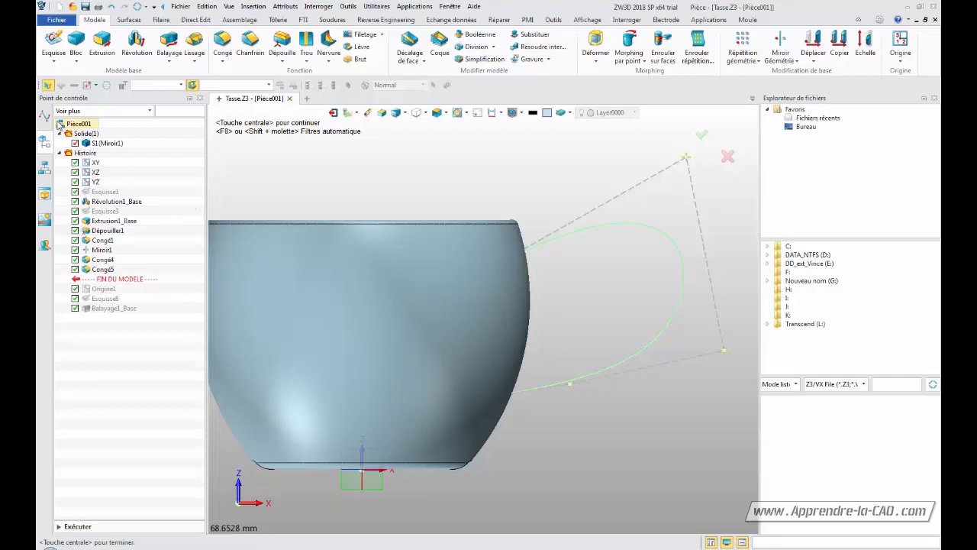
{"action": "left_click", "coordinate": [44, 120]}
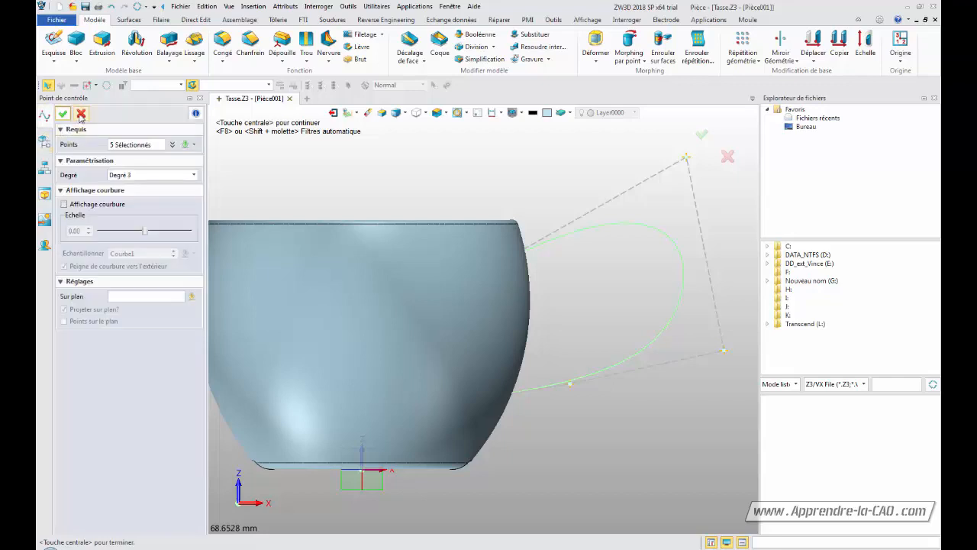
{"action": "left_click", "coordinate": [80, 114]}
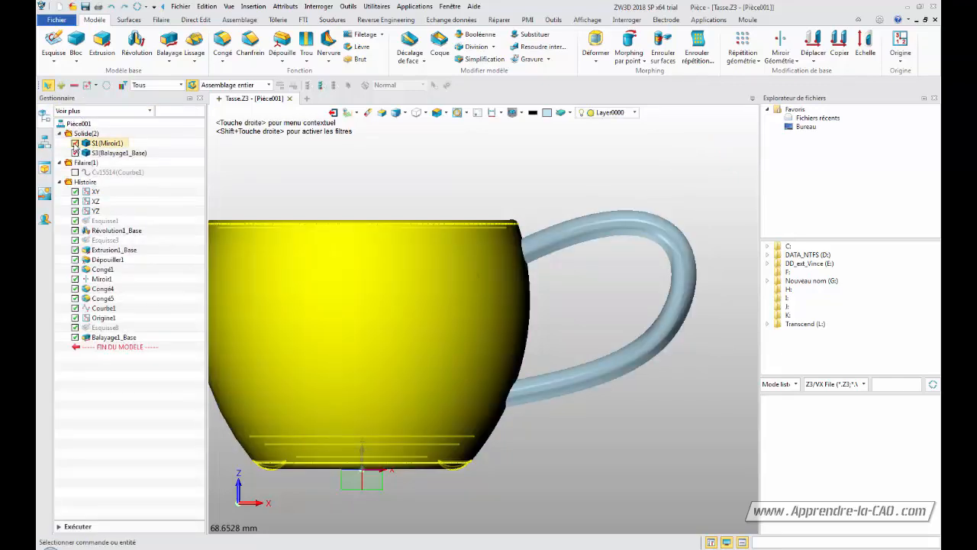
Hide the cup body, reopen the handle curve for editing and move its lower end point slightly down
{"action": "left_click", "coordinate": [74, 143]}
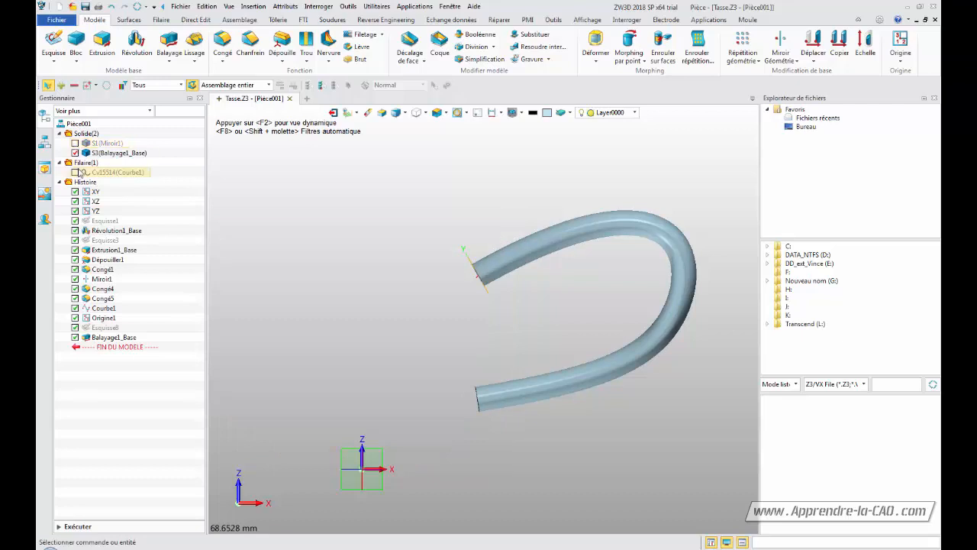
{"action": "left_click", "coordinate": [100, 308]}
{"action": "right_click", "coordinate": [100, 311]}
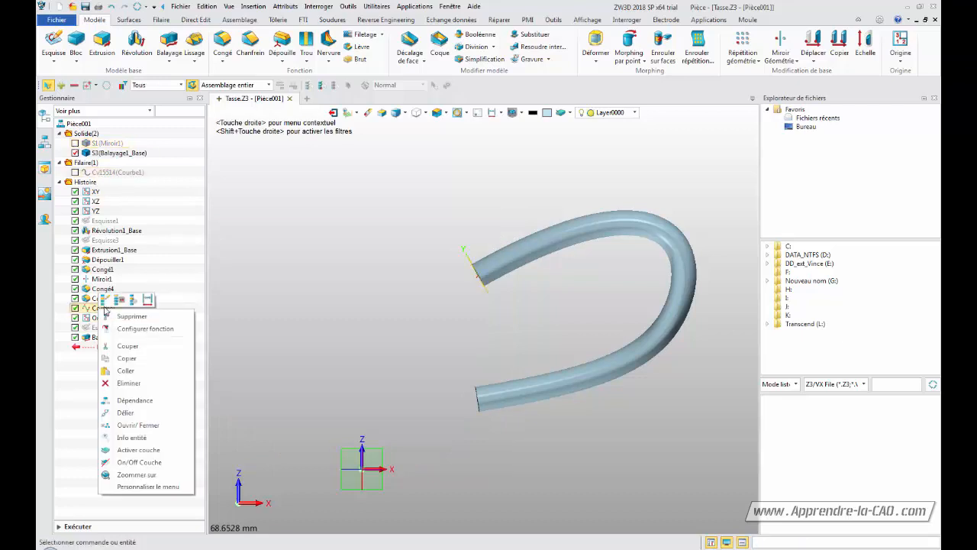
{"action": "left_click", "coordinate": [105, 299]}
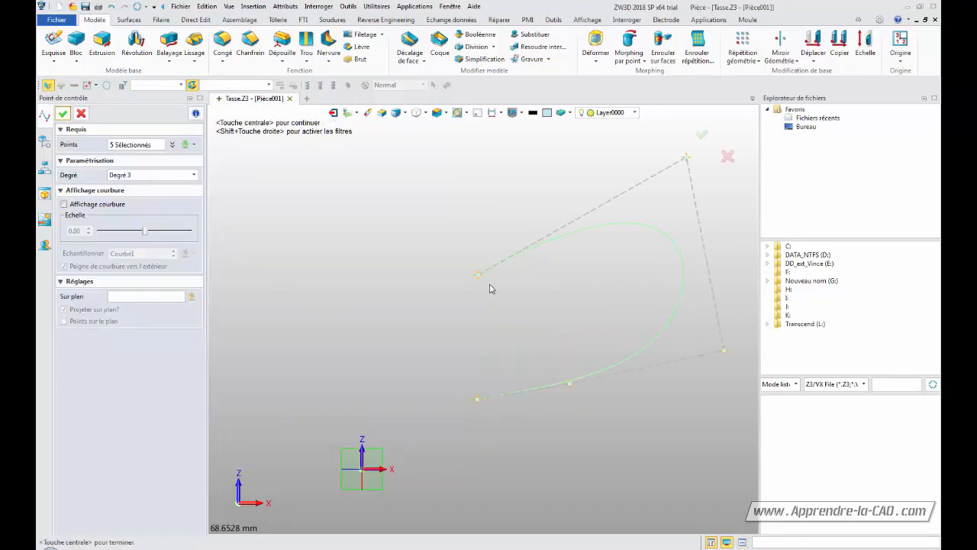
{"action": "left_click", "coordinate": [478, 400]}
{"action": "left_click", "coordinate": [477, 421]}
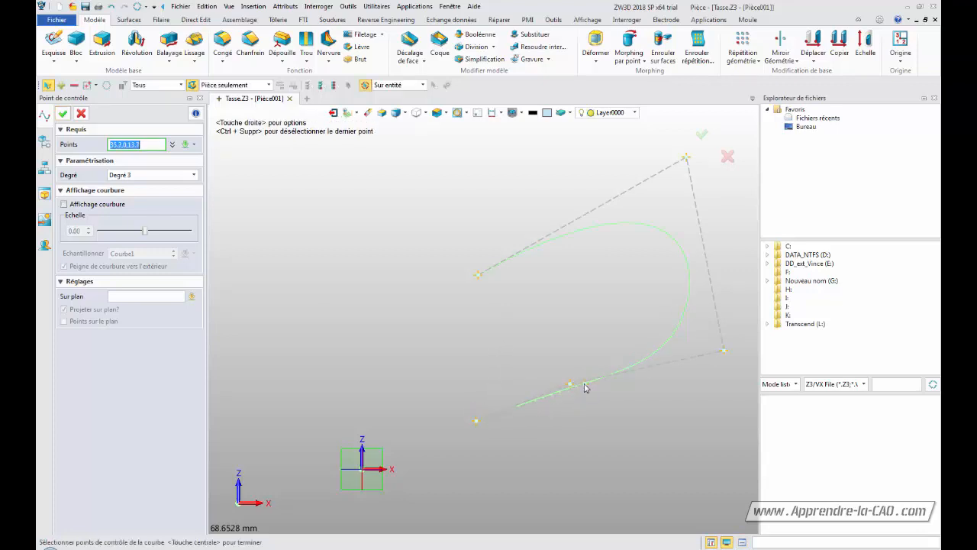
{"action": "middle_click", "coordinate": [484, 372]}
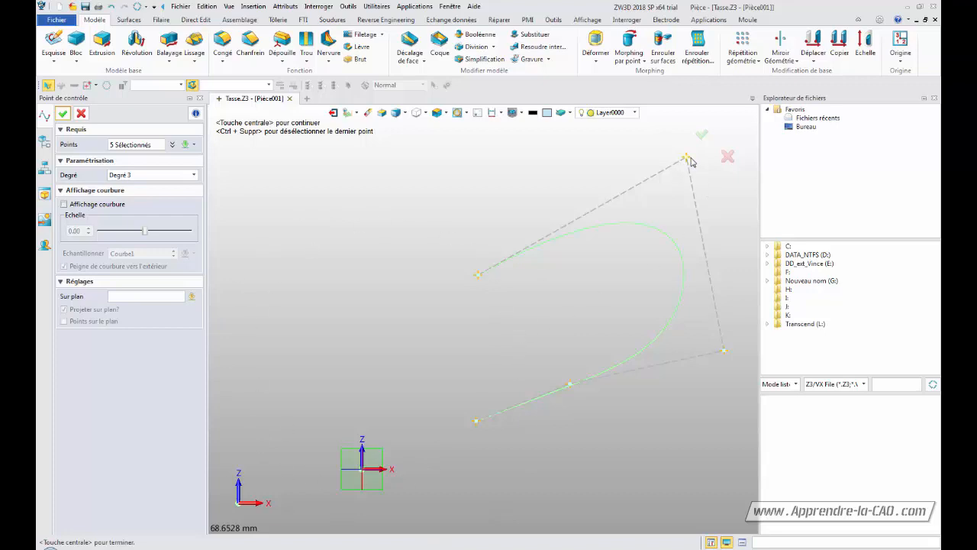
Pull the two outer control points of the handle curve inward toward the cup and apply the reshaped curve
{"action": "left_click_drag", "start_coordinate": [686, 157], "coordinate": [628, 169]}
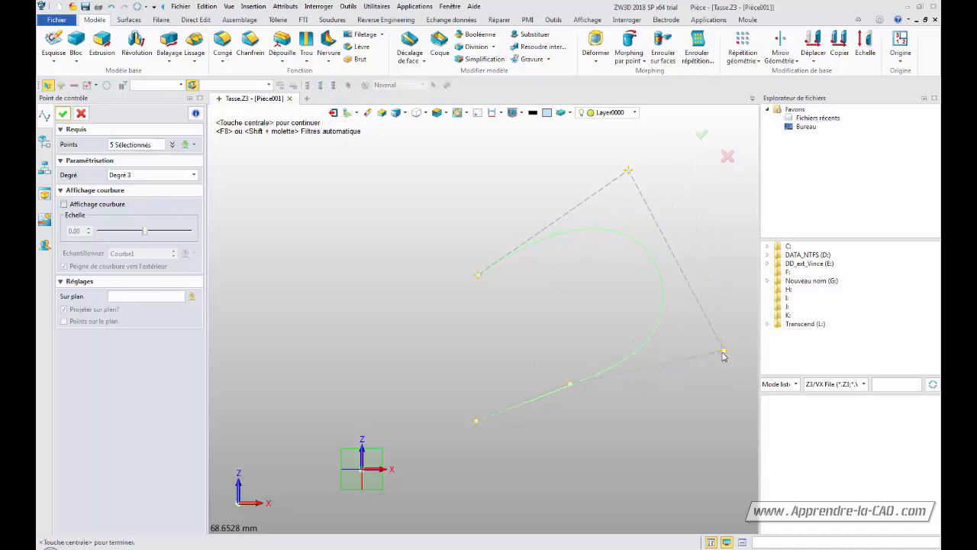
{"action": "left_click_drag", "start_coordinate": [724, 354], "coordinate": [679, 339]}
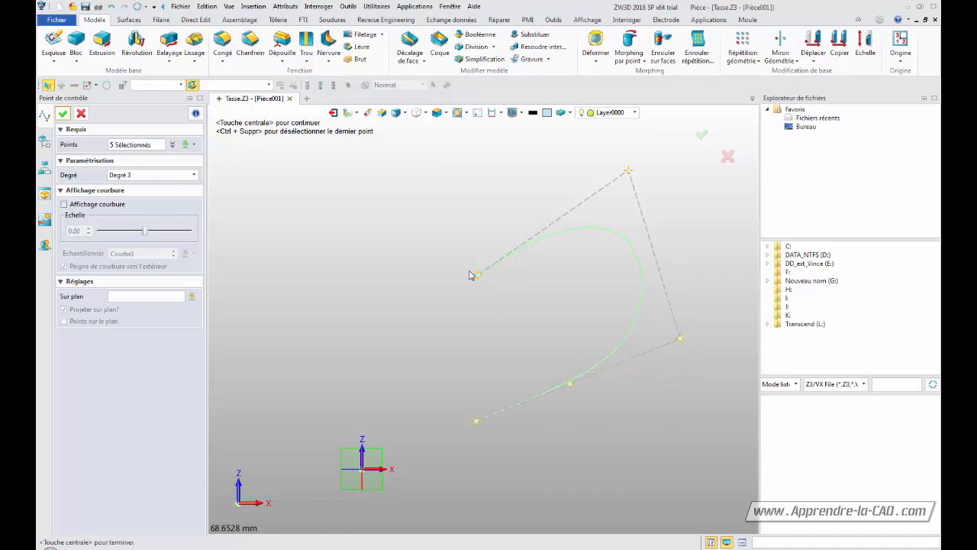
{"action": "left_click", "coordinate": [701, 135]}
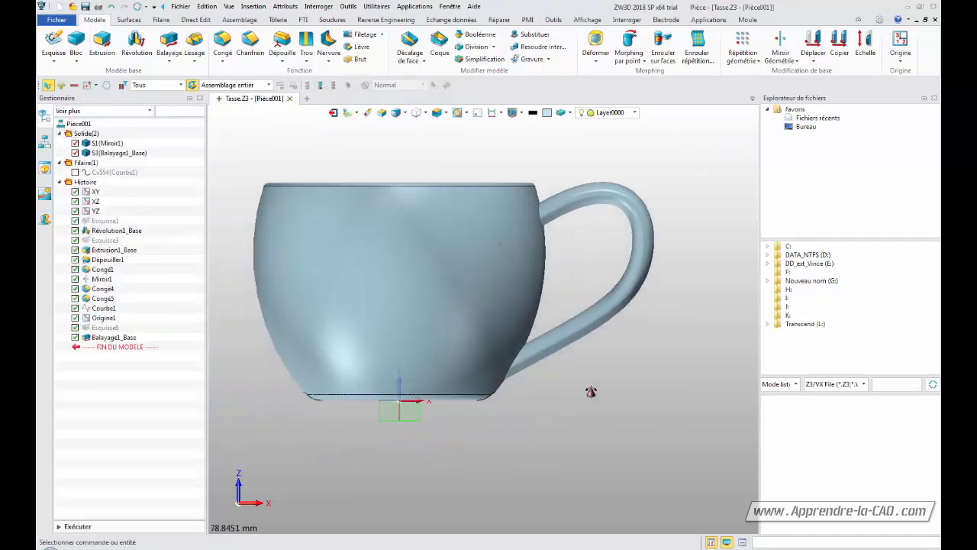
Set up a Boolean addition with the cup body as base and the swept handle as operator
{"action": "middle_click_drag", "start_coordinate": [575, 377], "coordinate": [562, 410]}
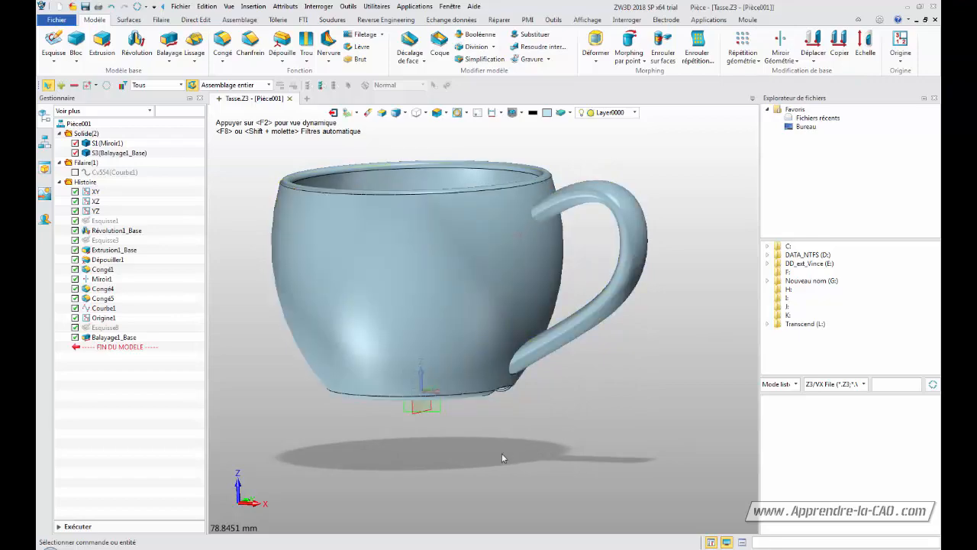
{"action": "middle_click_drag", "start_coordinate": [501, 452], "coordinate": [515, 454]}
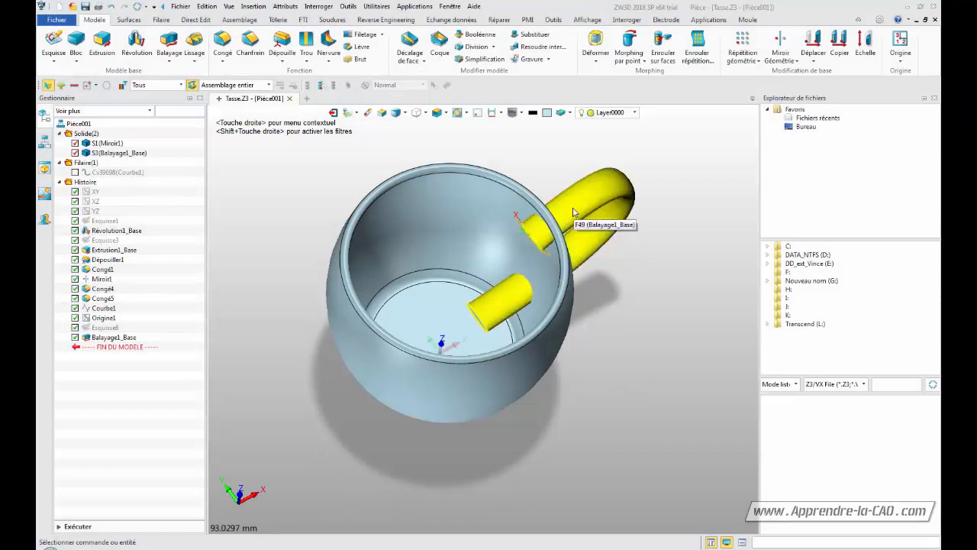
{"action": "right_click_drag", "start_coordinate": [594, 403], "coordinate": [555, 409]}
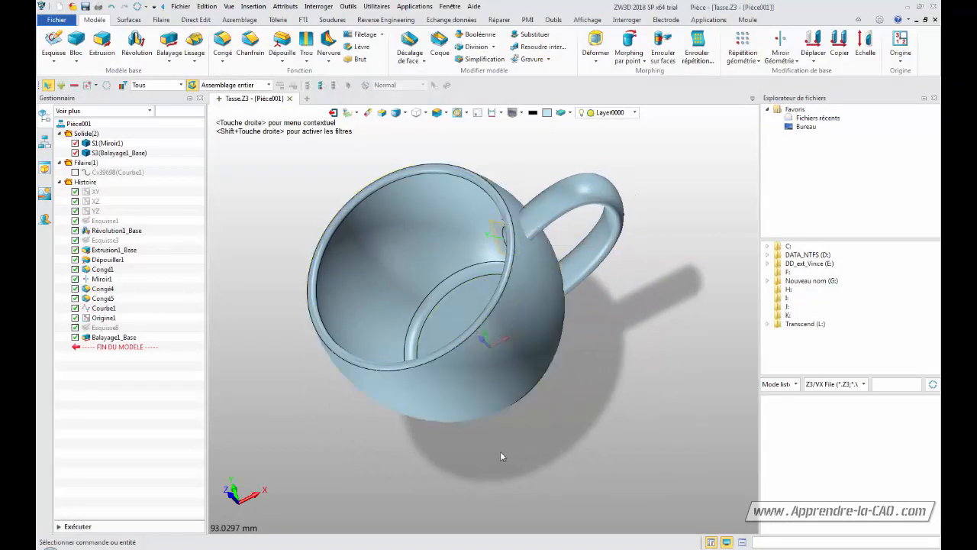
{"action": "right_click_drag", "start_coordinate": [484, 455], "coordinate": [594, 413]}
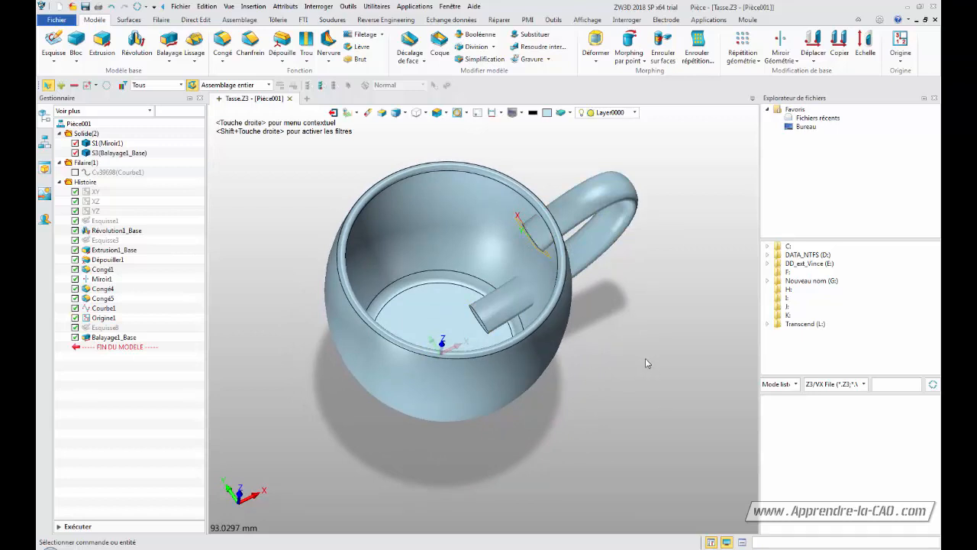
{"action": "right_click_drag", "start_coordinate": [618, 406], "coordinate": [580, 425]}
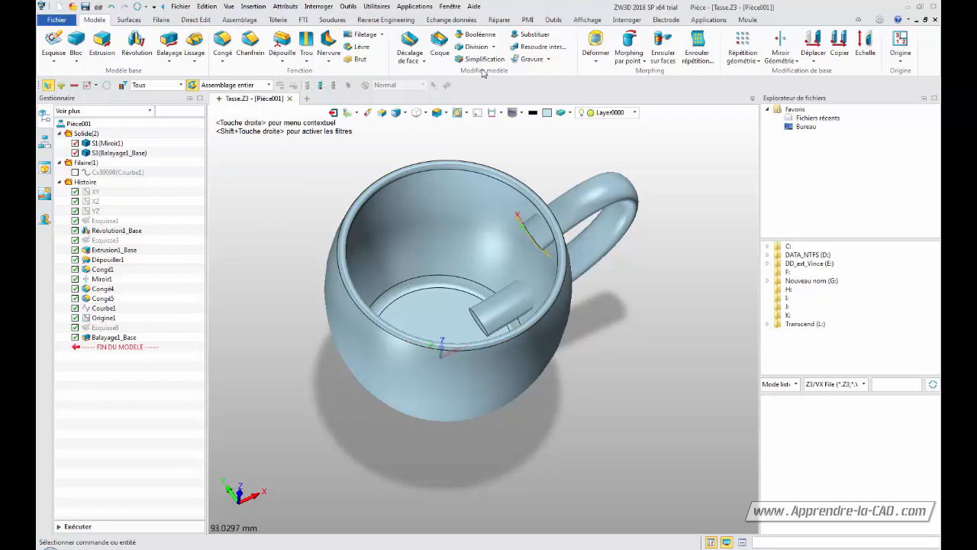
{"action": "left_click", "coordinate": [477, 34]}
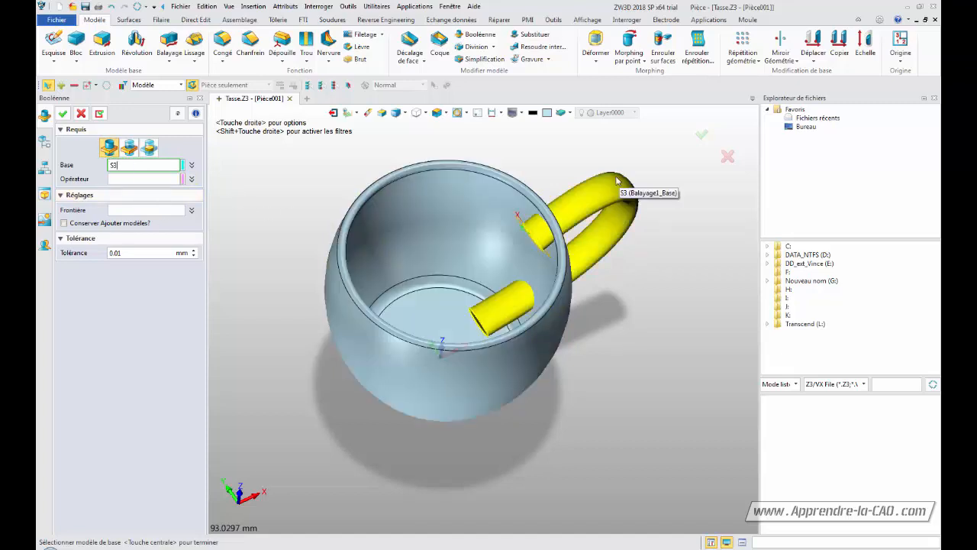
{"action": "left_click", "coordinate": [402, 203]}
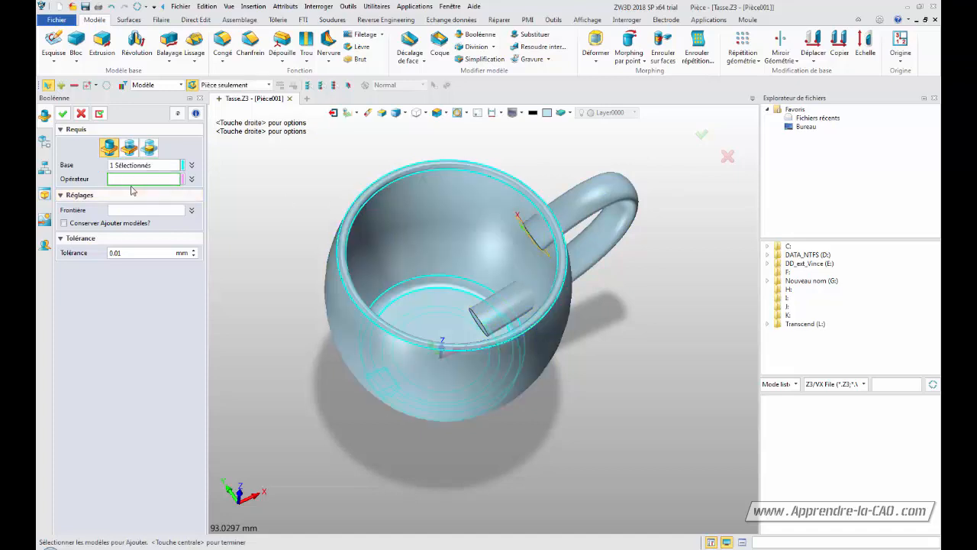
{"action": "left_click", "coordinate": [574, 211]}
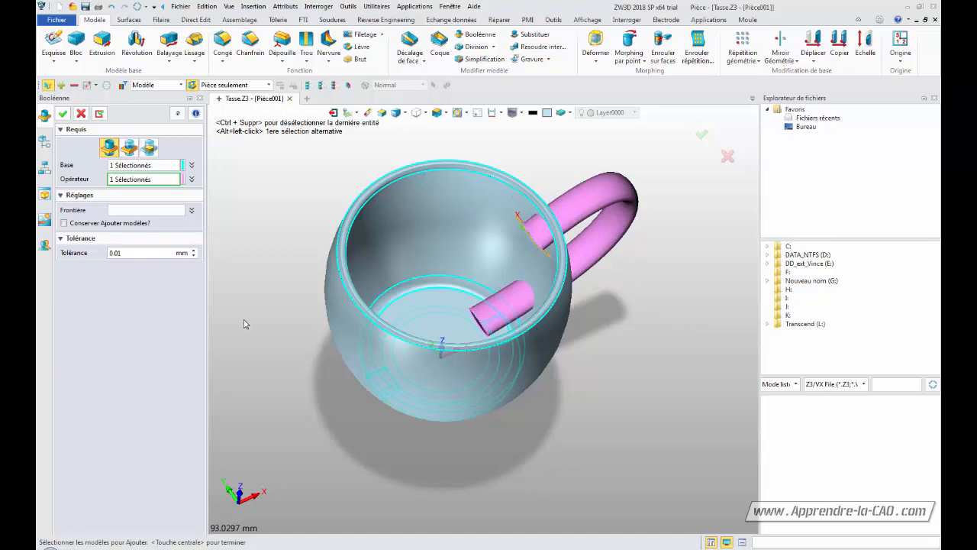
Set the cup's outer revolved face as the boundary of the Boolean addition and apply it
{"action": "left_click", "coordinate": [154, 210]}
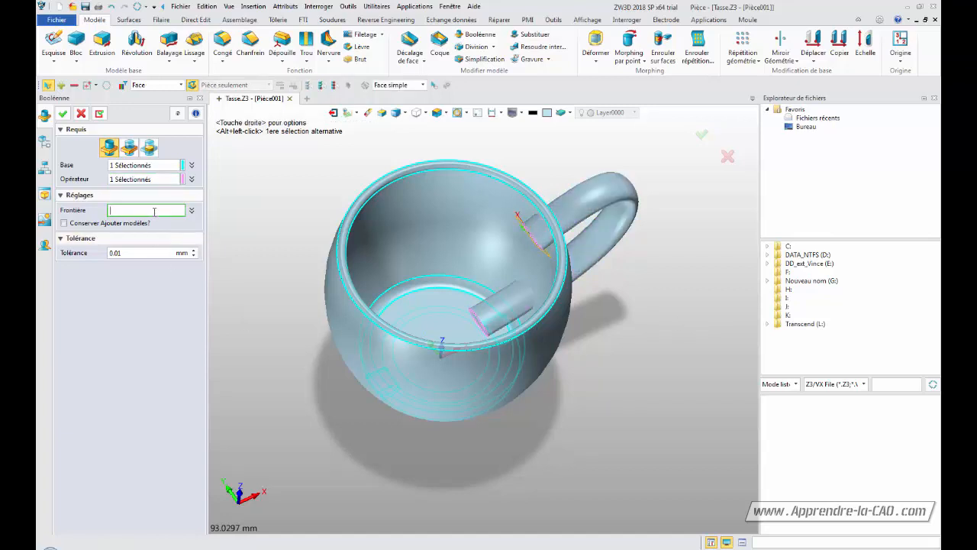
{"action": "middle_click_drag", "start_coordinate": [608, 424], "coordinate": [520, 416]}
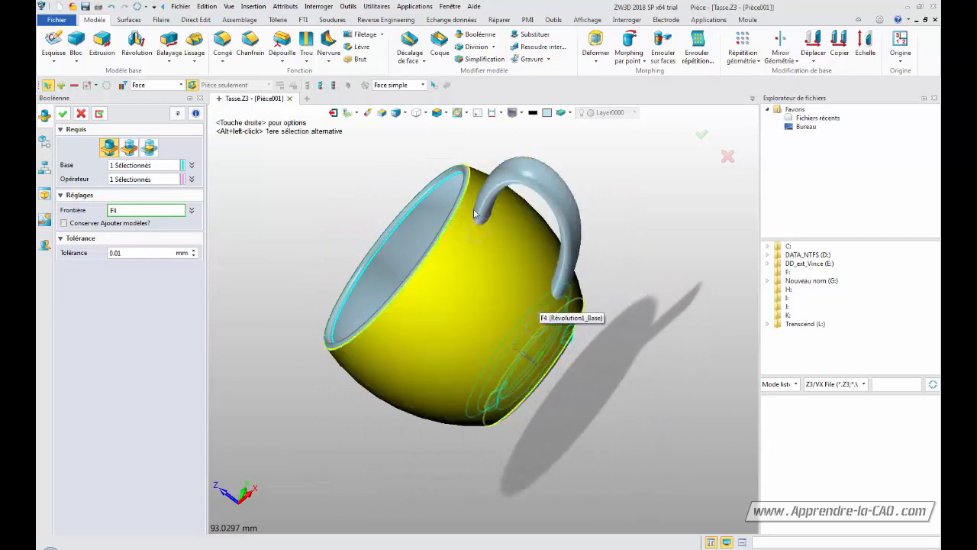
{"action": "middle_click_drag", "start_coordinate": [579, 402], "coordinate": [598, 391]}
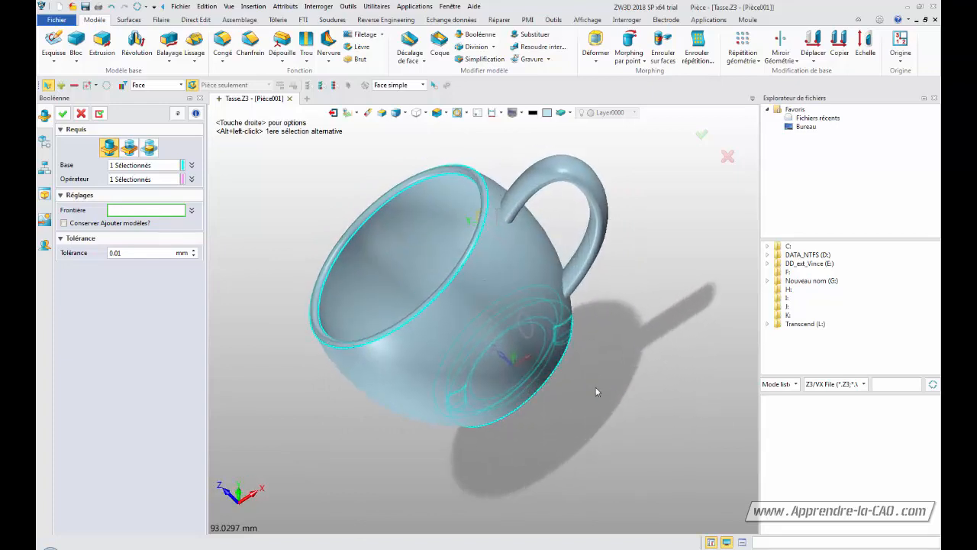
{"action": "middle_click_drag", "start_coordinate": [621, 350], "coordinate": [580, 321]}
{"action": "left_click", "coordinate": [524, 255]}
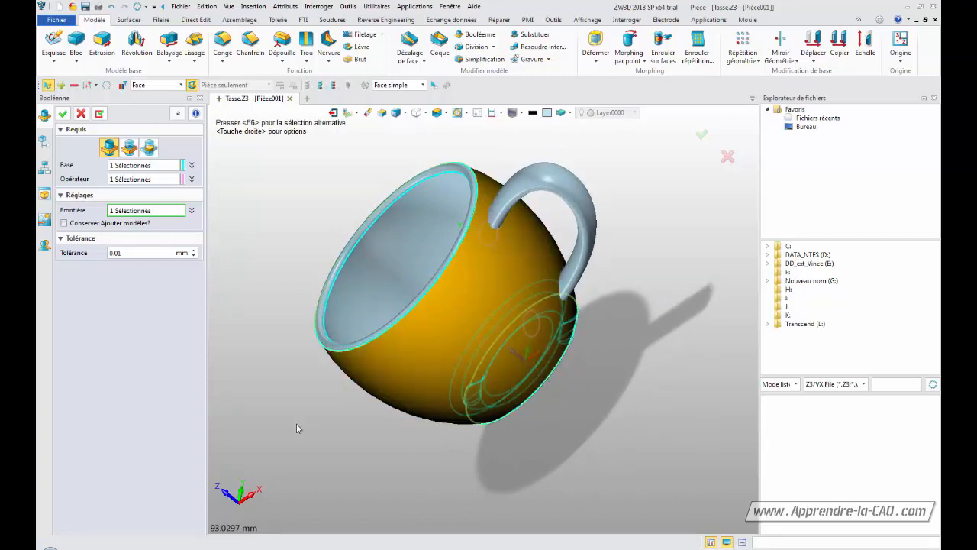
{"action": "middle_click_drag", "start_coordinate": [296, 423], "coordinate": [364, 428]}
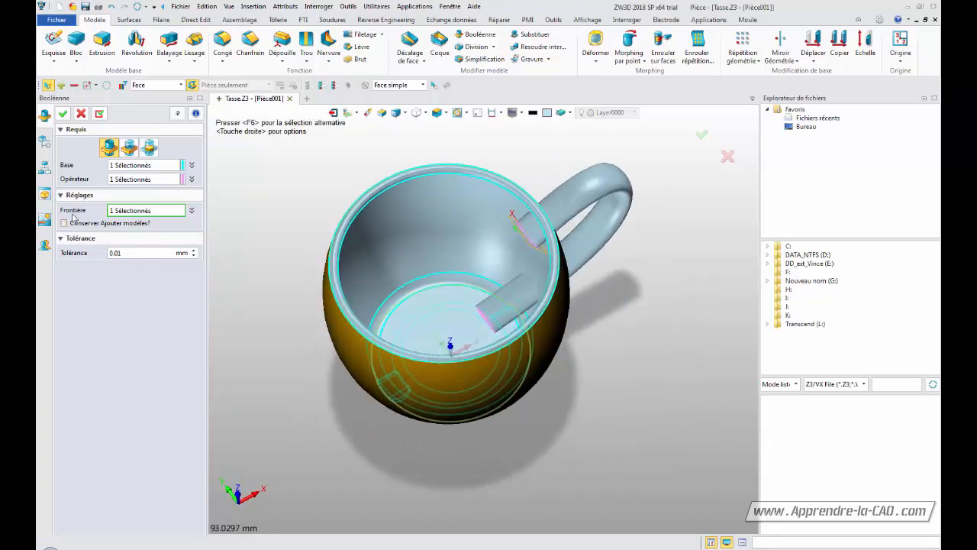
{"action": "left_click", "coordinate": [63, 113]}
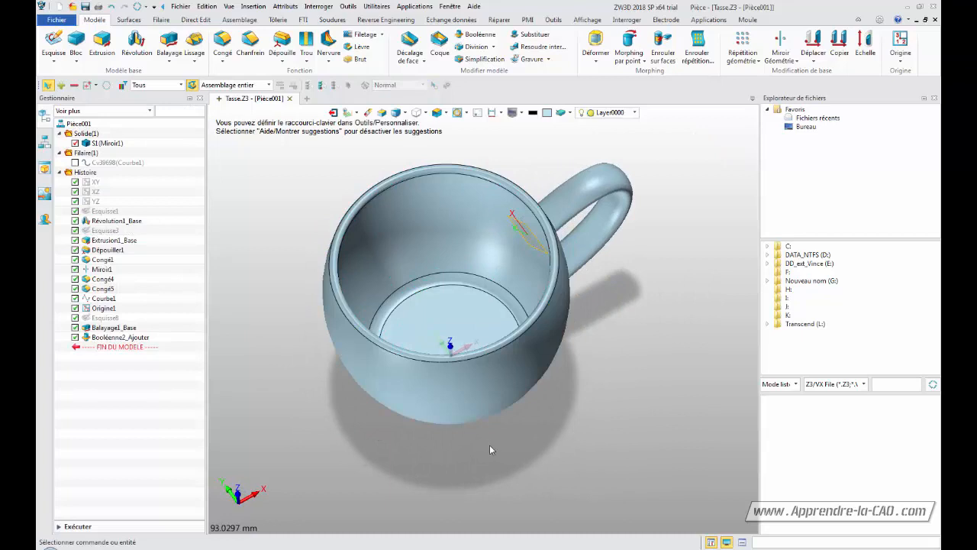
Examine the joints between the handle and the cup from the inside, the outside and below
{"action": "middle_click_drag", "start_coordinate": [489, 450], "coordinate": [546, 438]}
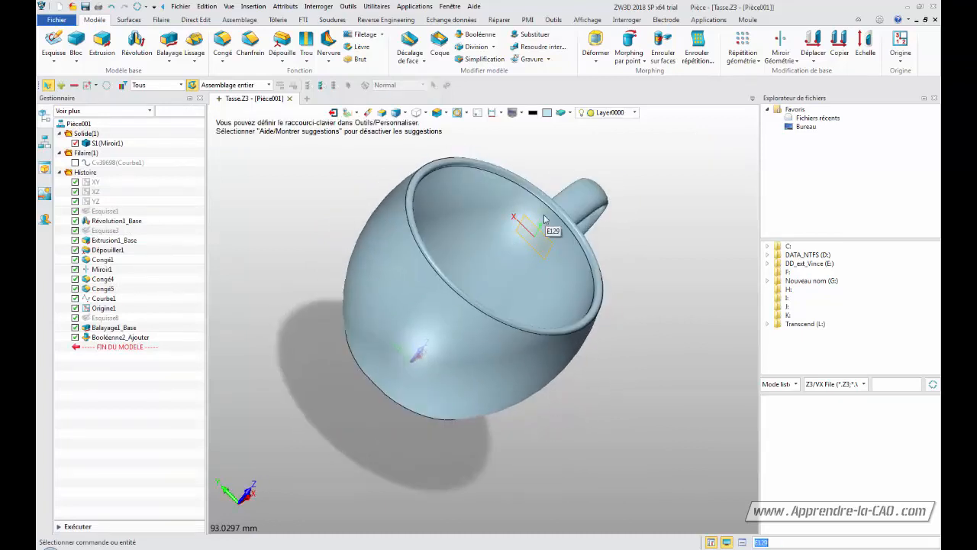
{"action": "middle_click_drag", "start_coordinate": [600, 369], "coordinate": [461, 200]}
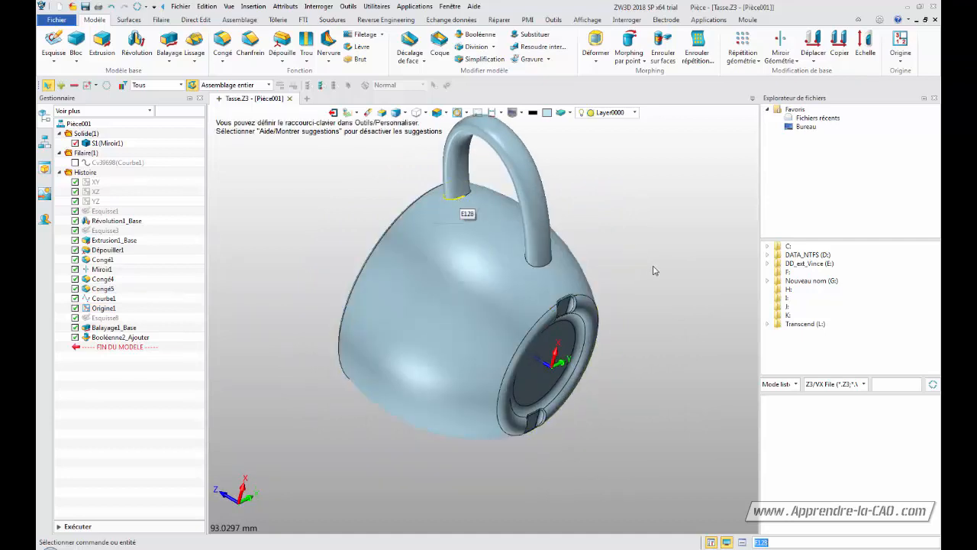
{"action": "middle_click_drag", "start_coordinate": [654, 270], "coordinate": [361, 342]}
{"action": "right_click_drag", "start_coordinate": [632, 476], "coordinate": [580, 463]}
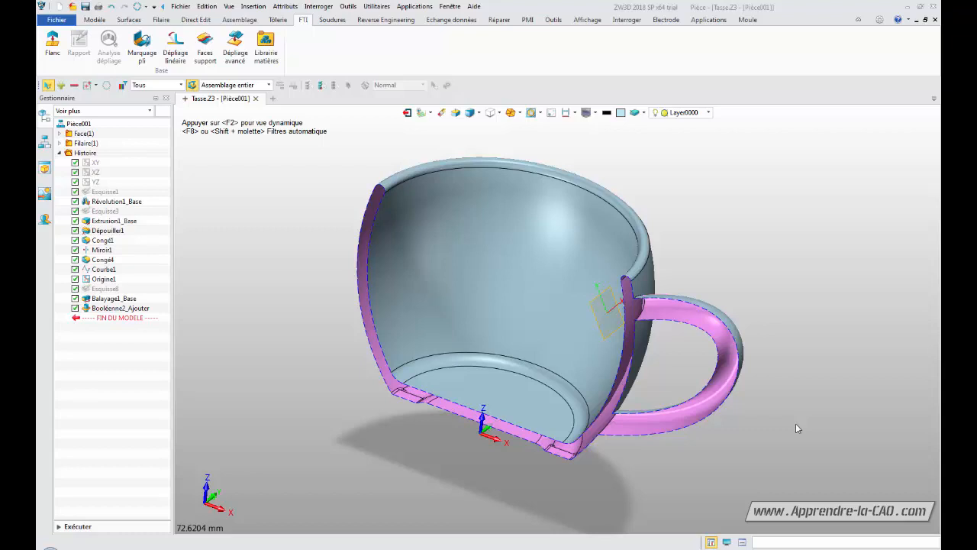
Inspect the half-cup model from both sides and list its face and wireframe entities
{"action": "middle_click_drag", "start_coordinate": [791, 310], "coordinate": [468, 297]}
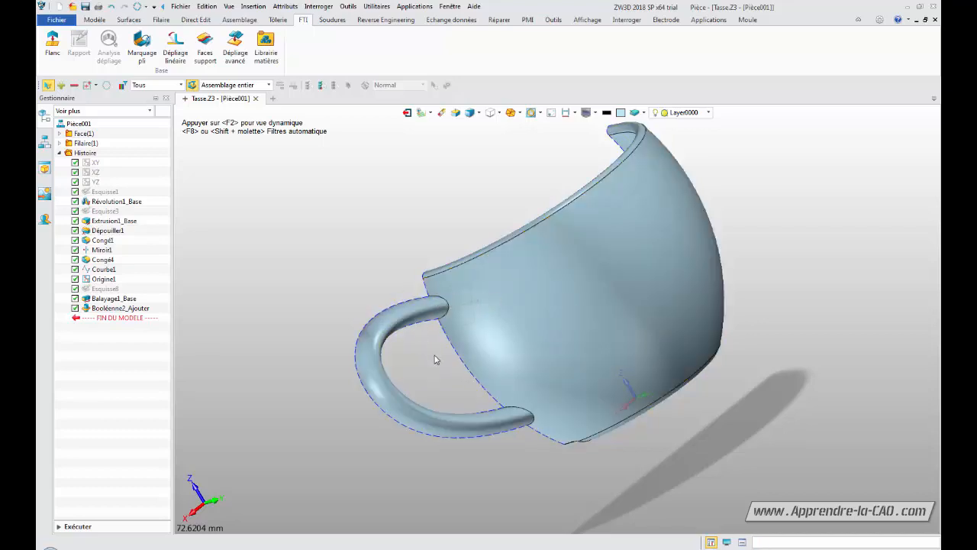
{"action": "middle_click_drag", "start_coordinate": [433, 357], "coordinate": [588, 298]}
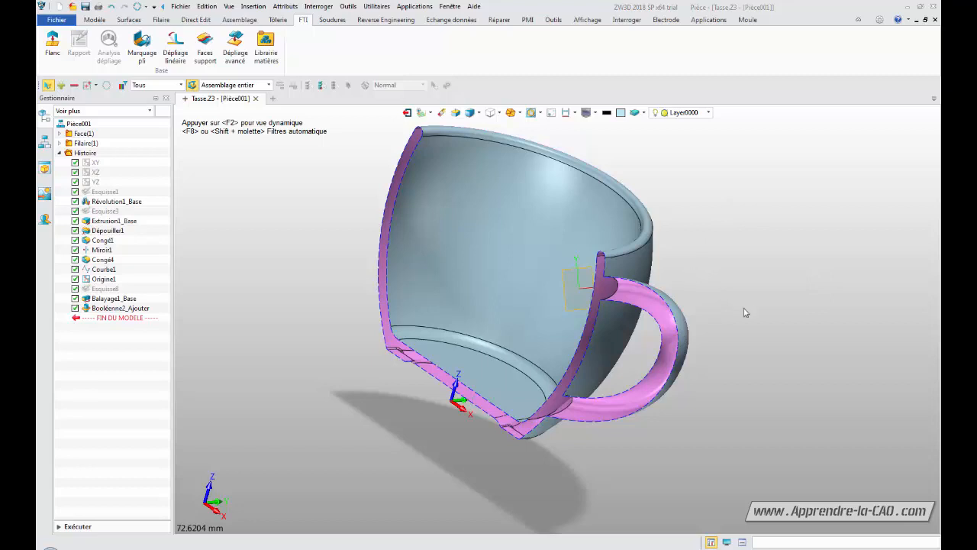
{"action": "mouse_move", "coordinate": [747, 312]}
{"action": "middle_mouse_down"}
{"action": "mouse_move", "coordinate": [671, 326]}
{"action": "mouse_move", "coordinate": [747, 301]}
{"action": "middle_mouse_up"}
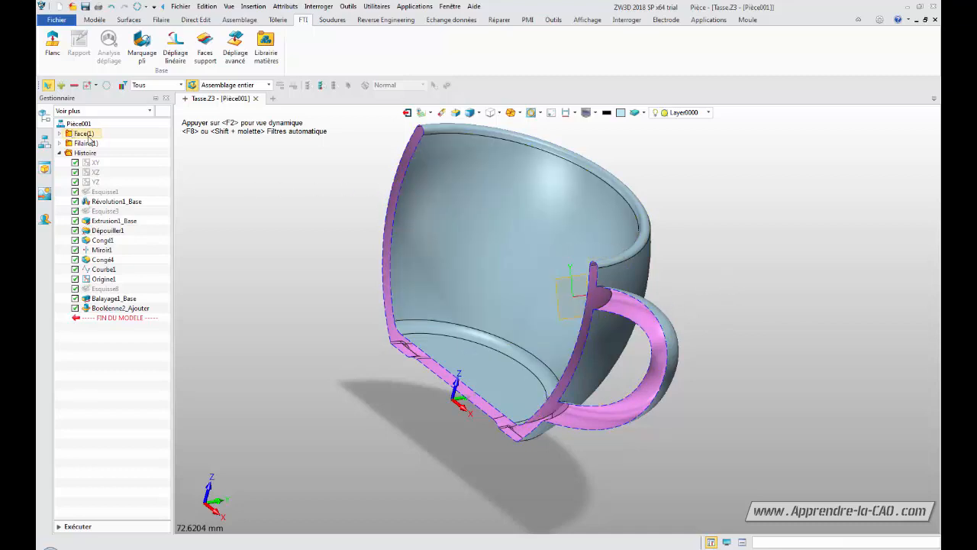
{"action": "left_click", "coordinate": [60, 133]}
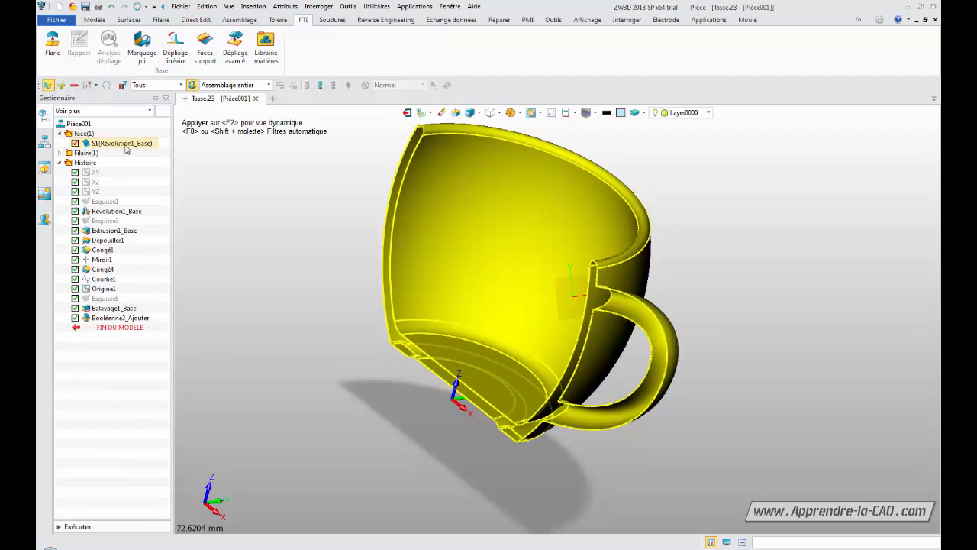
{"action": "left_click", "coordinate": [59, 152]}
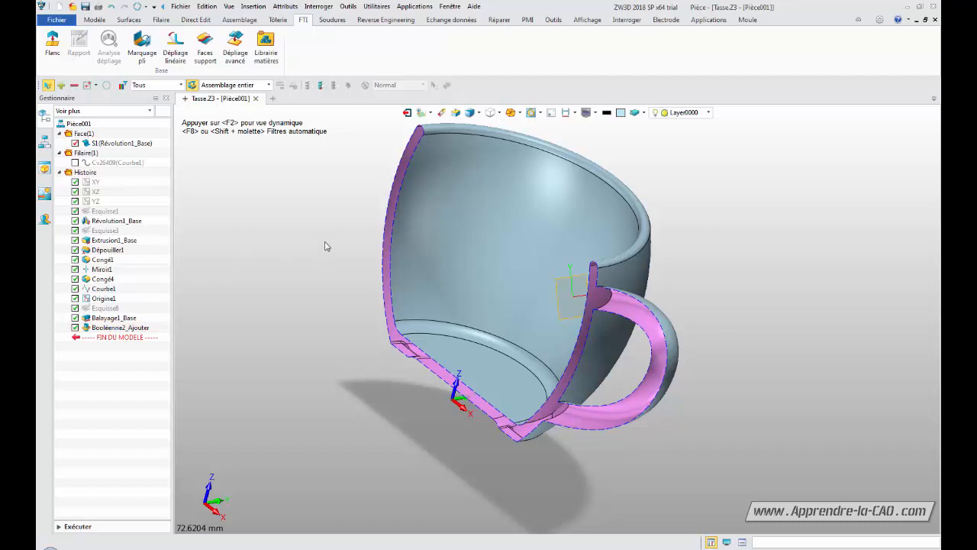
Start a curve offset on a face and select the edge where the handle's upper end meets the cup
{"action": "middle_click_drag", "start_coordinate": [755, 335], "coordinate": [626, 351]}
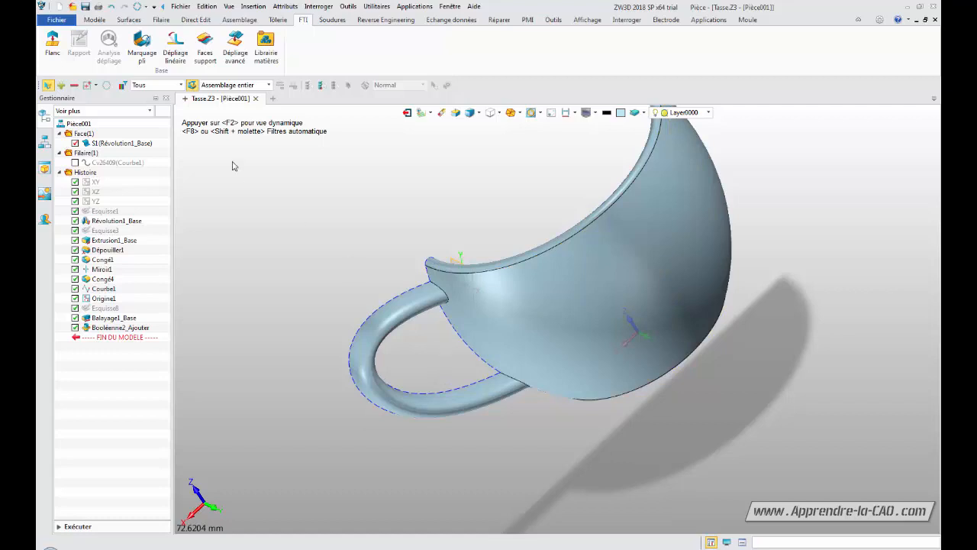
{"action": "left_click", "coordinate": [95, 22]}
{"action": "left_click", "coordinate": [129, 21]}
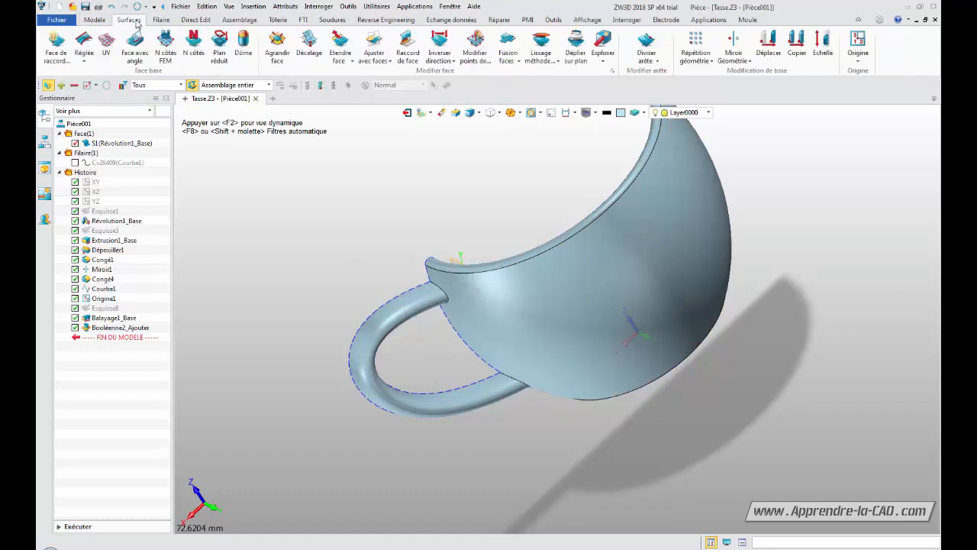
{"action": "left_click", "coordinate": [160, 19]}
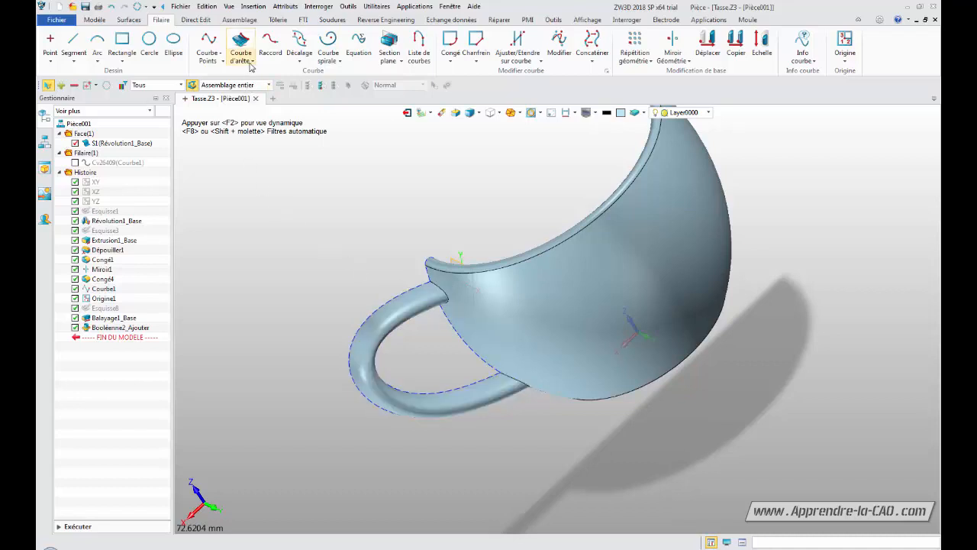
{"action": "left_click", "coordinate": [299, 42]}
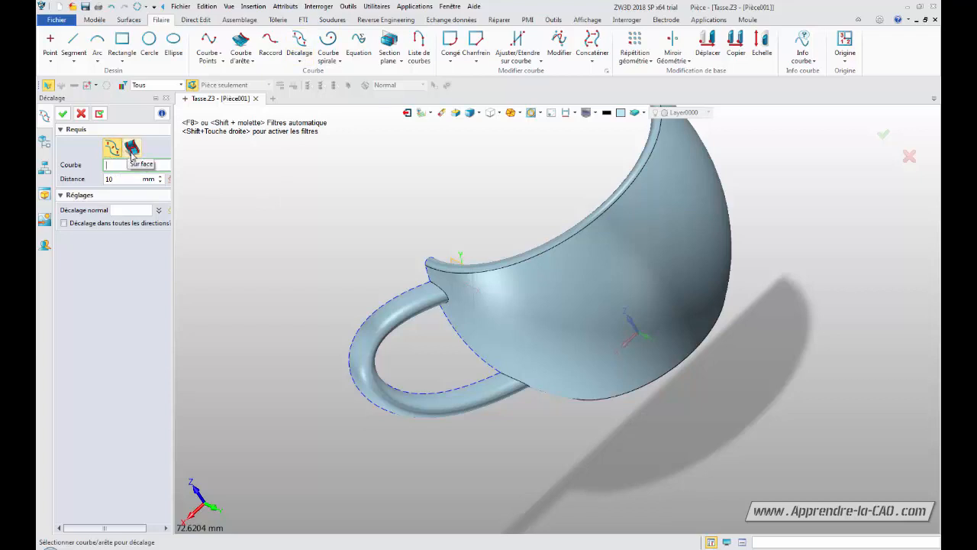
{"action": "left_click", "coordinate": [132, 147]}
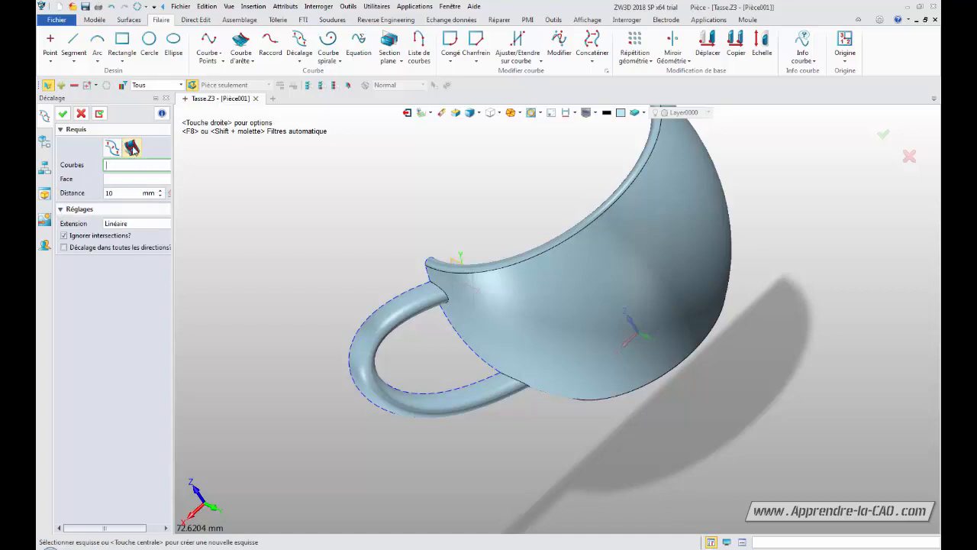
{"action": "left_click", "coordinate": [437, 287]}
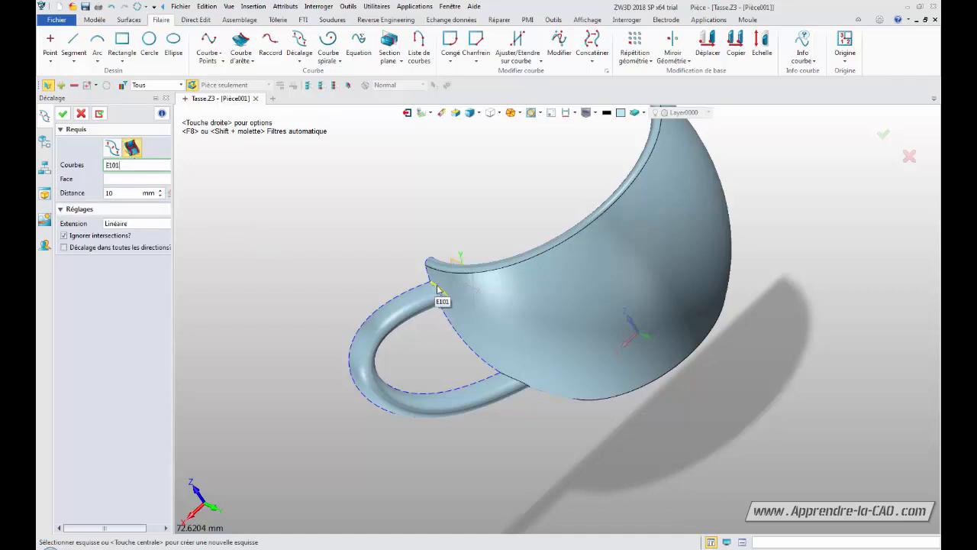
{"action": "middle_click", "coordinate": [435, 287]}
Set the handle face as the support face of the offset and reverse the distance to -10 mm
{"action": "left_click", "coordinate": [135, 181]}
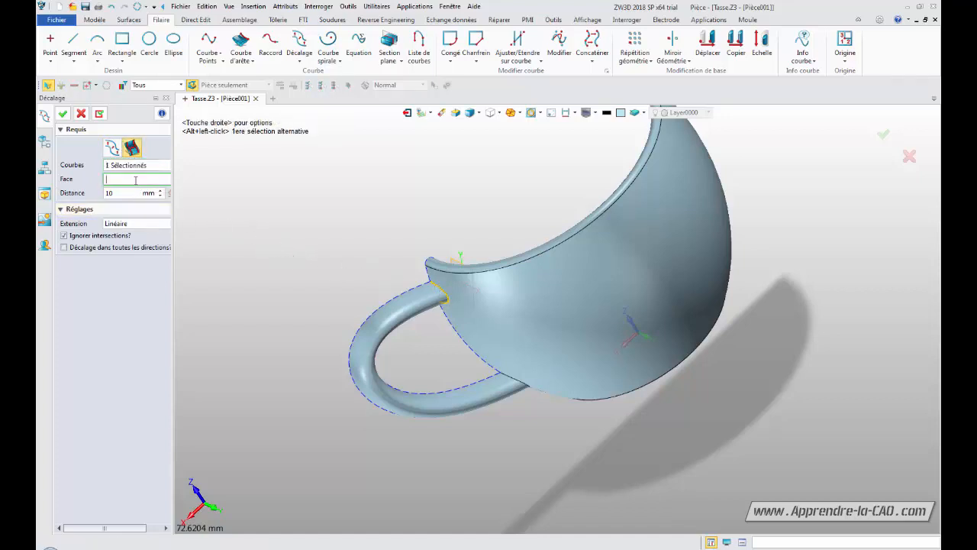
{"action": "left_click", "coordinate": [415, 308]}
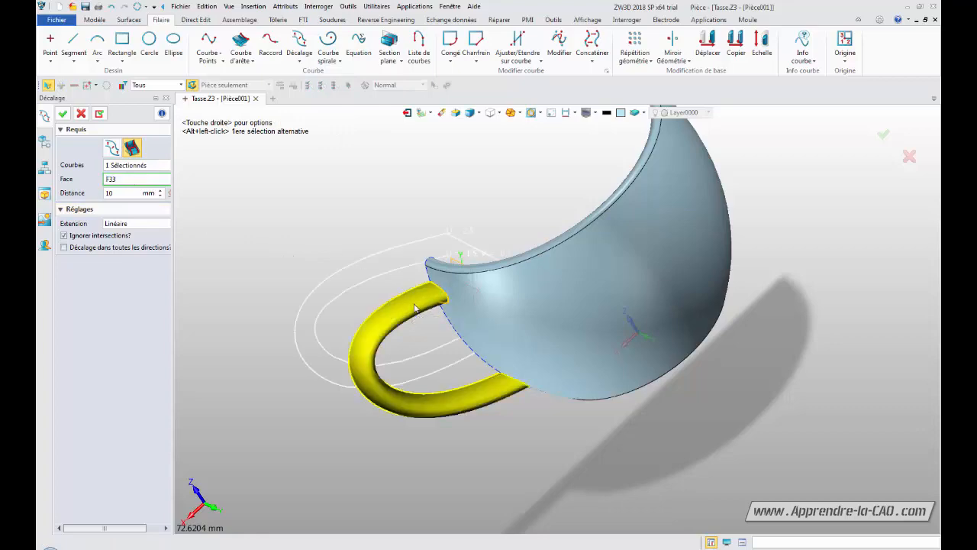
{"action": "right_click_drag", "start_coordinate": [353, 295], "coordinate": [605, 427]}
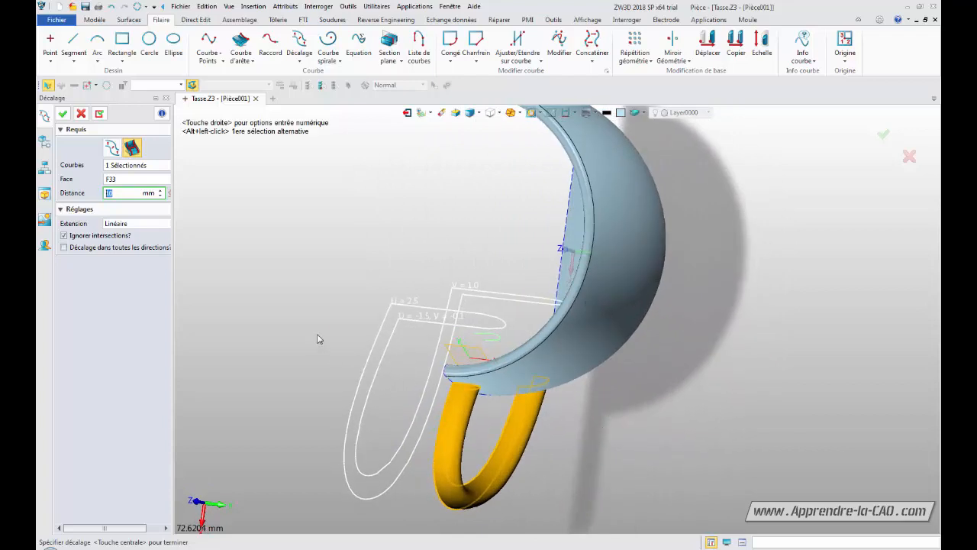
{"action": "right_click_drag", "start_coordinate": [318, 335], "coordinate": [324, 314]}
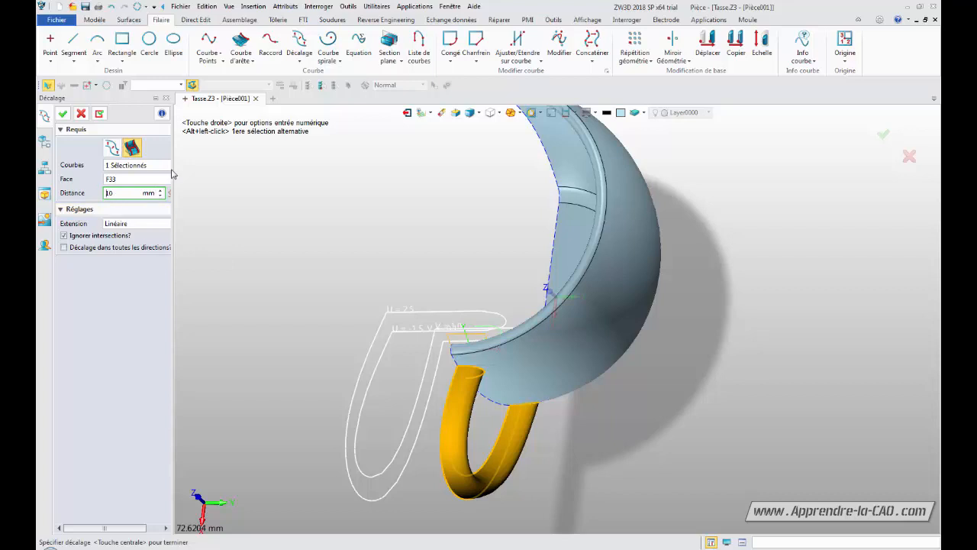
{"action": "left_click_drag", "start_coordinate": [173, 174], "coordinate": [197, 174]}
{"action": "left_click", "coordinate": [184, 195]}
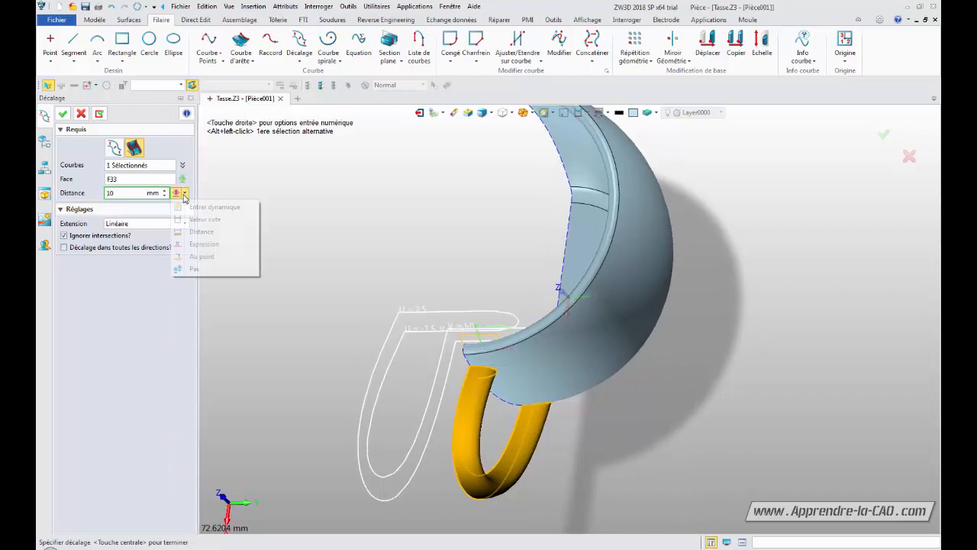
{"action": "left_click", "coordinate": [185, 195]}
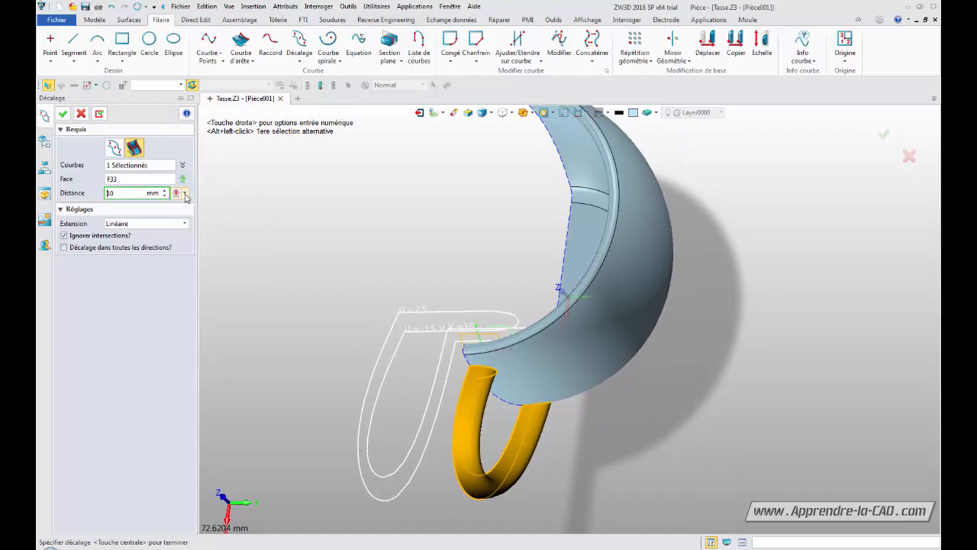
{"action": "left_click", "coordinate": [137, 181]}
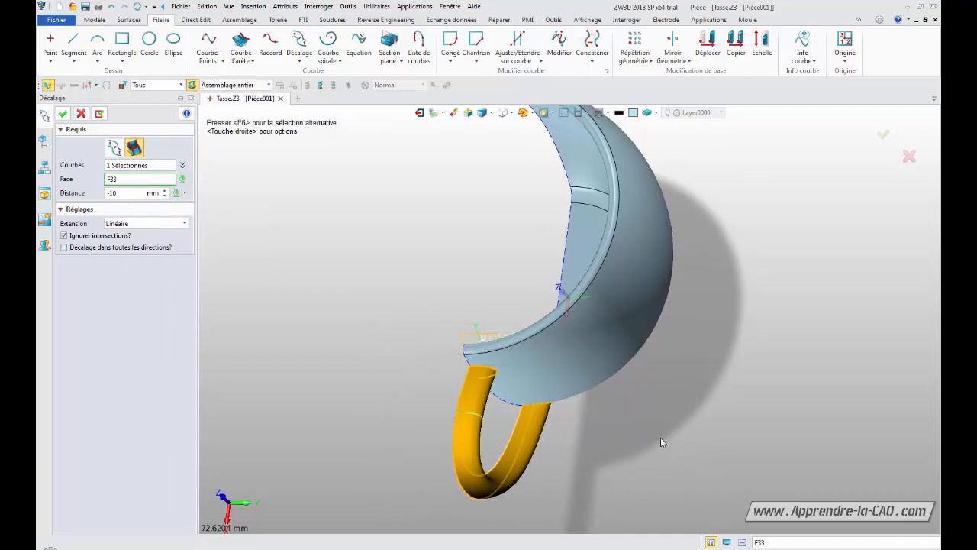
{"action": "middle_click_drag", "start_coordinate": [661, 439], "coordinate": [466, 436]}
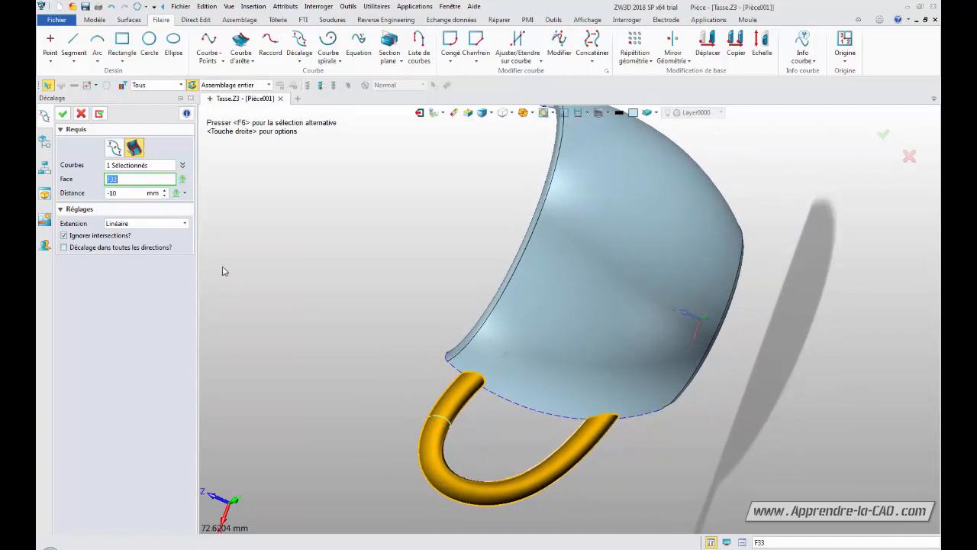
Set the offset distance to -6 mm and create the offset curve on the handle
{"action": "left_click", "coordinate": [165, 195]}
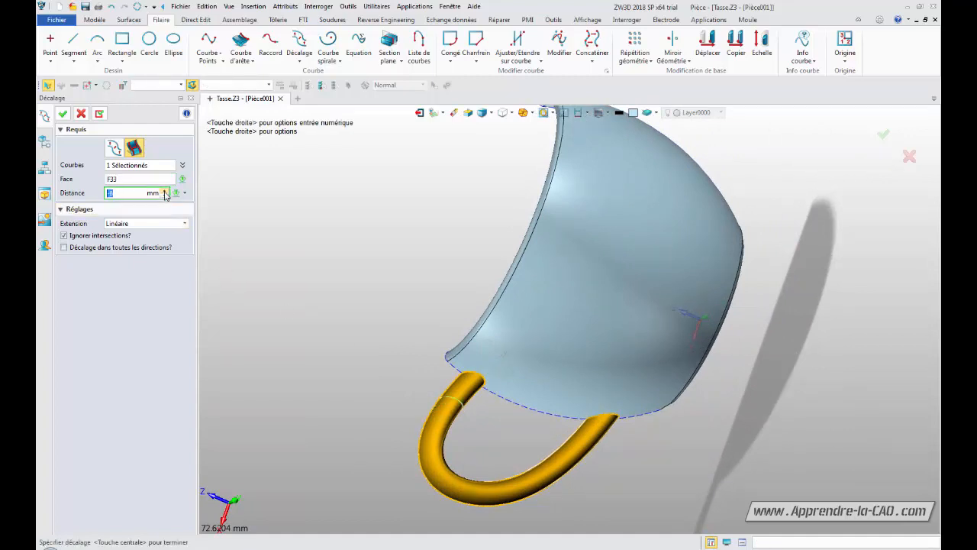
{"action": "right_click_drag", "start_coordinate": [652, 462], "coordinate": [664, 490]}
{"action": "right_click_drag", "start_coordinate": [355, 338], "coordinate": [454, 207]}
{"action": "middle_click_drag", "start_coordinate": [486, 215], "coordinate": [493, 201]}
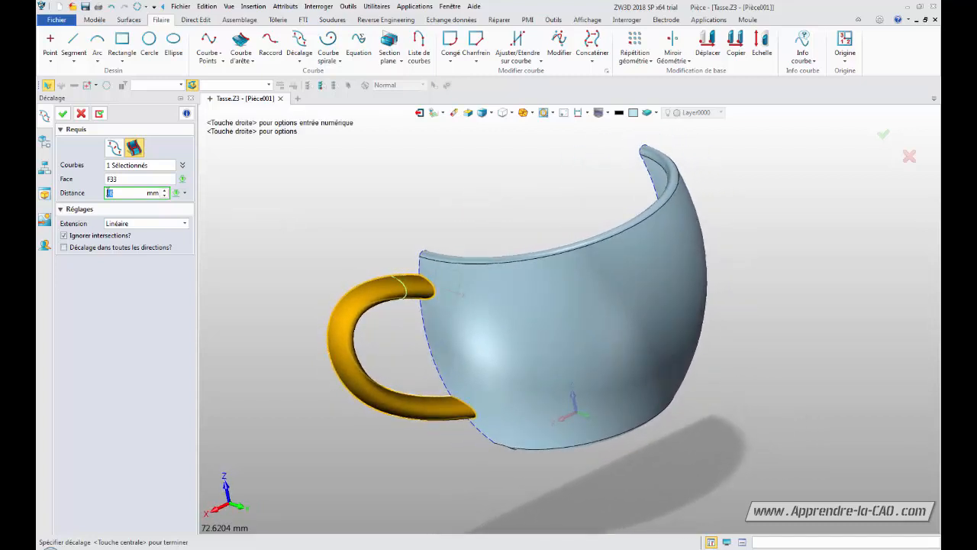
{"action": "left_click", "coordinate": [63, 114]}
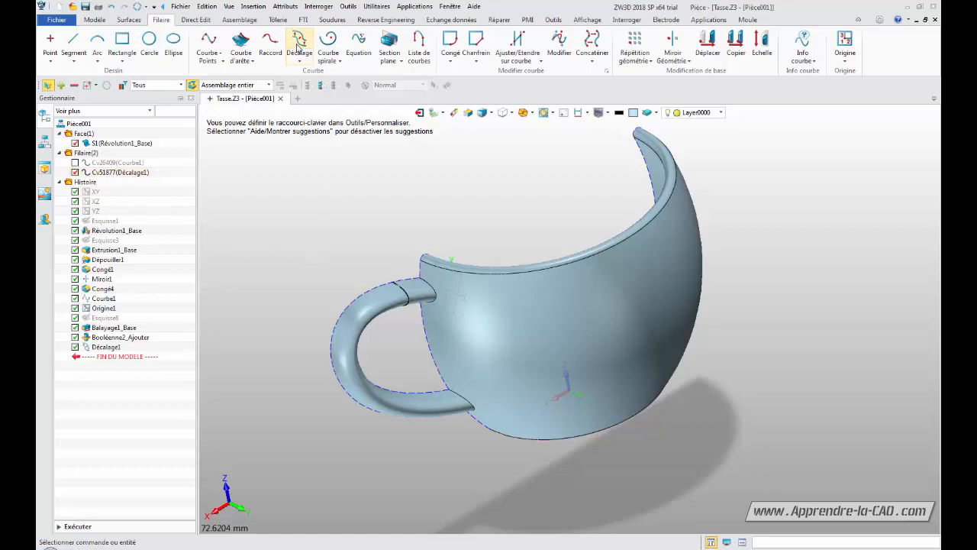
Start a second offset of the upper handle joint edge, using the cup's outer face as the support face
{"action": "left_click", "coordinate": [298, 47]}
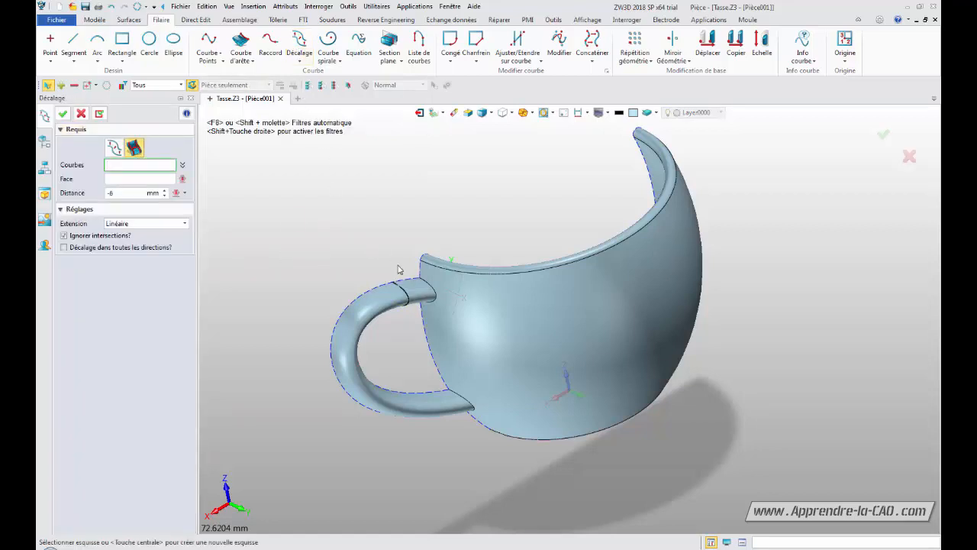
{"action": "left_click", "coordinate": [436, 291]}
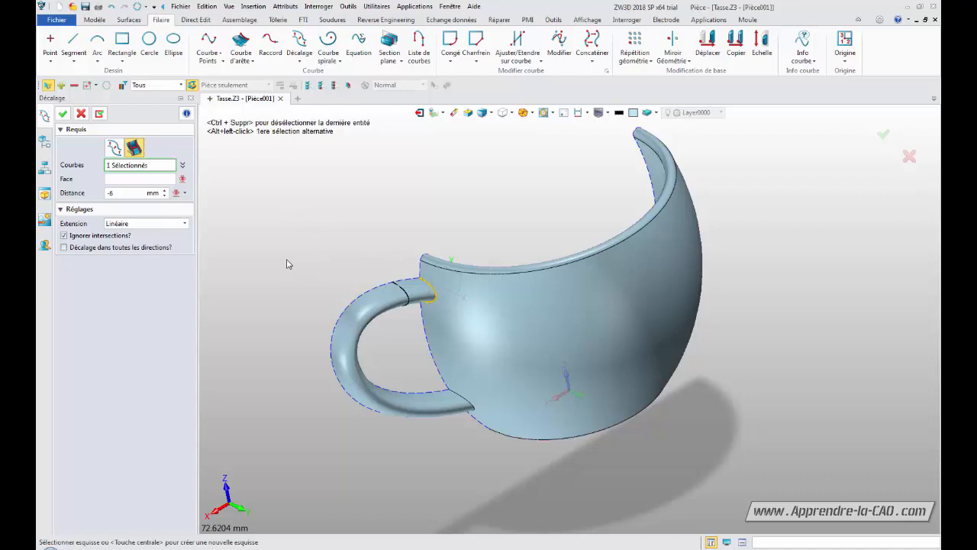
{"action": "left_click", "coordinate": [157, 181]}
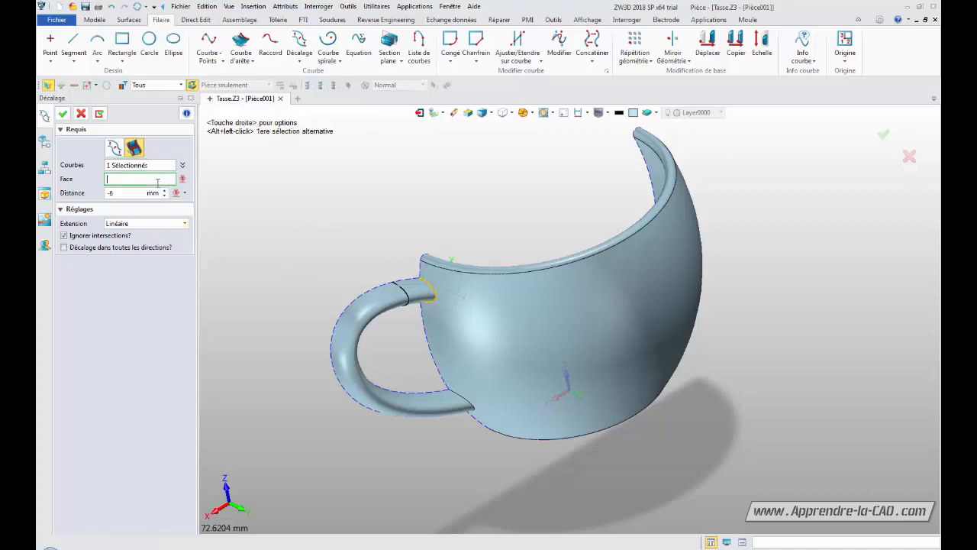
{"action": "left_click", "coordinate": [478, 346]}
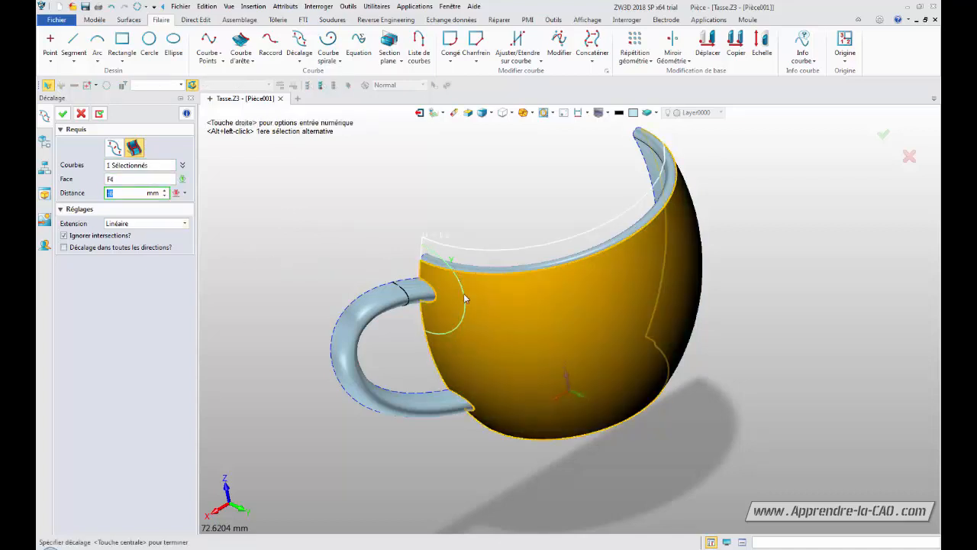
{"action": "mouse_move", "coordinate": [407, 354]}
{"action": "right_mouse_down"}
{"action": "mouse_move", "coordinate": [428, 355]}
{"action": "mouse_move", "coordinate": [414, 349]}
{"action": "right_mouse_up"}
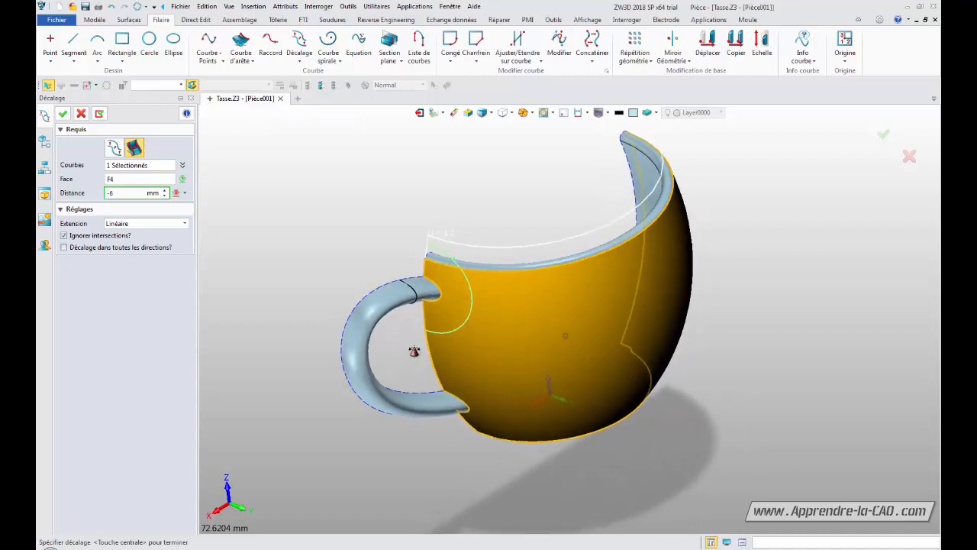
Set the distance of the offset on the cup's outer face to -3 mm
{"action": "left_click", "coordinate": [165, 197]}
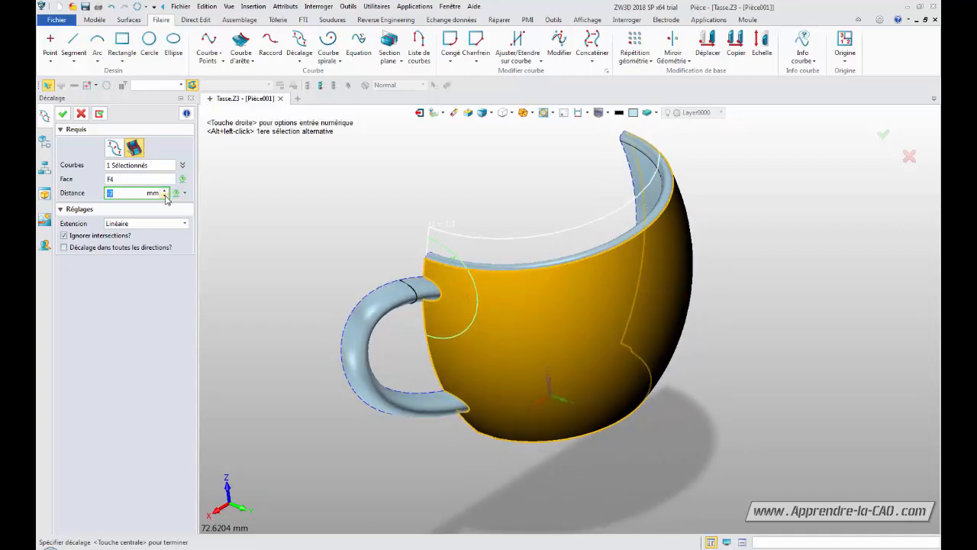
{"action": "left_click", "coordinate": [165, 193]}
{"action": "left_click", "coordinate": [165, 191]}
{"action": "left_click", "coordinate": [165, 191]}
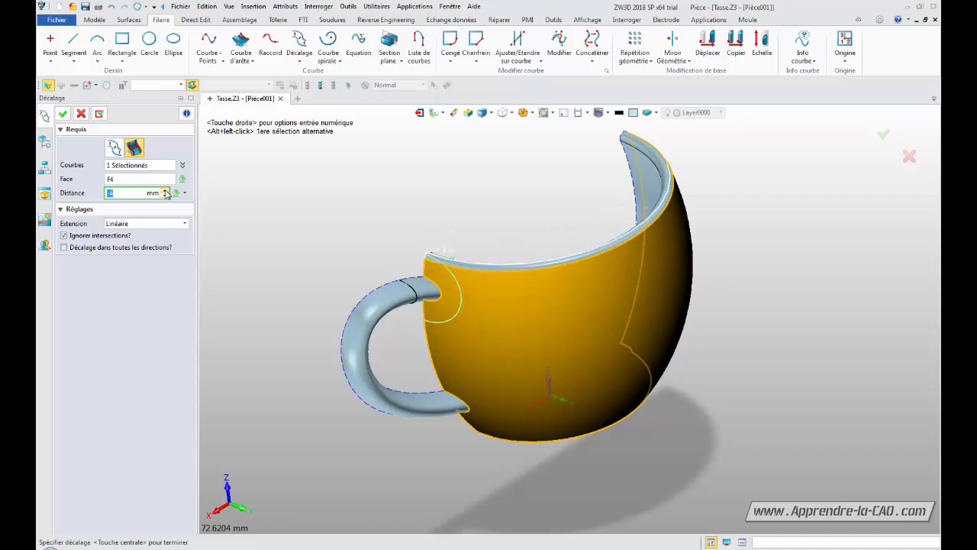
{"action": "left_click", "coordinate": [166, 191]}
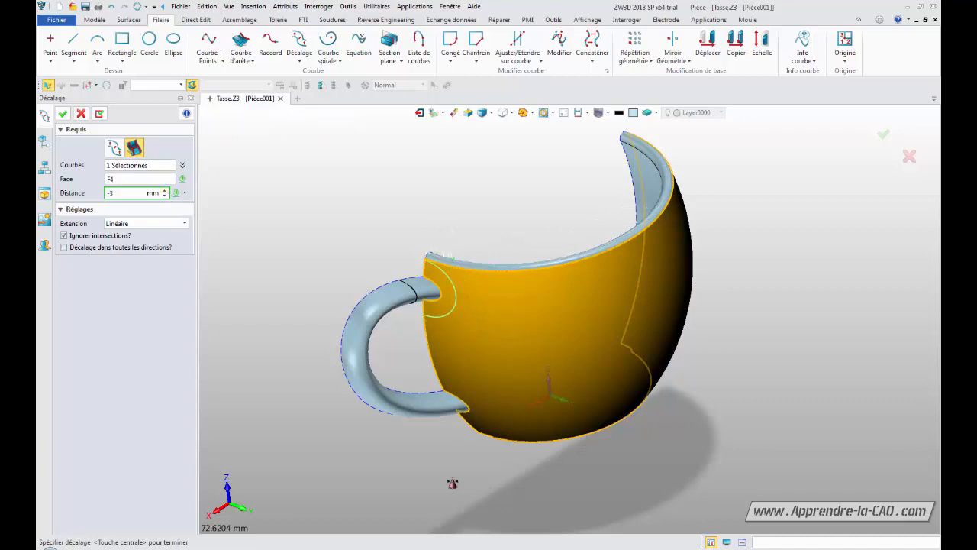
{"action": "right_click_drag", "start_coordinate": [496, 454], "coordinate": [471, 480]}
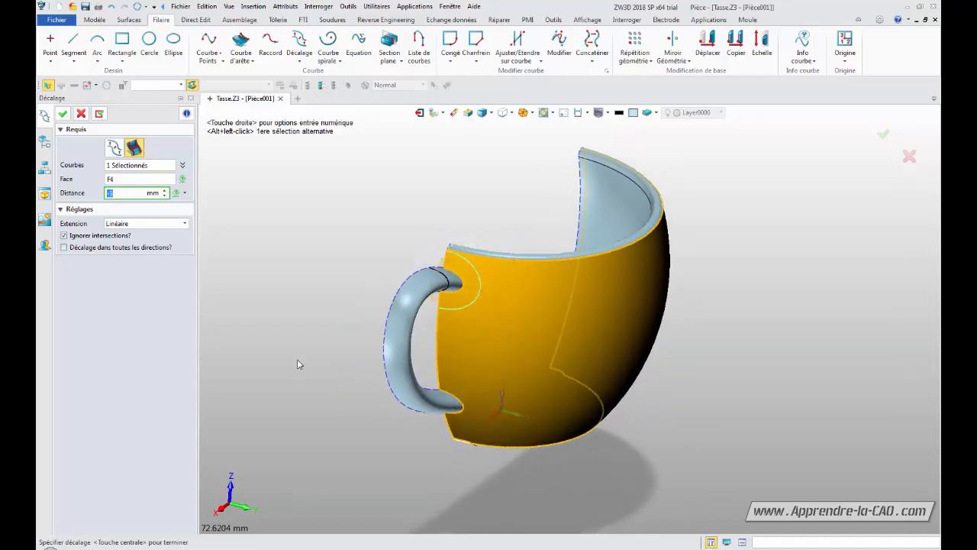
{"action": "right_click_drag", "start_coordinate": [297, 360], "coordinate": [279, 359]}
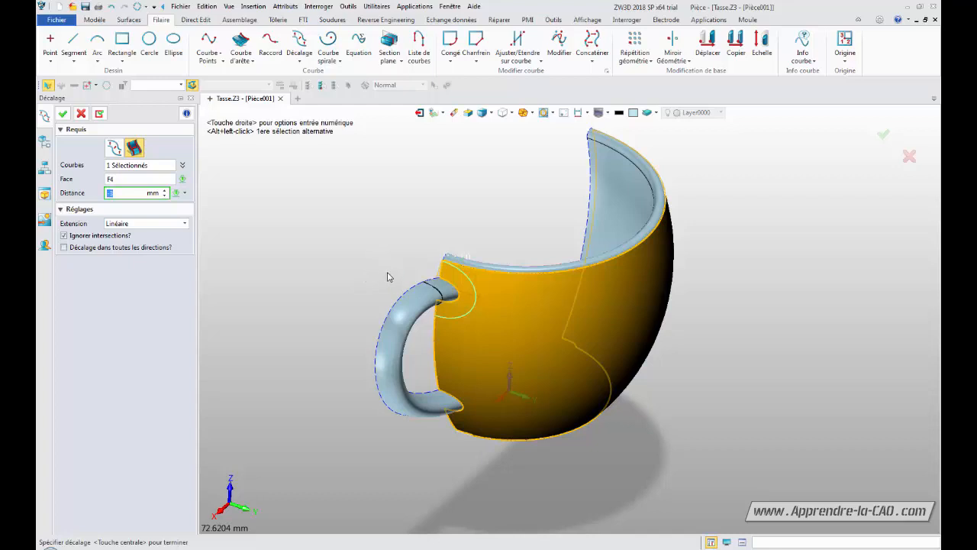
{"action": "scroll", "coordinate": [386, 282], "scroll_direction": "up", "scroll_amount": 5}
{"action": "type", "text": "-3"}
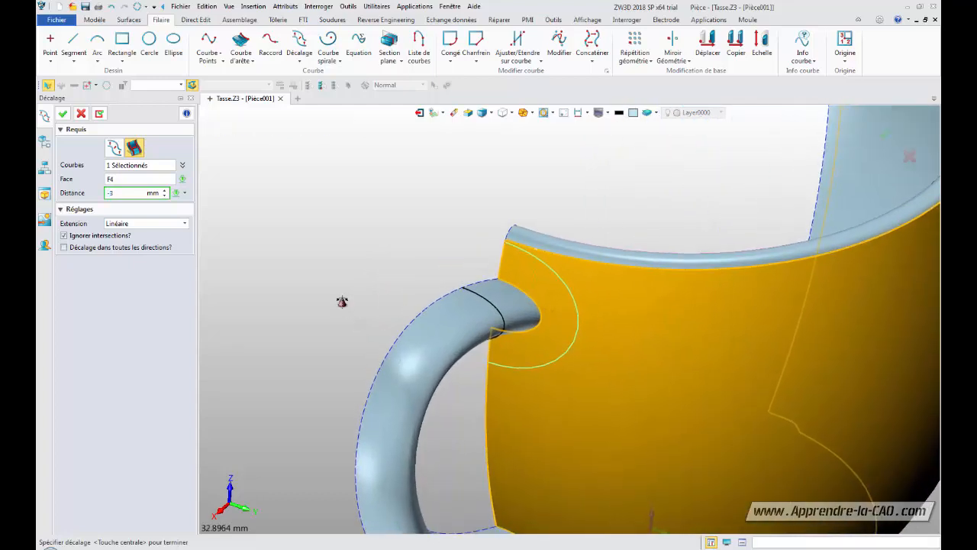
{"action": "middle_click_drag", "start_coordinate": [342, 301], "coordinate": [342, 275]}
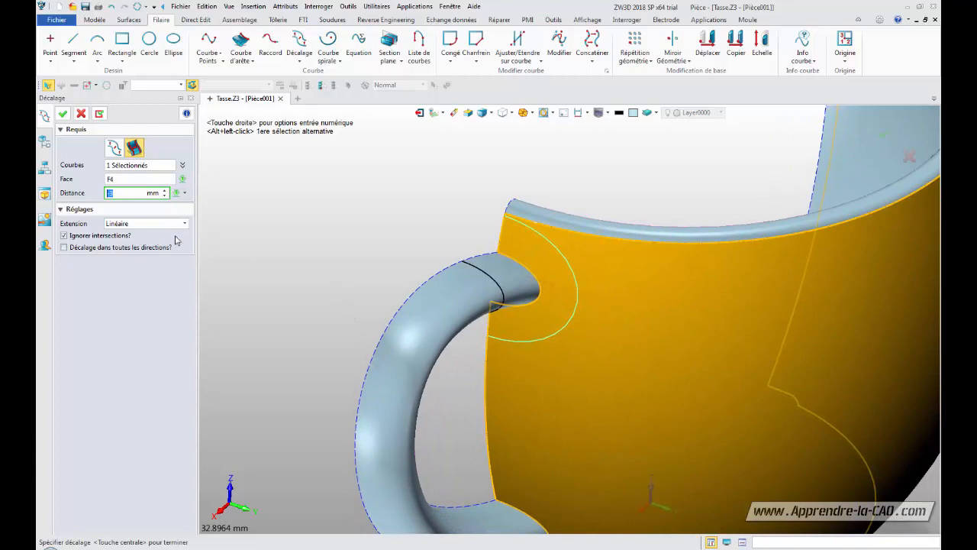
Define the offset distance up to the corner point of the cup's outer face at the rim and create the curve
{"action": "right_click", "coordinate": [130, 194]}
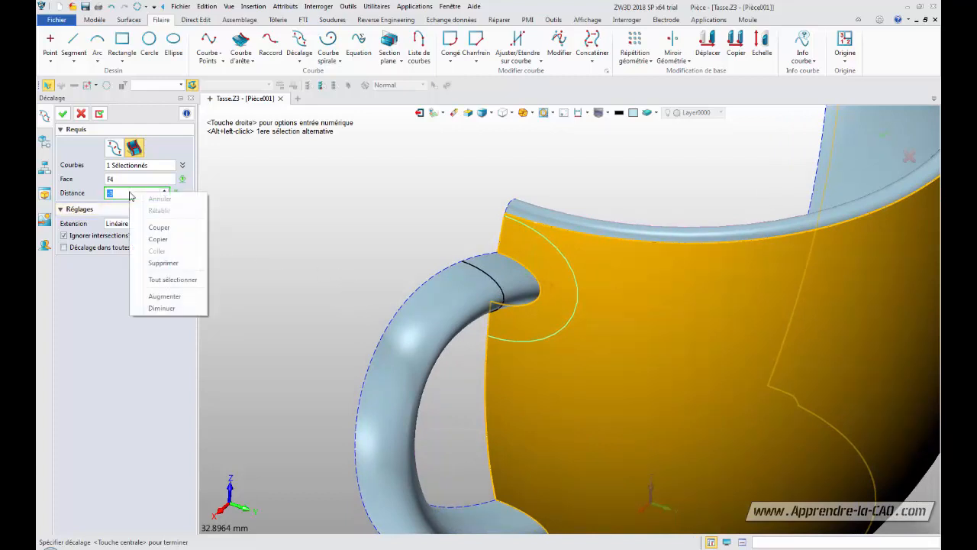
{"action": "left_click", "coordinate": [283, 207]}
{"action": "left_click", "coordinate": [185, 196]}
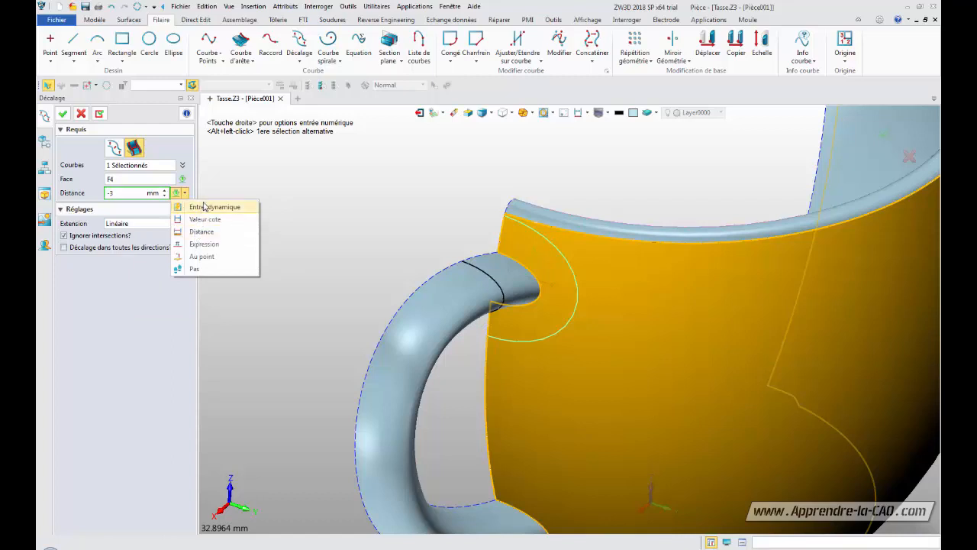
{"action": "left_click", "coordinate": [203, 257]}
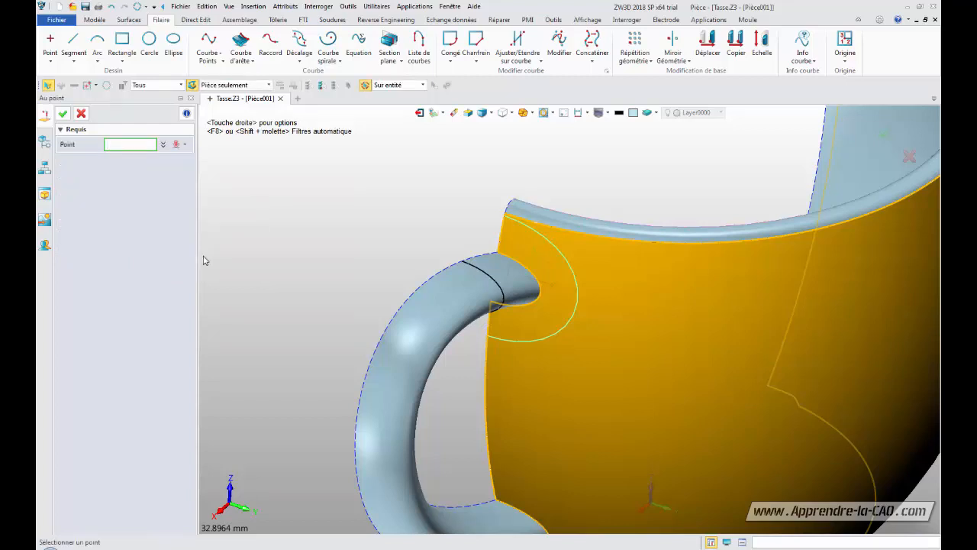
{"action": "left_click", "coordinate": [506, 217]}
{"action": "middle_click", "coordinate": [506, 217]}
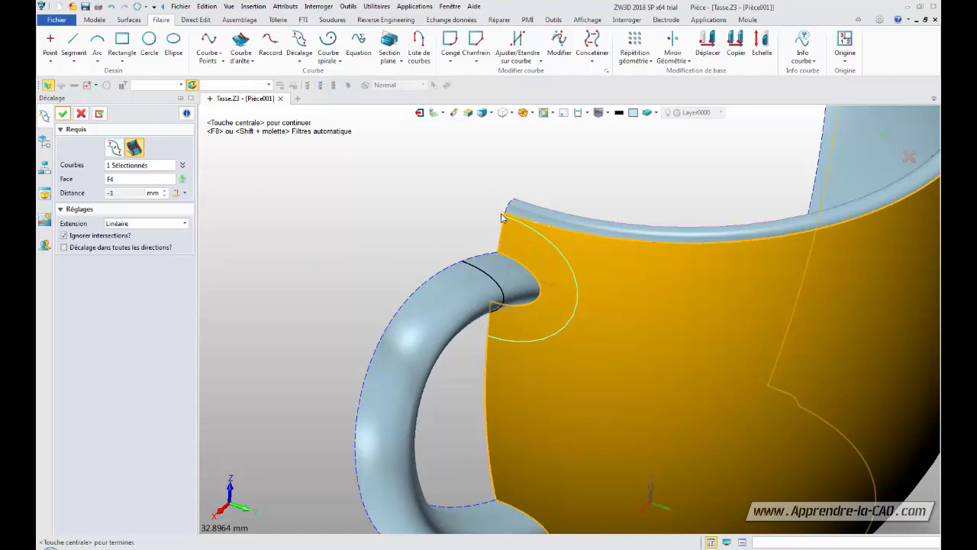
{"action": "mouse_move", "coordinate": [438, 248]}
{"action": "middle_mouse_down"}
{"action": "mouse_move", "coordinate": [427, 255]}
{"action": "mouse_move", "coordinate": [447, 279]}
{"action": "mouse_move", "coordinate": [420, 254]}
{"action": "mouse_move", "coordinate": [422, 243]}
{"action": "middle_mouse_up"}
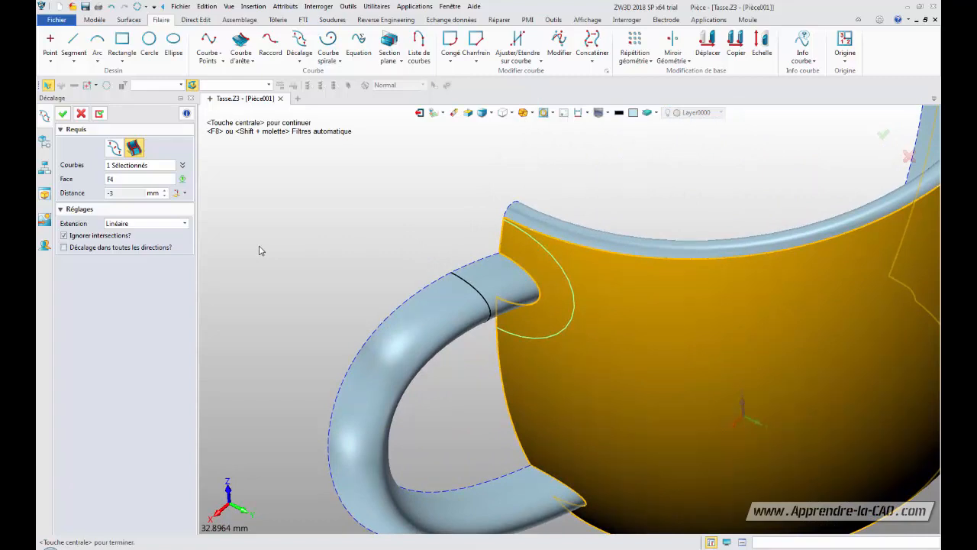
{"action": "left_click", "coordinate": [64, 114]}
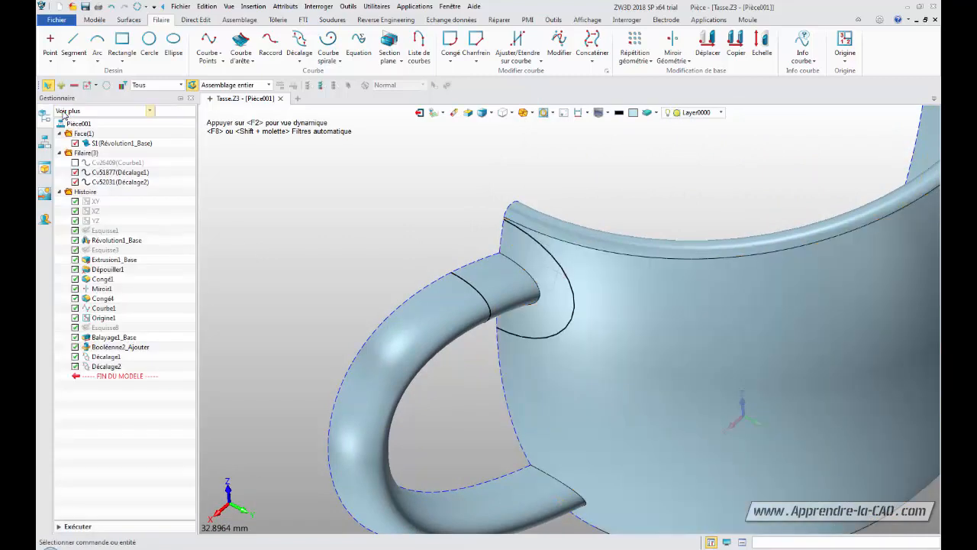
Reopen the offset curve on the cup's outer face and examine the coordinates of the point that defines its distance
{"action": "right_click", "coordinate": [103, 368]}
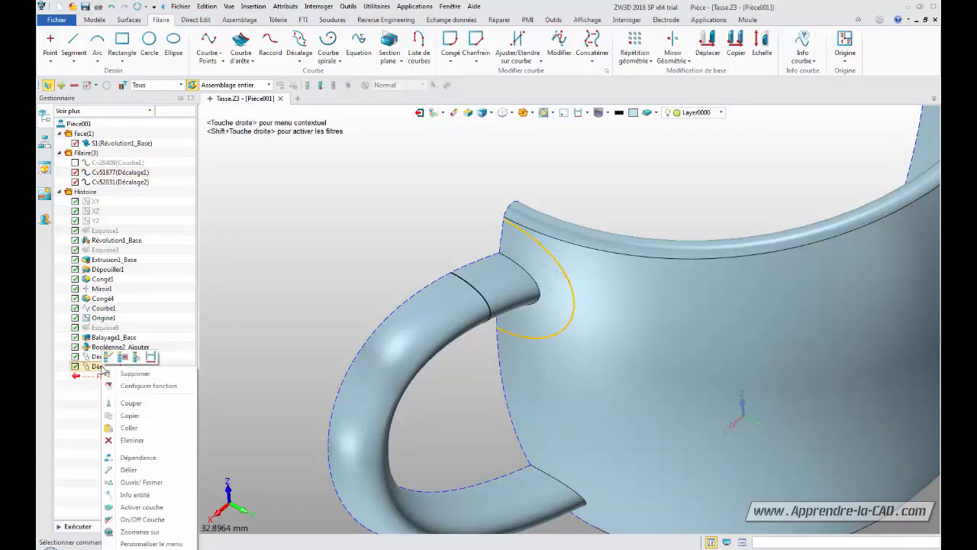
{"action": "left_click", "coordinate": [108, 375]}
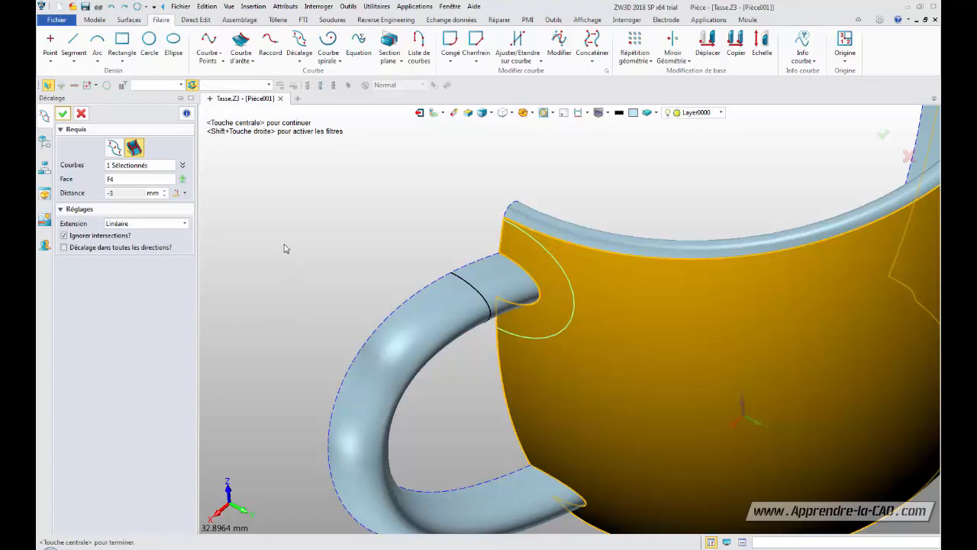
{"action": "left_click", "coordinate": [184, 193]}
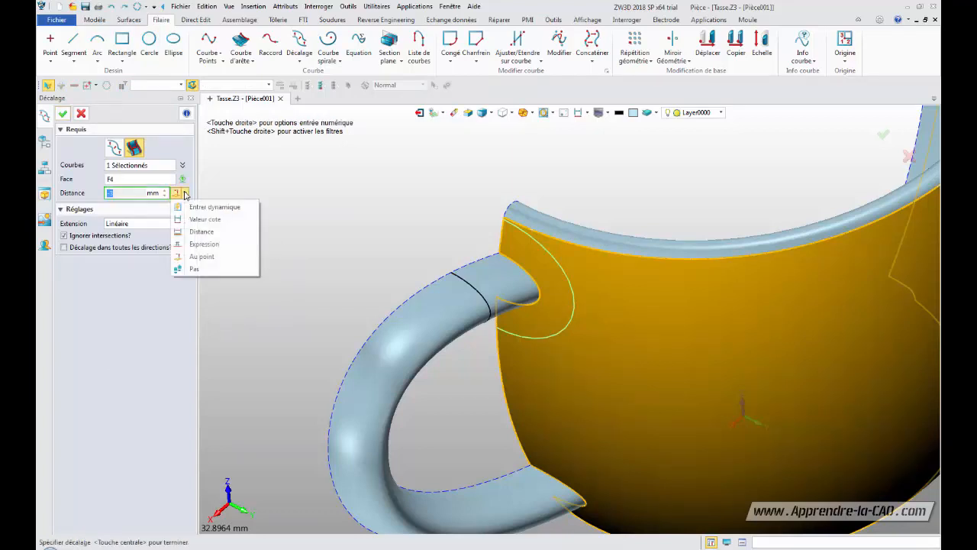
{"action": "left_click", "coordinate": [230, 186]}
{"action": "left_click", "coordinate": [176, 195]}
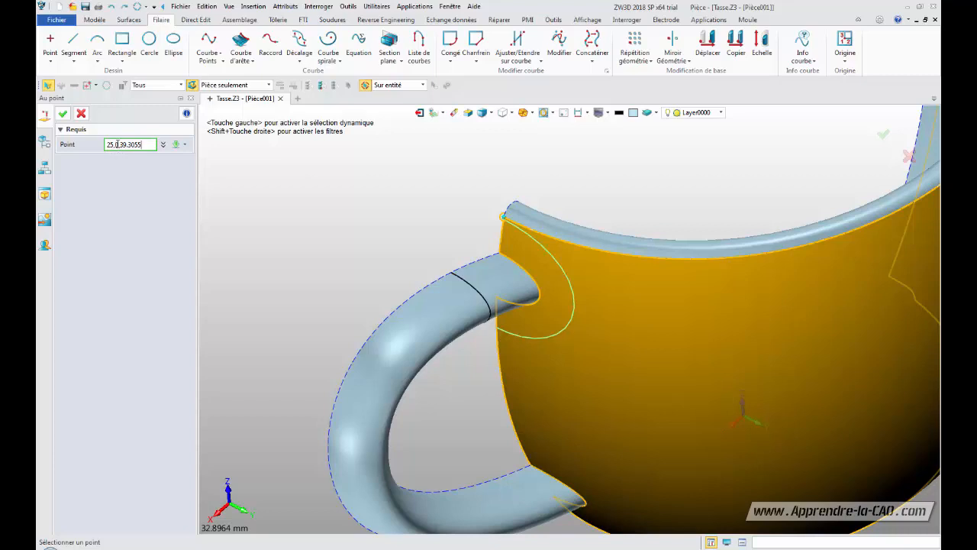
{"action": "left_click", "coordinate": [163, 145]}
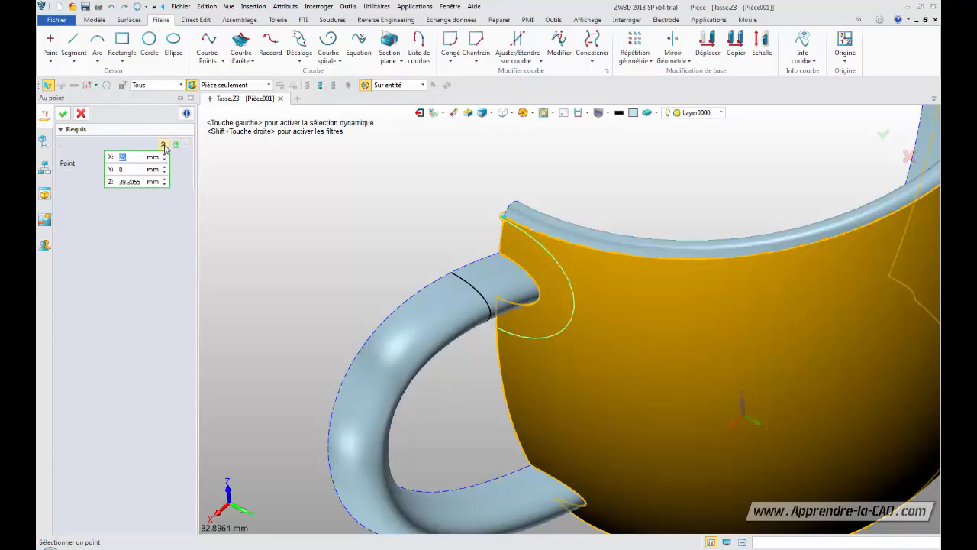
{"action": "left_click", "coordinate": [184, 145]}
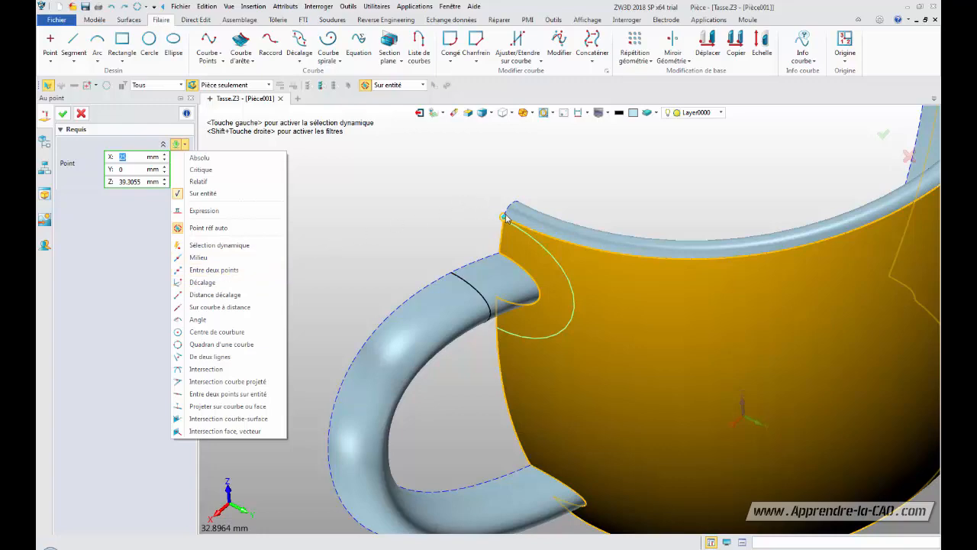
{"action": "mouse_move", "coordinate": [449, 231]}
{"action": "right_mouse_down"}
{"action": "mouse_move", "coordinate": [471, 235]}
{"action": "mouse_move", "coordinate": [444, 214]}
{"action": "mouse_move", "coordinate": [447, 226]}
{"action": "right_mouse_up"}
{"action": "scroll", "coordinate": [446, 224], "scroll_direction": "up", "scroll_amount": 5}
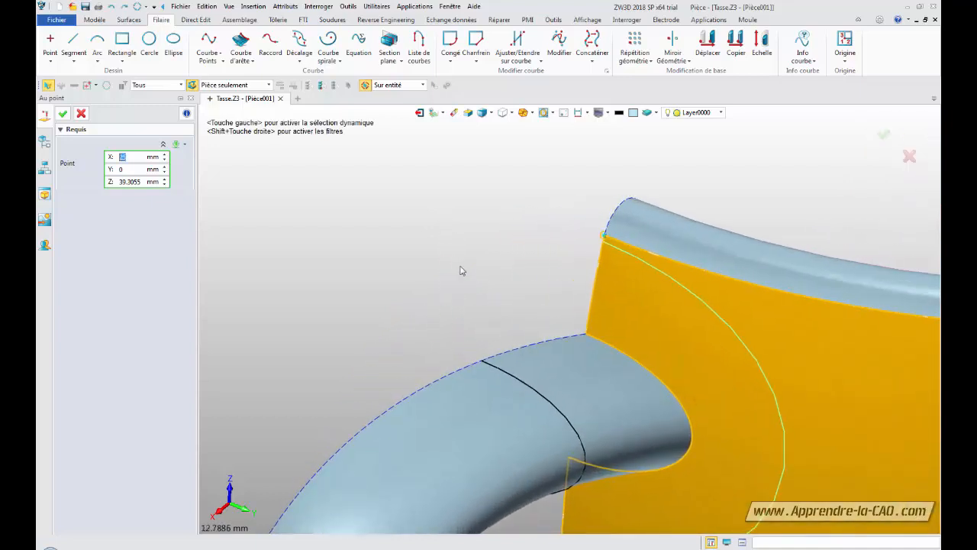
{"action": "right_click_drag", "start_coordinate": [494, 290], "coordinate": [391, 232]}
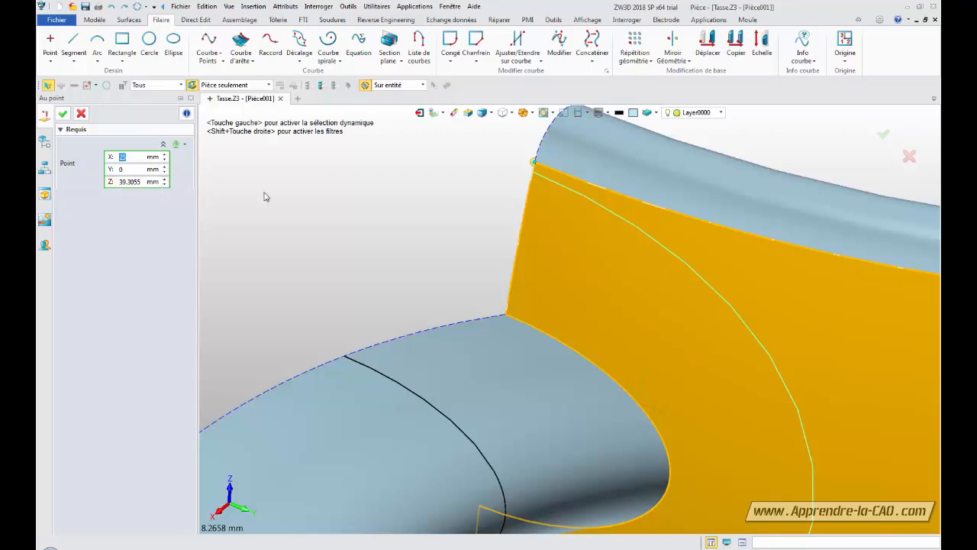
{"action": "left_click", "coordinate": [165, 184]}
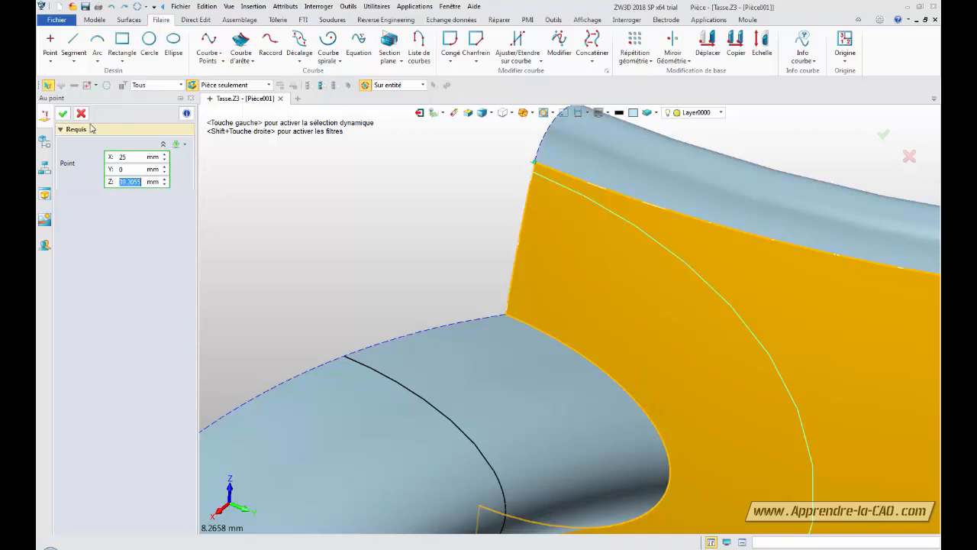
{"action": "left_click", "coordinate": [63, 114]}
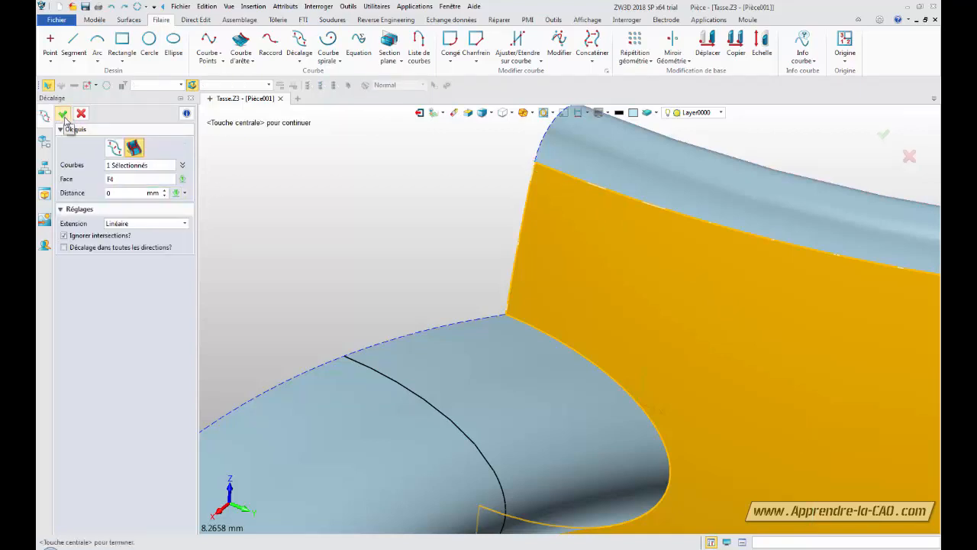
Try to redefine the offset distance up to the corner point of the cup's outer face at the rim
{"action": "left_click", "coordinate": [185, 194]}
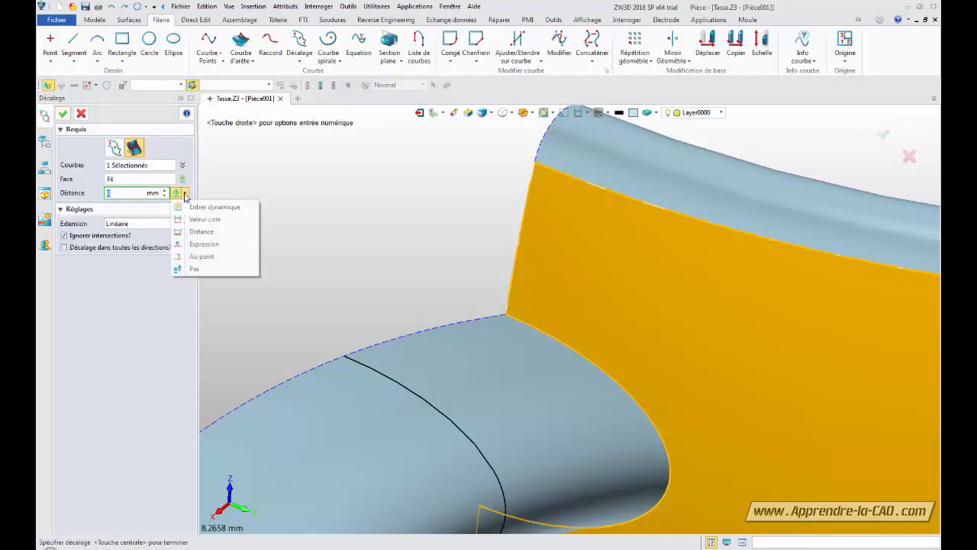
{"action": "left_click", "coordinate": [203, 256]}
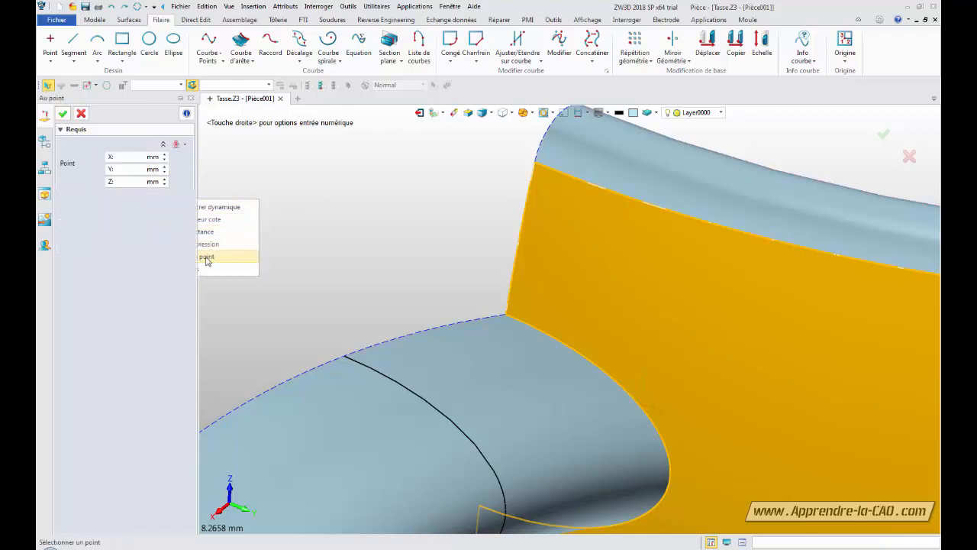
{"action": "left_click", "coordinate": [534, 163]}
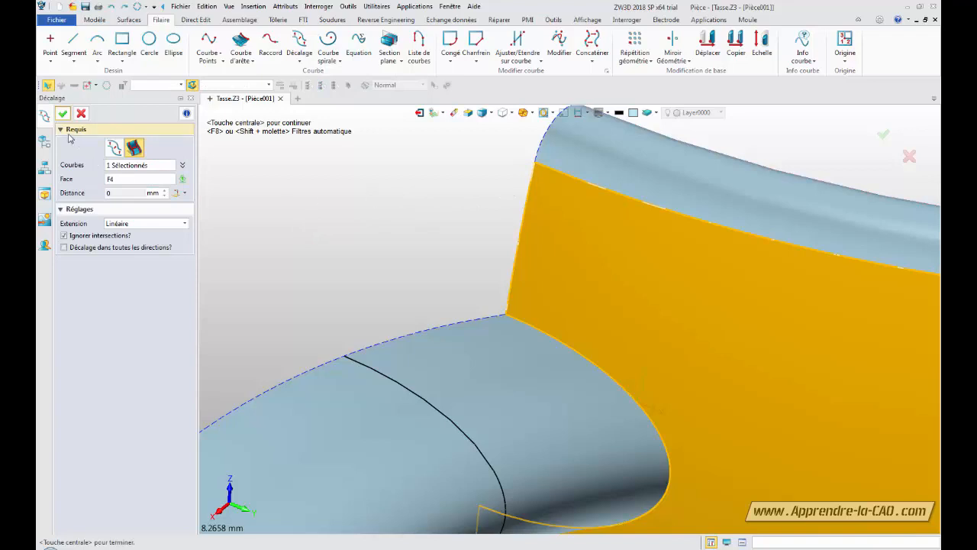
{"action": "left_click", "coordinate": [163, 194]}
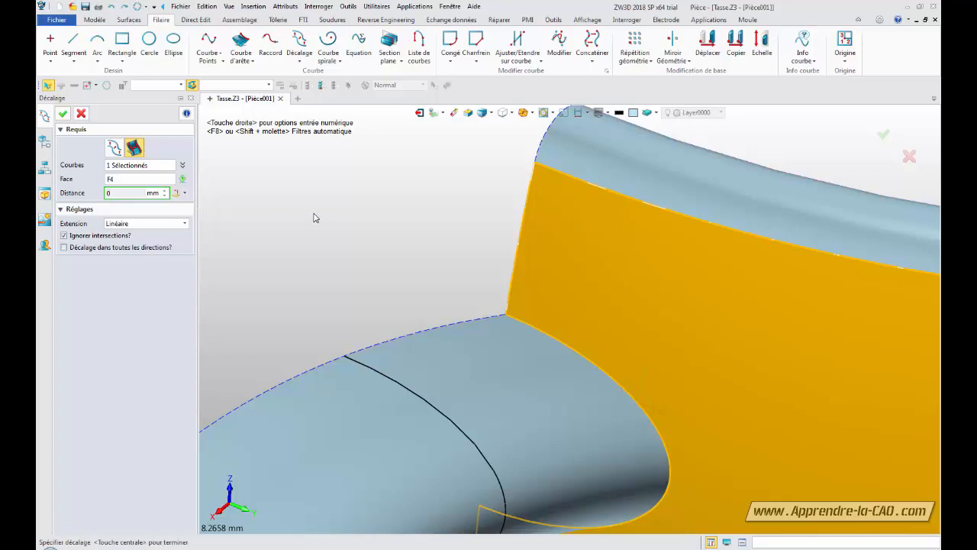
{"action": "middle_click_drag", "start_coordinate": [316, 216], "coordinate": [315, 162]}
{"action": "mouse_move", "coordinate": [315, 162]}
{"action": "right_mouse_down"}
{"action": "mouse_move", "coordinate": [316, 192]}
{"action": "mouse_move", "coordinate": [315, 175]}
{"action": "right_mouse_up"}
{"action": "left_click", "coordinate": [81, 115]}
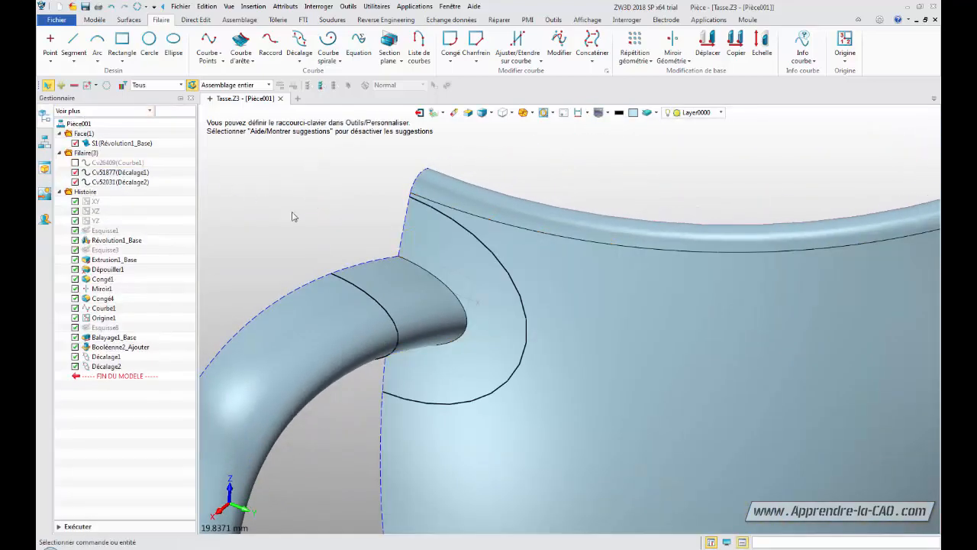
Trim the cup's outer face with its offset curve, keeping the main part of the face outside the curve
{"action": "left_click", "coordinate": [97, 370]}
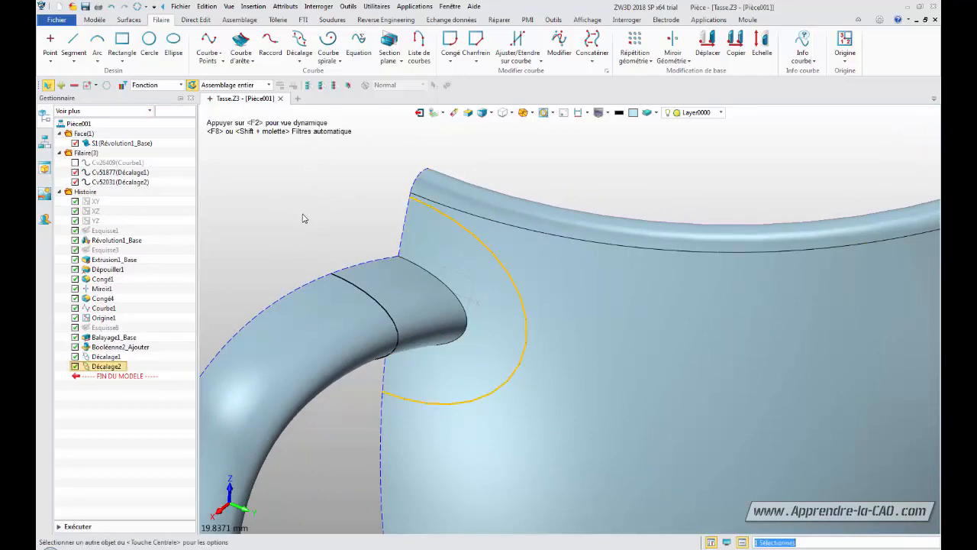
{"action": "mouse_move", "coordinate": [304, 215]}
{"action": "right_mouse_down"}
{"action": "mouse_move", "coordinate": [298, 200]}
{"action": "mouse_move", "coordinate": [318, 199]}
{"action": "mouse_move", "coordinate": [283, 212]}
{"action": "mouse_move", "coordinate": [264, 194]}
{"action": "mouse_move", "coordinate": [279, 168]}
{"action": "mouse_move", "coordinate": [298, 211]}
{"action": "mouse_move", "coordinate": [301, 196]}
{"action": "mouse_move", "coordinate": [353, 209]}
{"action": "mouse_move", "coordinate": [295, 214]}
{"action": "right_mouse_up"}
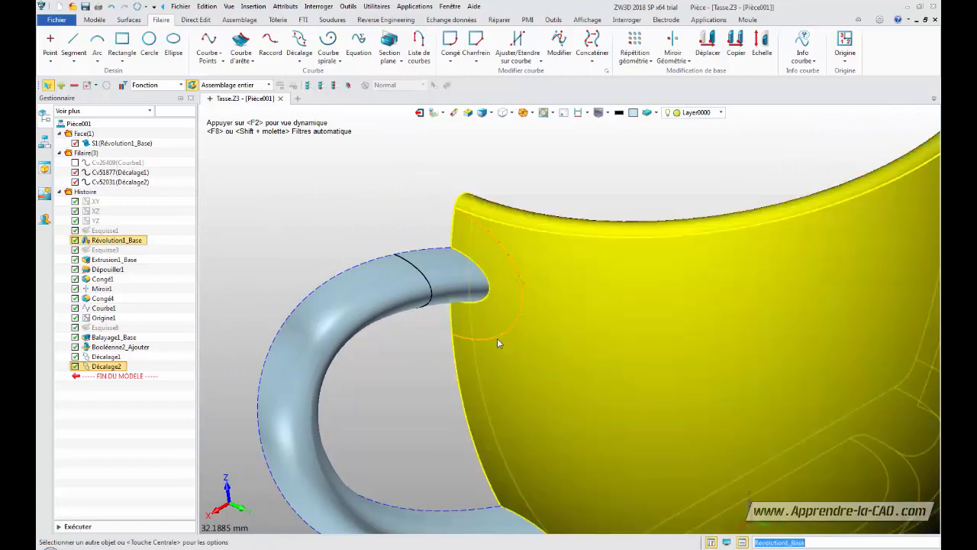
{"action": "left_click", "coordinate": [129, 21]}
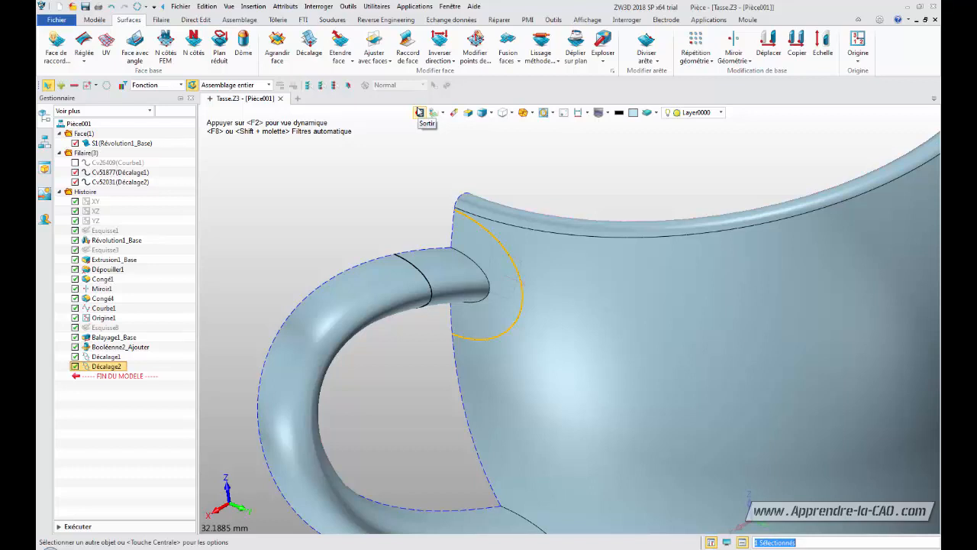
{"action": "left_click", "coordinate": [390, 61]}
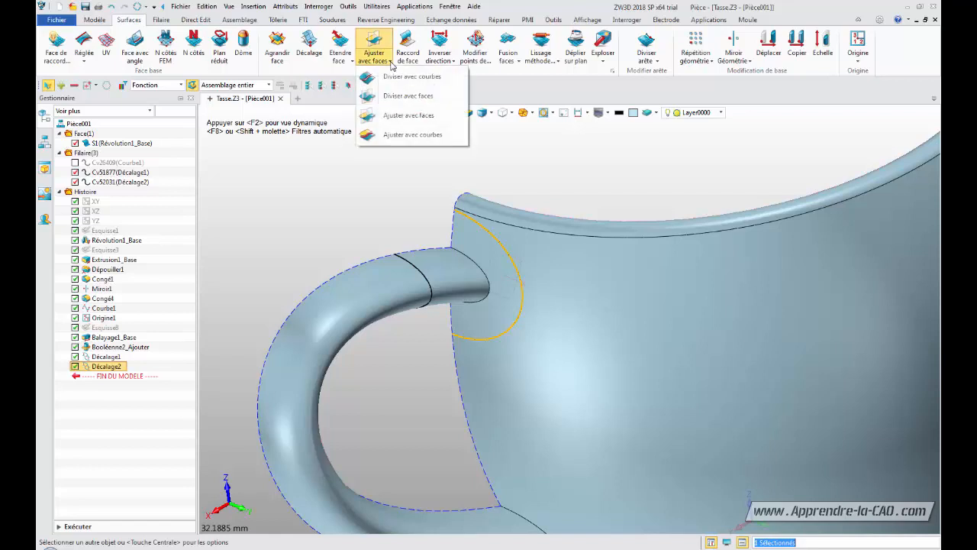
{"action": "left_click", "coordinate": [411, 135]}
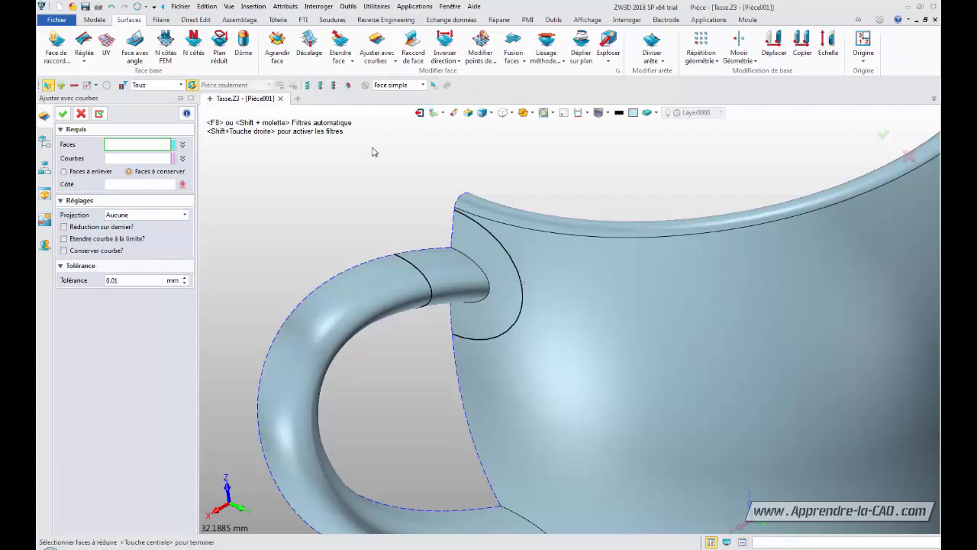
{"action": "left_click", "coordinate": [605, 291]}
{"action": "left_click", "coordinate": [573, 310]}
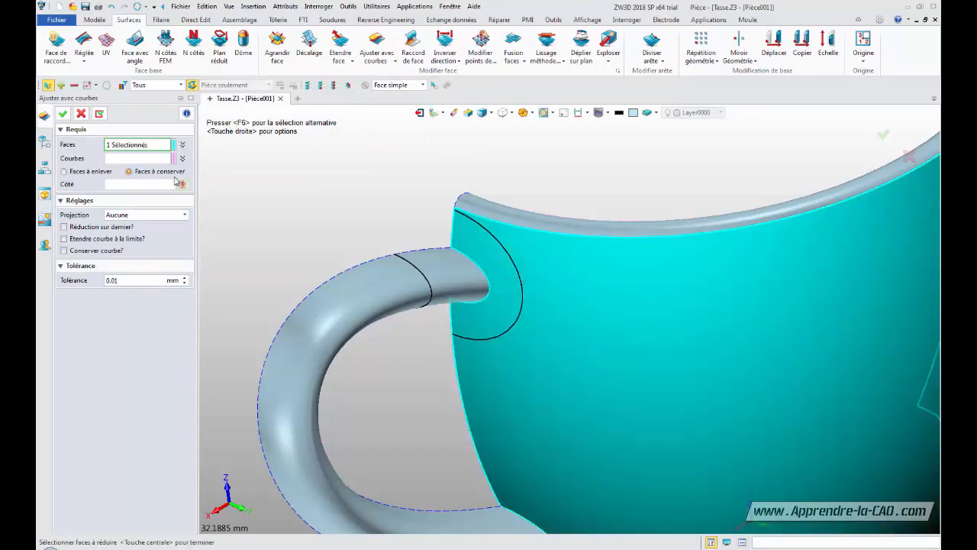
{"action": "left_click", "coordinate": [151, 160]}
{"action": "left_click", "coordinate": [514, 268]}
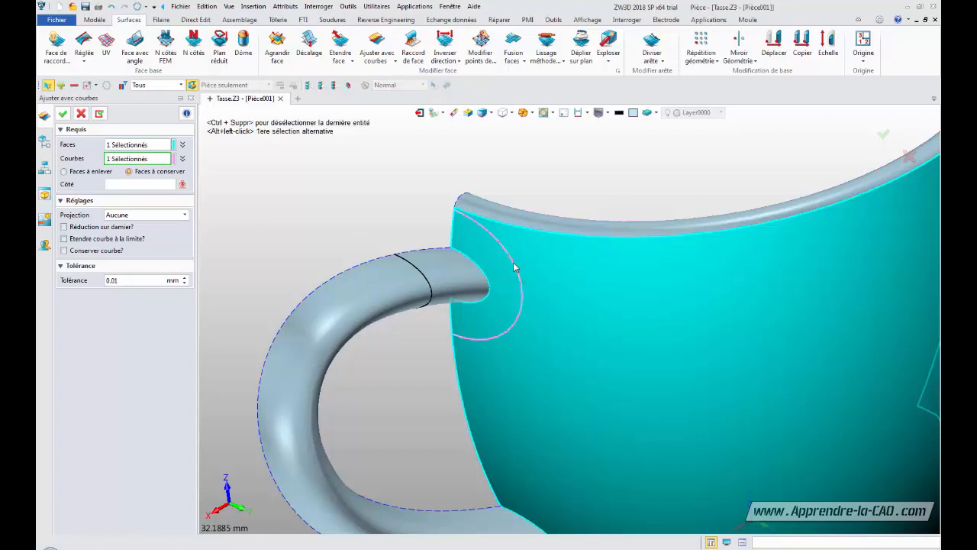
{"action": "left_click", "coordinate": [129, 184]}
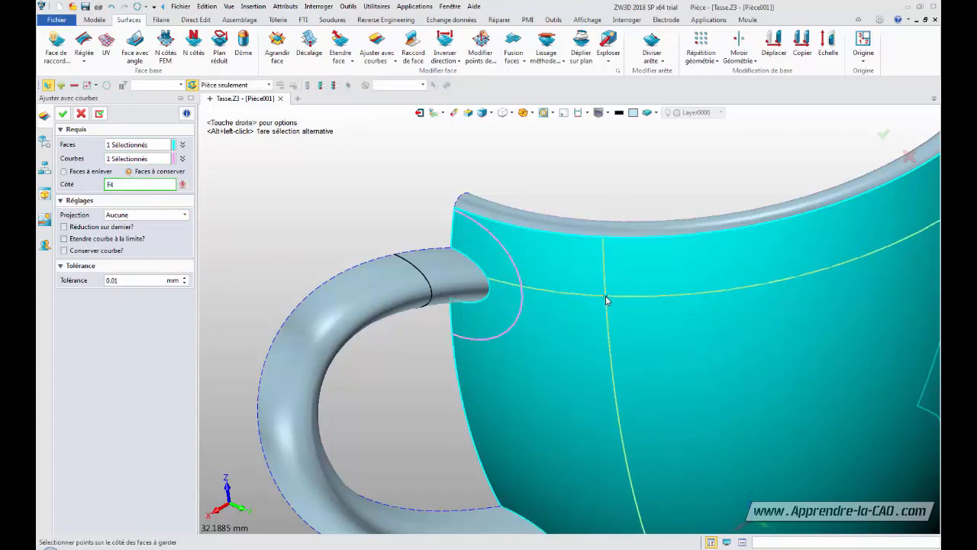
{"action": "left_click", "coordinate": [587, 330]}
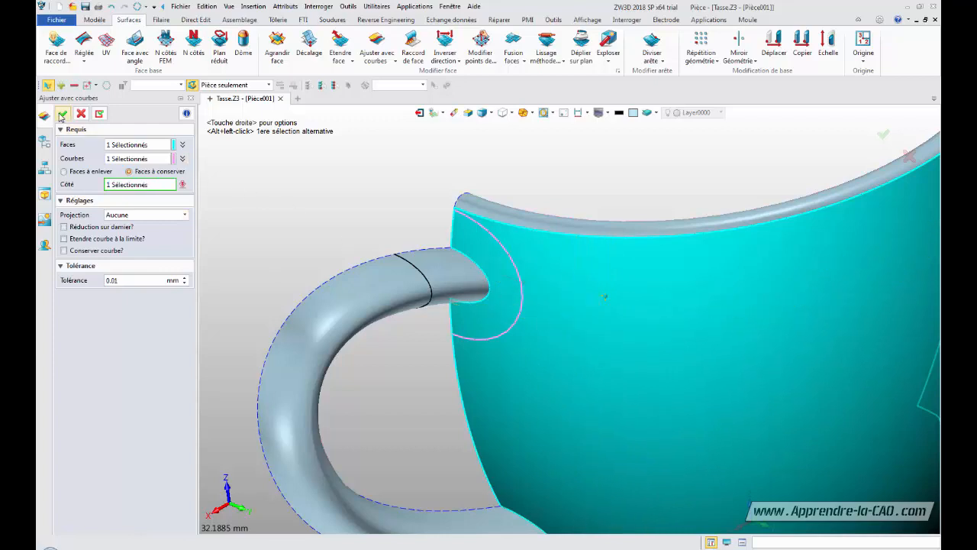
{"action": "left_click", "coordinate": [62, 114]}
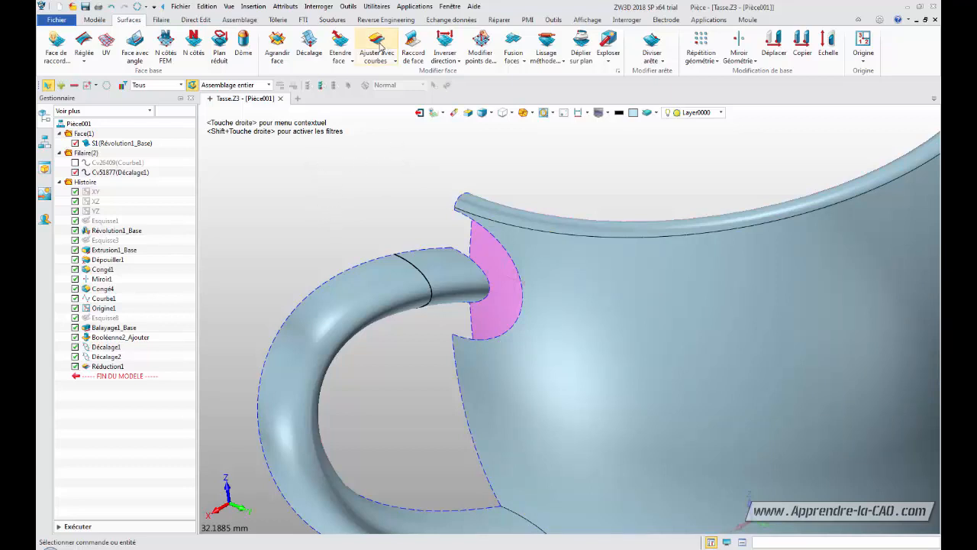
Trim the handle face with its offset curve, keeping the part of the handle away from the cup
{"action": "left_click", "coordinate": [380, 47]}
{"action": "left_click", "coordinate": [436, 261]}
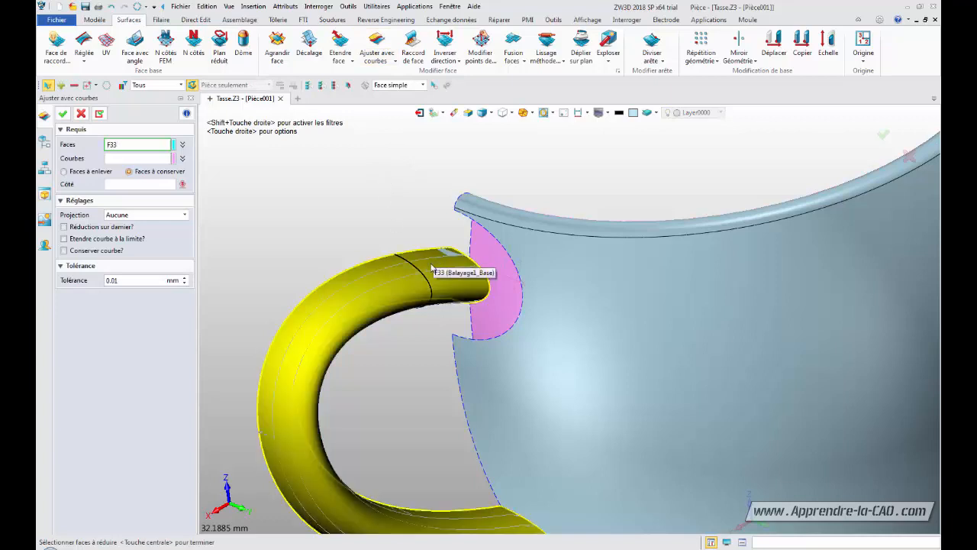
{"action": "left_click", "coordinate": [431, 267]}
{"action": "left_click", "coordinate": [124, 159]}
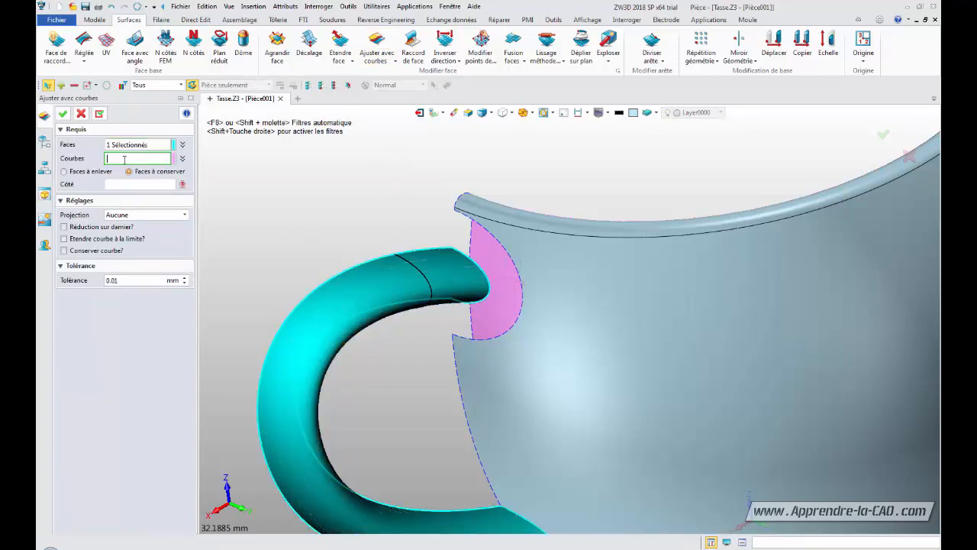
{"action": "left_click", "coordinate": [410, 271]}
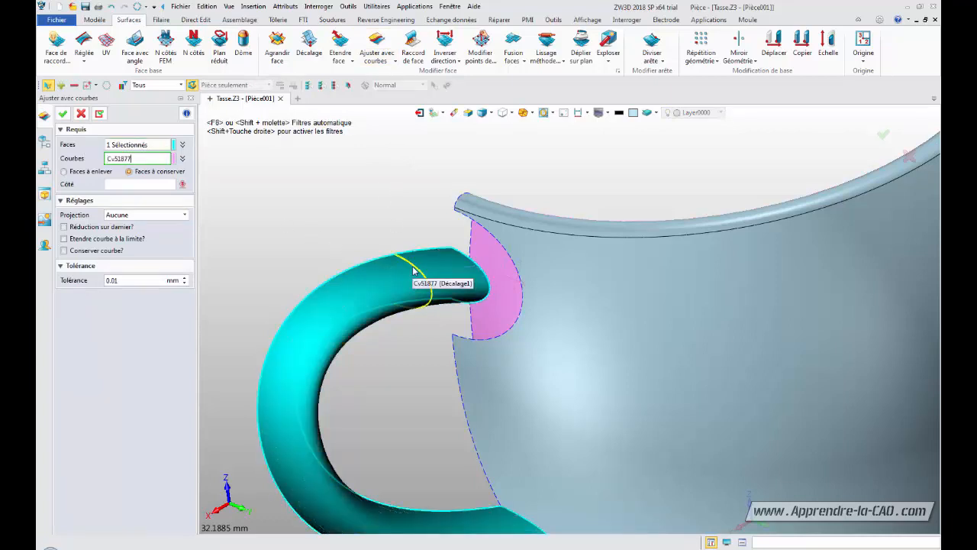
{"action": "left_click", "coordinate": [143, 184]}
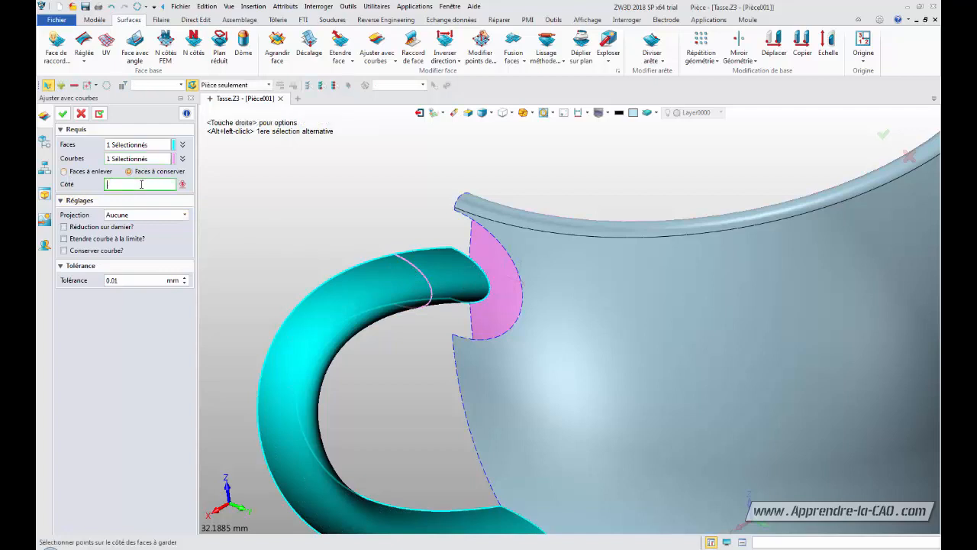
{"action": "left_click", "coordinate": [371, 281]}
{"action": "left_click", "coordinate": [63, 113]}
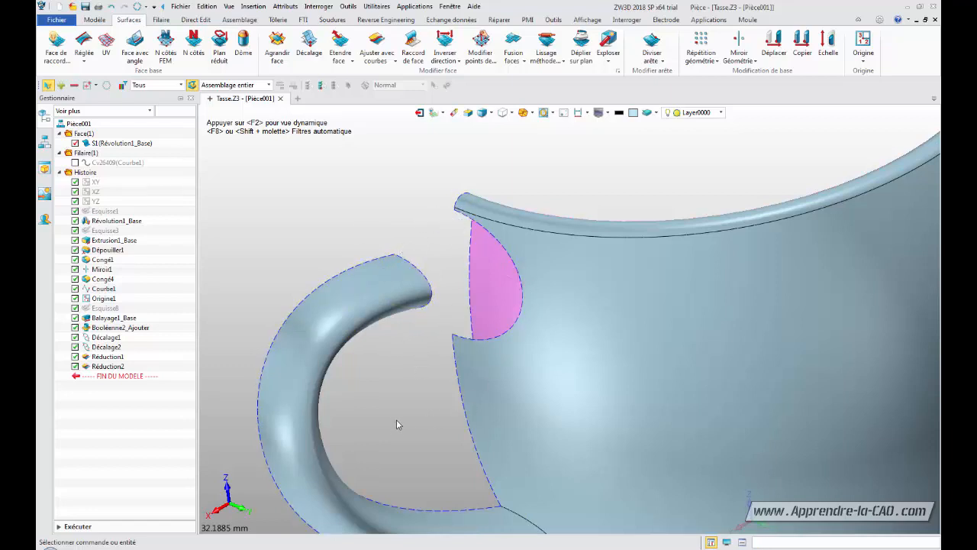
Start a Raccord curve bridging the end of the handle's outer edge to the cup face's edge just below the rim
{"action": "mouse_move", "coordinate": [370, 441]}
{"action": "middle_mouse_down"}
{"action": "mouse_move", "coordinate": [377, 430]}
{"action": "mouse_move", "coordinate": [512, 447]}
{"action": "mouse_move", "coordinate": [534, 430]}
{"action": "mouse_move", "coordinate": [479, 427]}
{"action": "mouse_move", "coordinate": [468, 395]}
{"action": "mouse_move", "coordinate": [497, 451]}
{"action": "mouse_move", "coordinate": [489, 455]}
{"action": "mouse_move", "coordinate": [500, 451]}
{"action": "middle_mouse_up"}
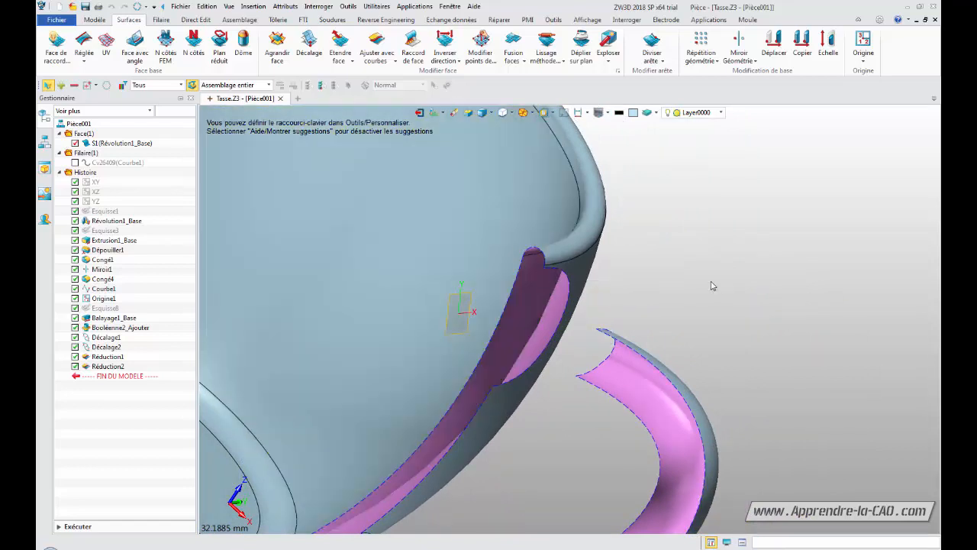
{"action": "left_click", "coordinate": [161, 21]}
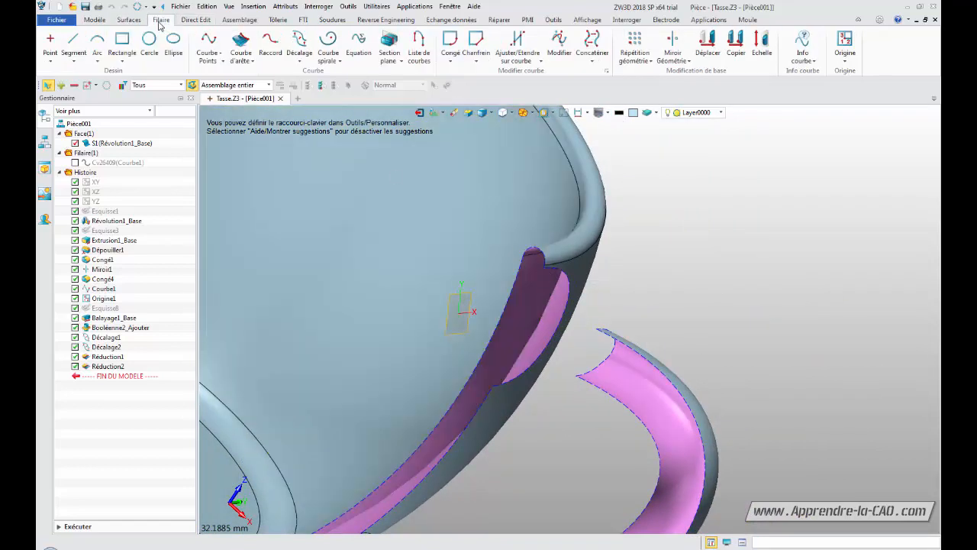
{"action": "left_click", "coordinate": [269, 52]}
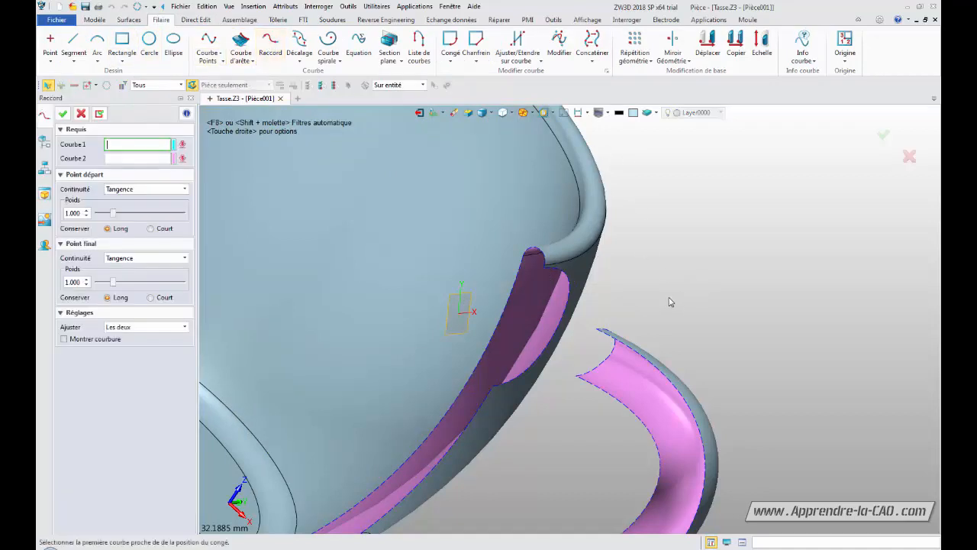
{"action": "left_click", "coordinate": [599, 331]}
{"action": "scroll", "coordinate": [655, 276], "scroll_direction": "up", "scroll_amount": 5}
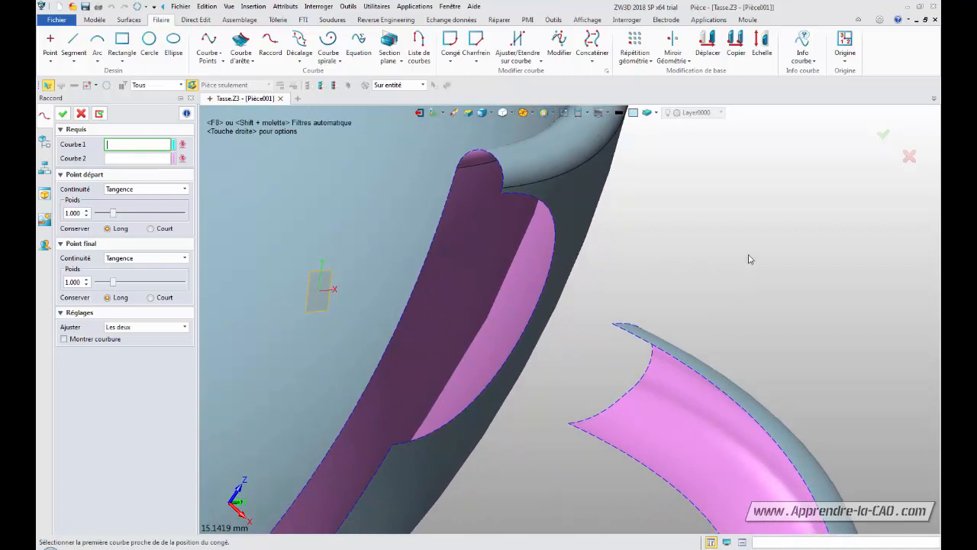
{"action": "left_click", "coordinate": [615, 326]}
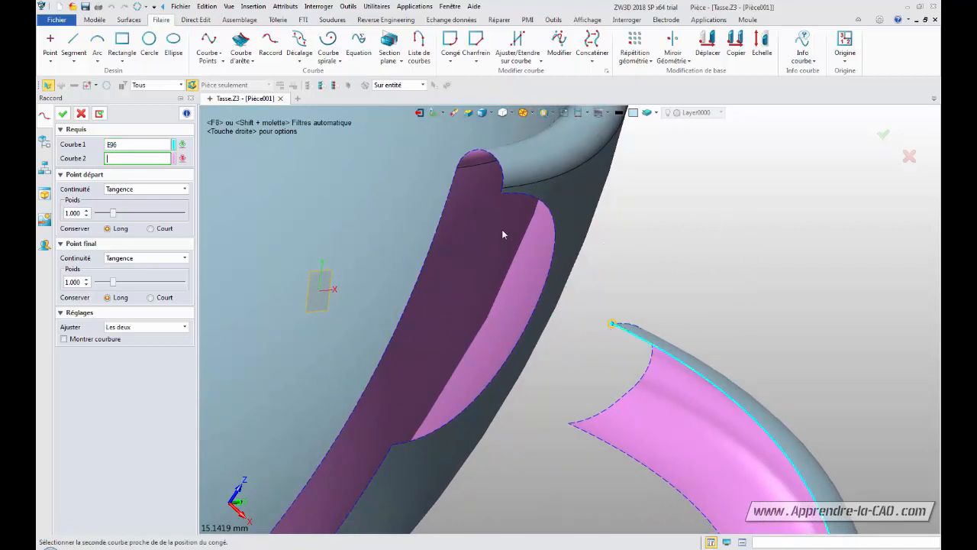
{"action": "left_click", "coordinate": [500, 194]}
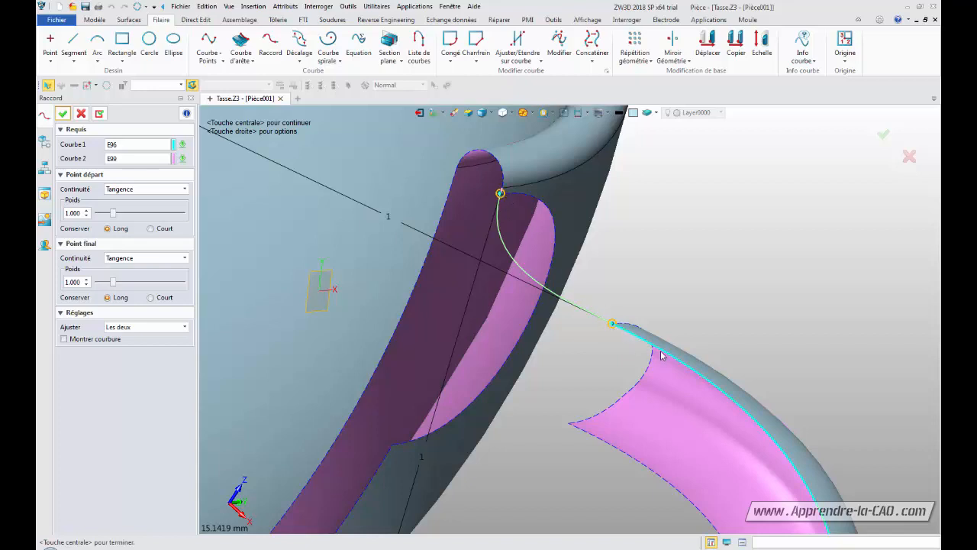
{"action": "middle_click_drag", "start_coordinate": [640, 274], "coordinate": [719, 259]}
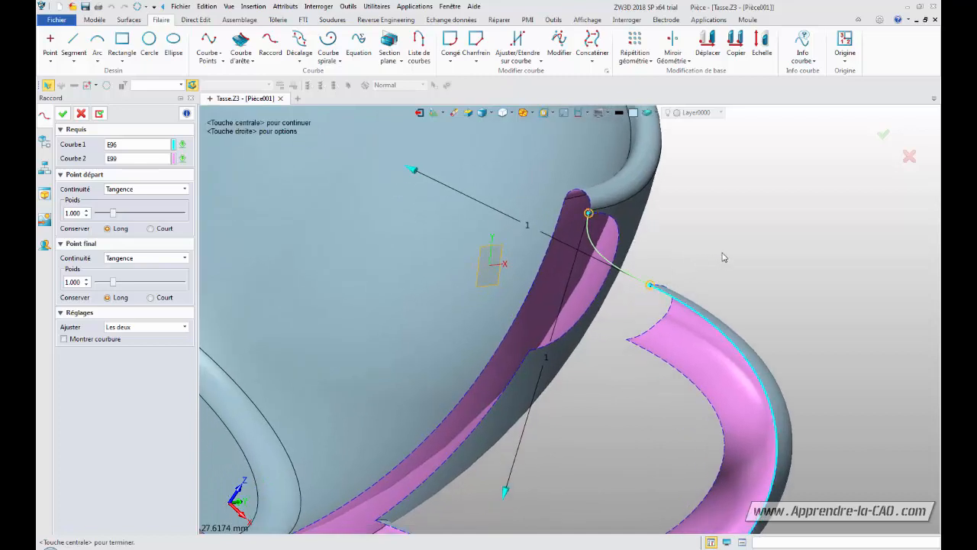
Set the bridging curve's continuity to Courbure at both its start and end points
{"action": "left_click", "coordinate": [184, 188]}
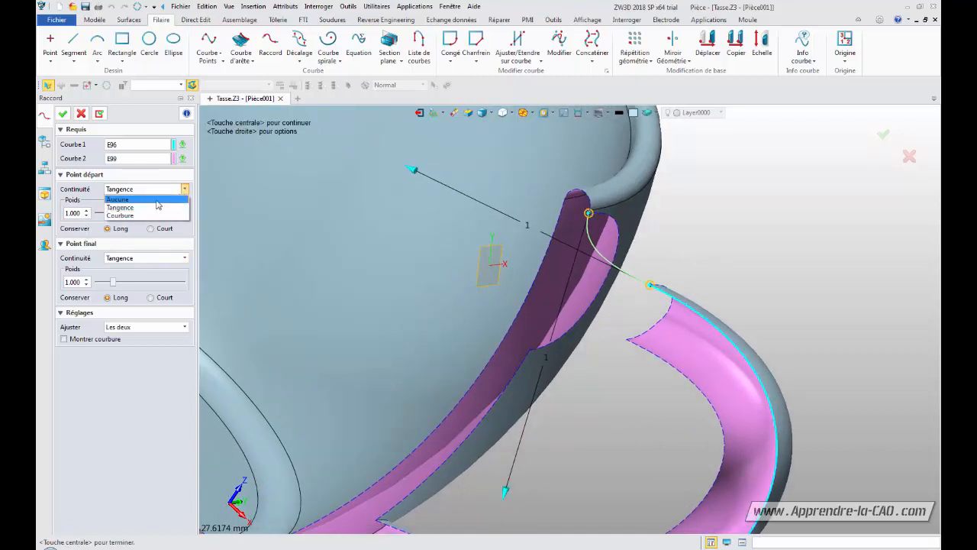
{"action": "left_click", "coordinate": [140, 219]}
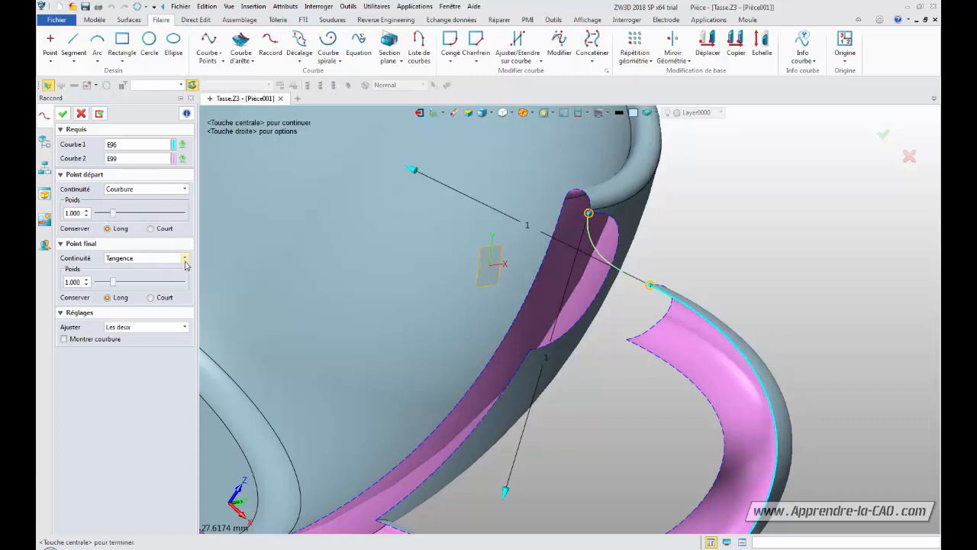
{"action": "left_click", "coordinate": [184, 258]}
{"action": "left_click", "coordinate": [142, 284]}
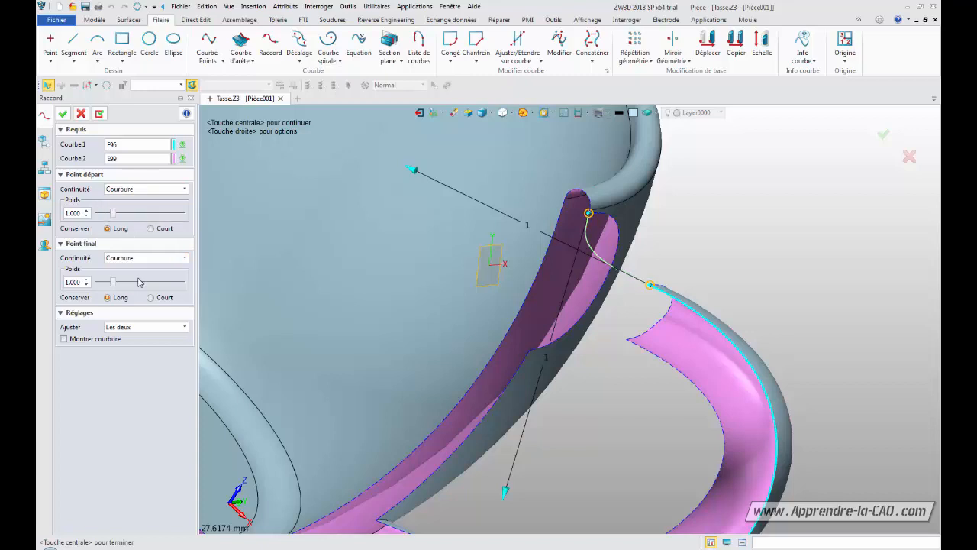
Adjust the bridging curve's weights to about 0.796 at the start and 0.977 at the end, with its curvature displayed
{"action": "left_click_drag", "start_coordinate": [115, 217], "coordinate": [115, 217]}
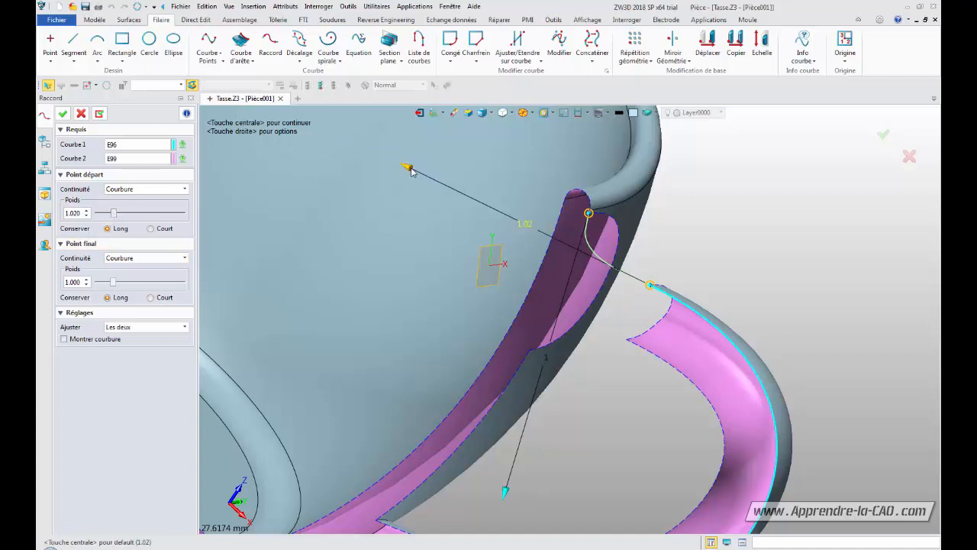
{"action": "left_click_drag", "start_coordinate": [407, 167], "coordinate": [457, 194]}
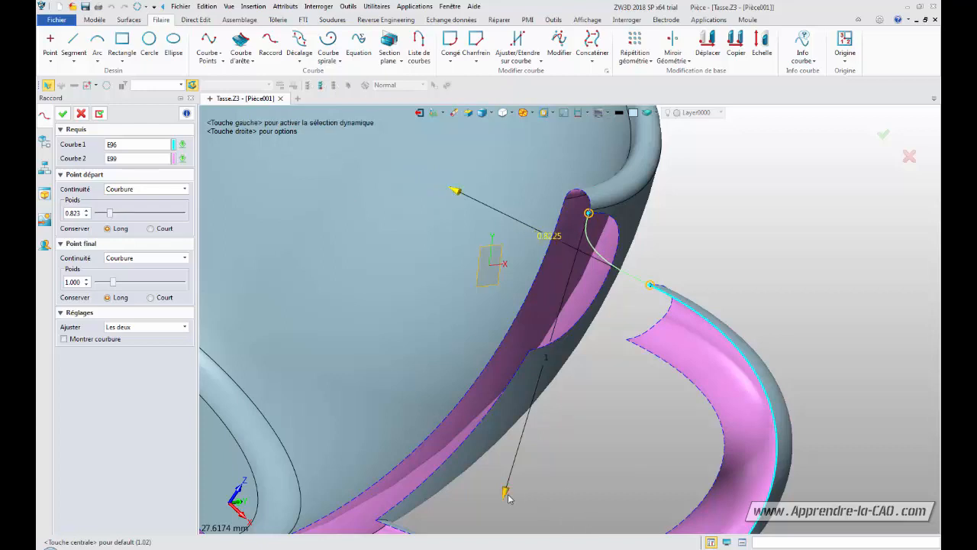
{"action": "mouse_move", "coordinate": [507, 494]}
{"action": "left_mouse_down"}
{"action": "mouse_move", "coordinate": [532, 436]}
{"action": "mouse_move", "coordinate": [507, 486]}
{"action": "left_mouse_up"}
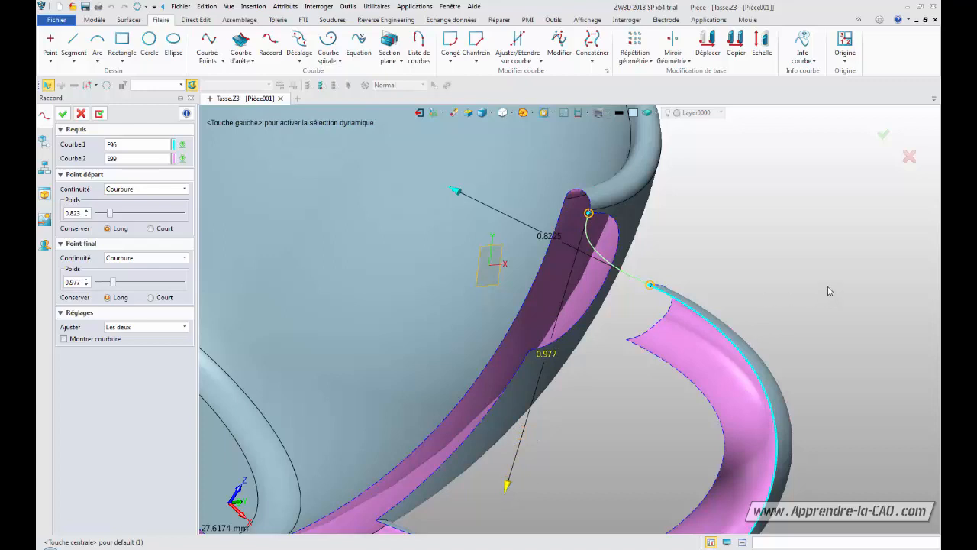
{"action": "left_click", "coordinate": [64, 339]}
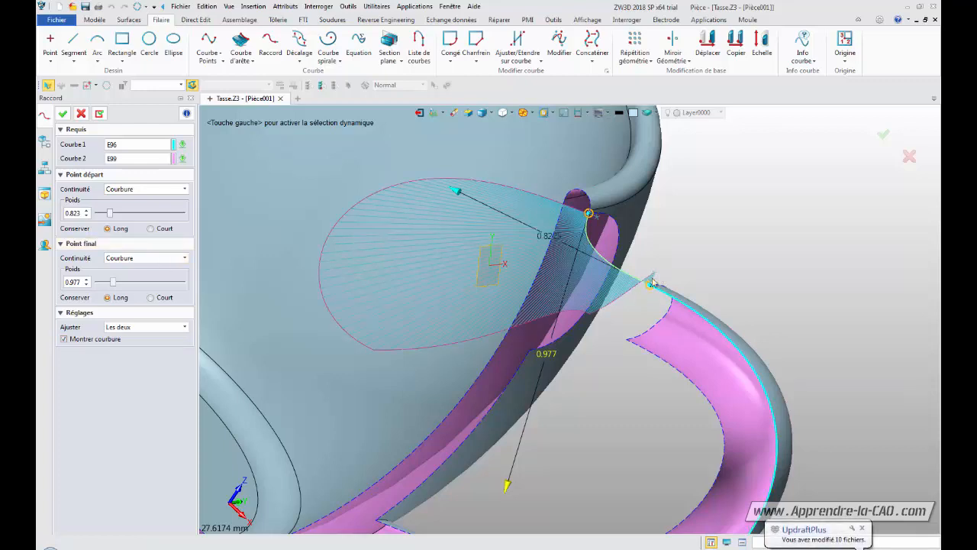
{"action": "mouse_move", "coordinate": [456, 194]}
{"action": "left_mouse_down"}
{"action": "mouse_move", "coordinate": [506, 215]}
{"action": "mouse_move", "coordinate": [427, 179]}
{"action": "mouse_move", "coordinate": [469, 199]}
{"action": "mouse_move", "coordinate": [461, 193]}
{"action": "left_mouse_up"}
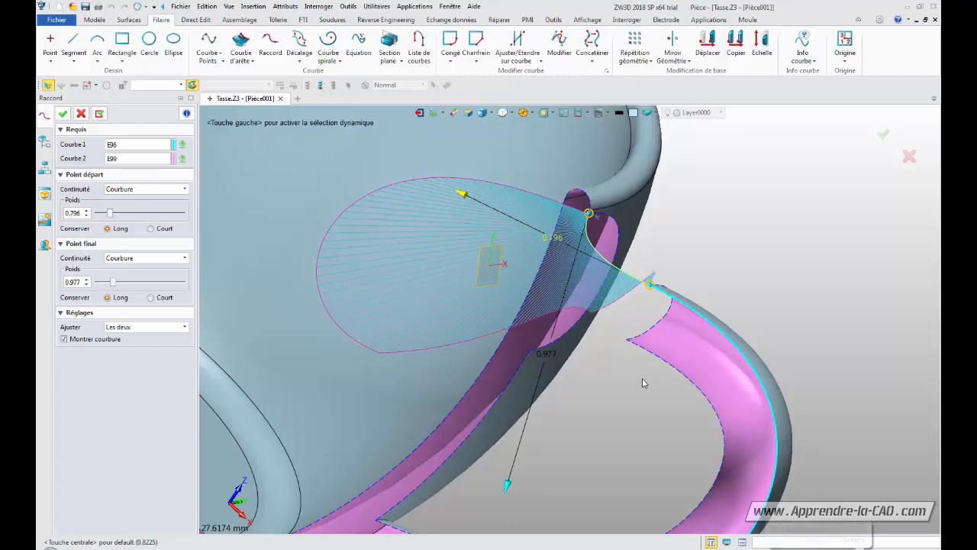
Examine the curvature comb along the bridging curve, especially at its junctions with the handle and the cup
{"action": "scroll", "coordinate": [643, 383], "scroll_direction": "up", "scroll_amount": 5}
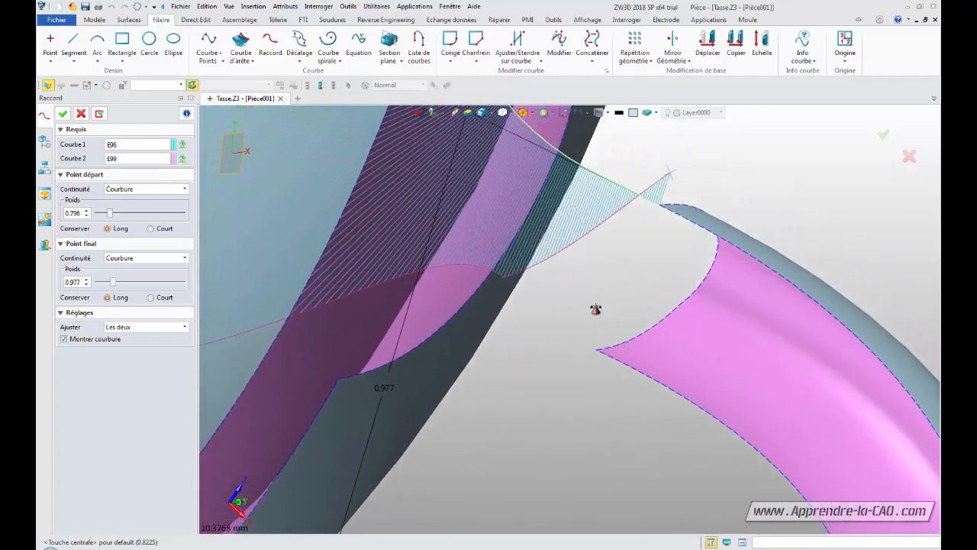
{"action": "middle_click_drag", "start_coordinate": [596, 309], "coordinate": [638, 421]}
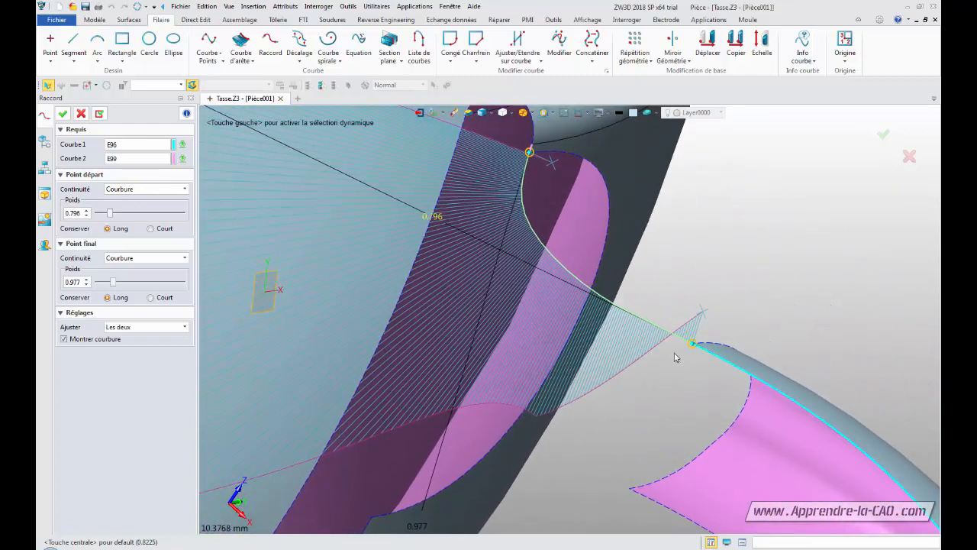
{"action": "scroll", "coordinate": [671, 368], "scroll_direction": "down", "scroll_amount": 4}
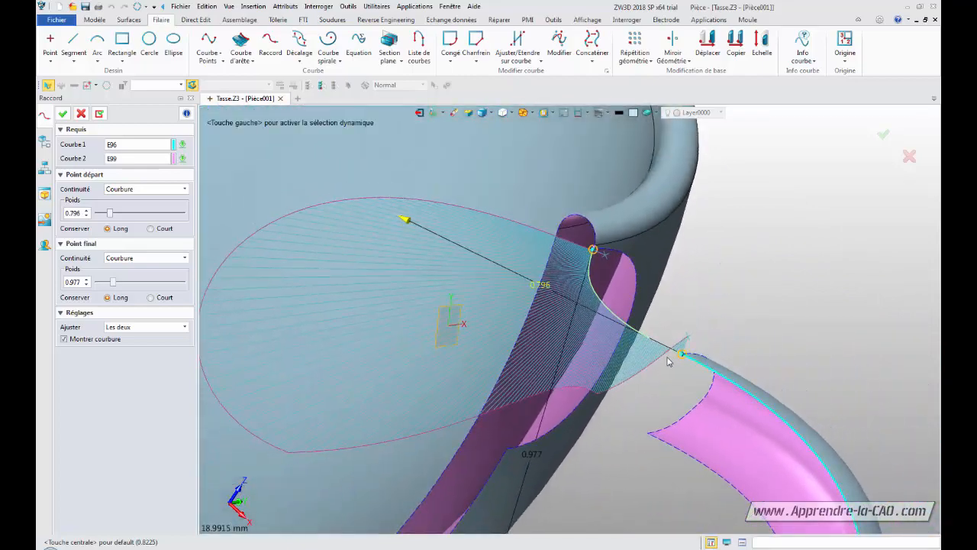
{"action": "scroll", "coordinate": [661, 390], "scroll_direction": "up", "scroll_amount": 3}
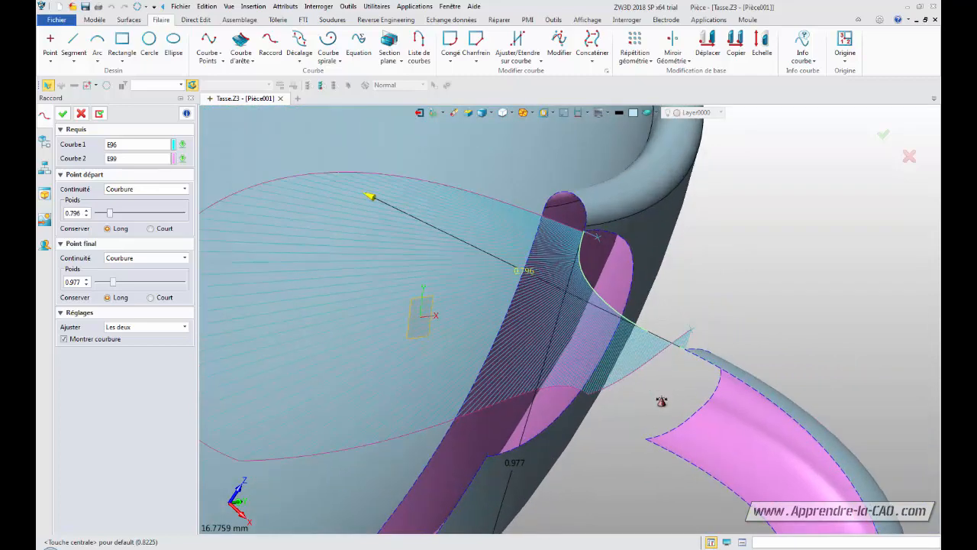
{"action": "scroll", "coordinate": [654, 447], "scroll_direction": "down", "scroll_amount": 8}
{"action": "middle_click_drag", "start_coordinate": [769, 344], "coordinate": [806, 294]}
{"action": "right_click_drag", "start_coordinate": [714, 304], "coordinate": [720, 286]}
{"action": "scroll", "coordinate": [721, 286], "scroll_direction": "down", "scroll_amount": 2}
{"action": "scroll", "coordinate": [724, 306], "scroll_direction": "up", "scroll_amount": 2}
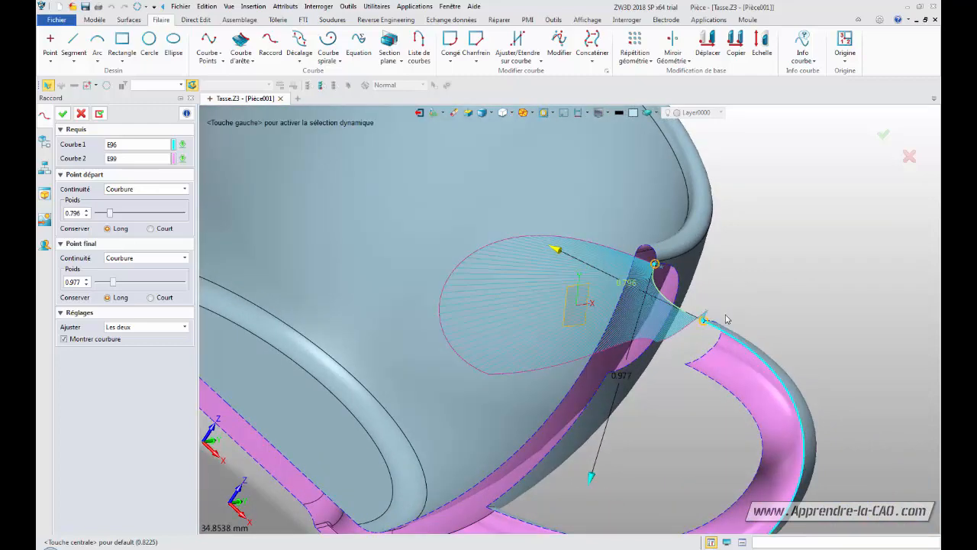
{"action": "middle_click_drag", "start_coordinate": [648, 430], "coordinate": [673, 432]}
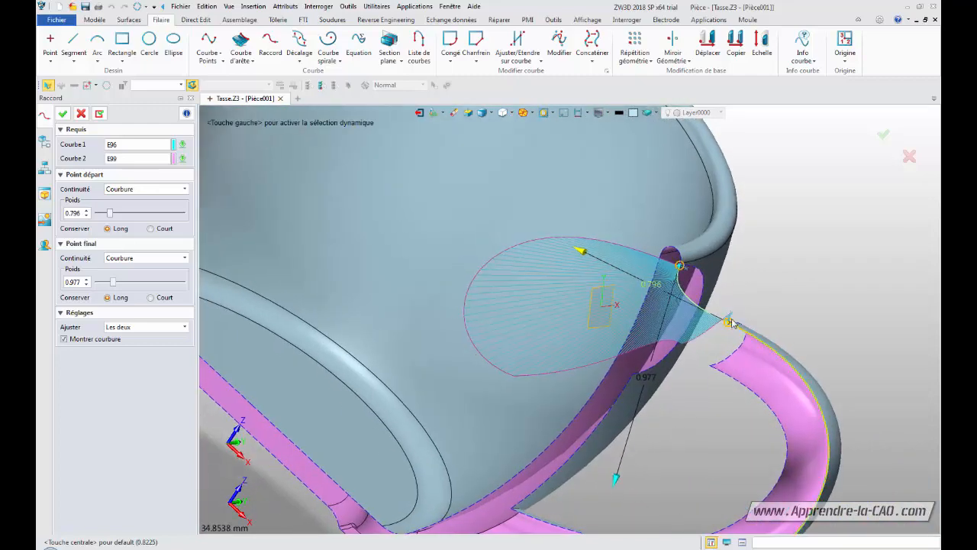
{"action": "scroll", "coordinate": [776, 316], "scroll_direction": "up", "scroll_amount": 3}
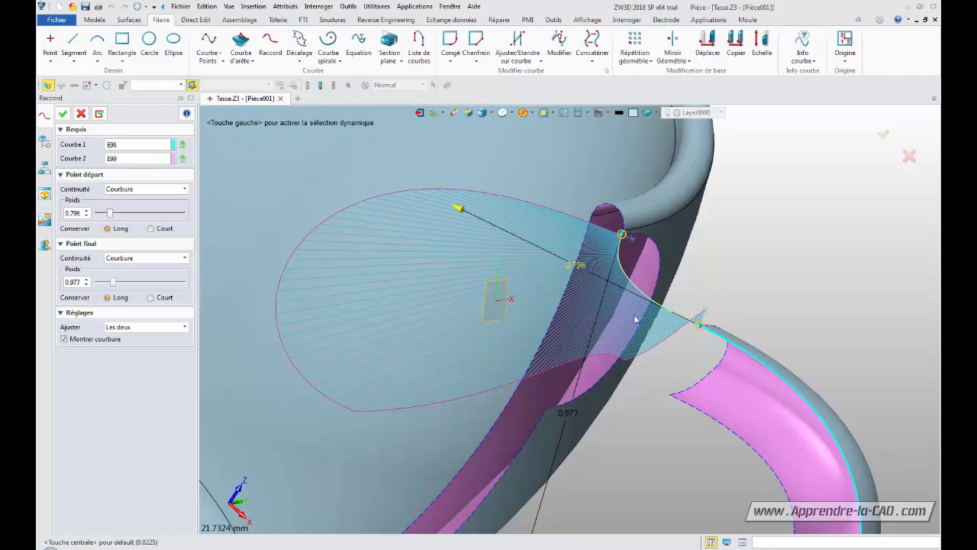
Hide the curvature display and create the upper bridging curve
{"action": "left_click", "coordinate": [62, 341]}
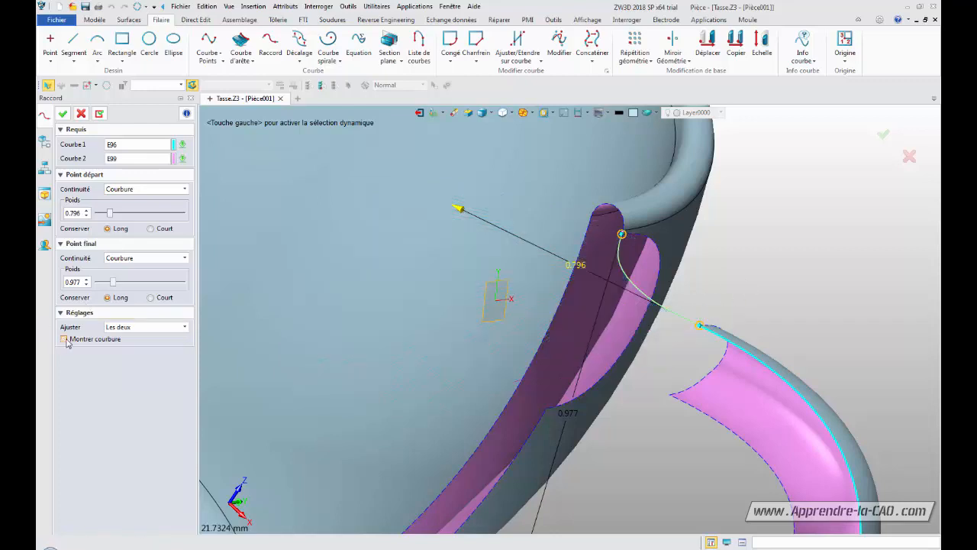
{"action": "left_click", "coordinate": [62, 113]}
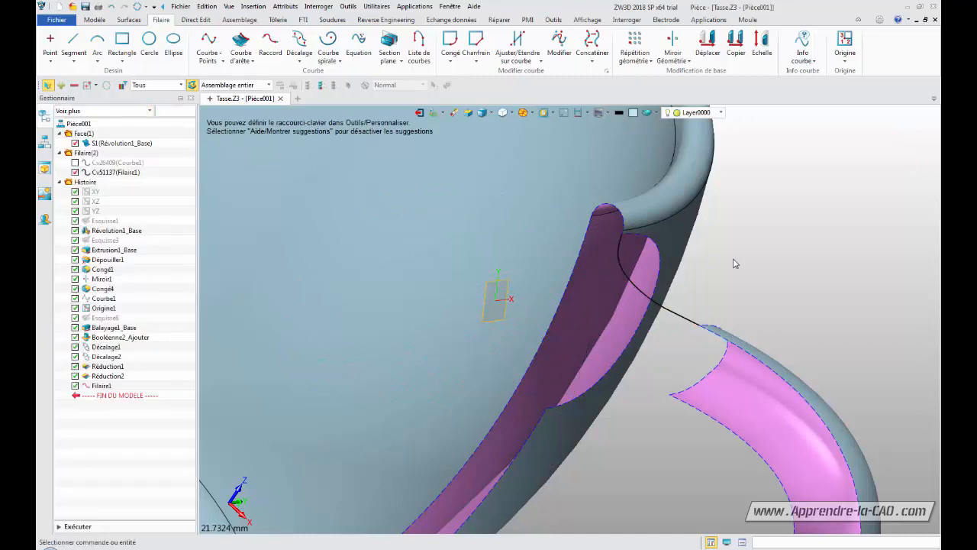
Create a second Raccord curve from the handle's inner edge to the cup face's edge below the opening, with Courbure continuity at both ends
{"action": "middle_click_drag", "start_coordinate": [734, 300], "coordinate": [754, 248]}
{"action": "scroll", "coordinate": [655, 411], "scroll_direction": "up", "scroll_amount": 2}
{"action": "scroll", "coordinate": [655, 412], "scroll_direction": "down", "scroll_amount": 3}
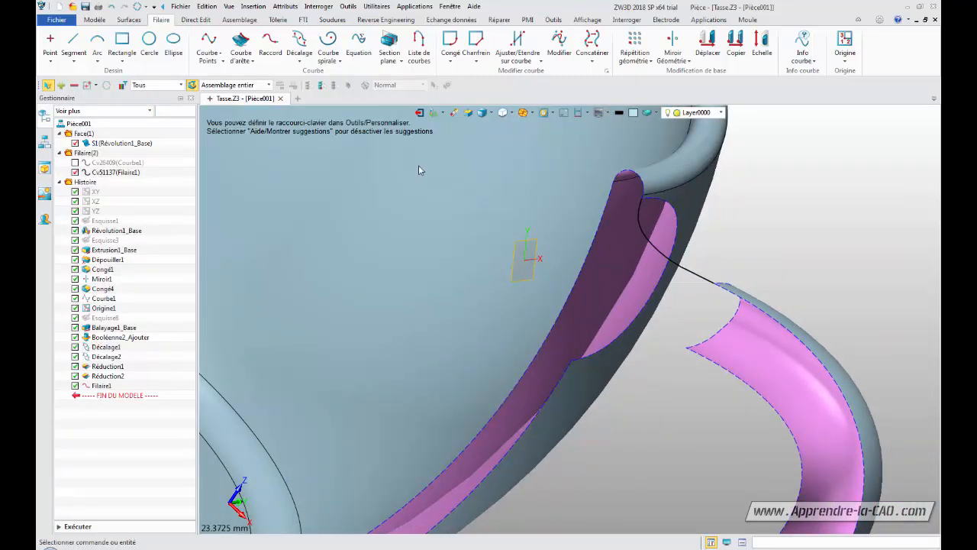
{"action": "left_click", "coordinate": [270, 43]}
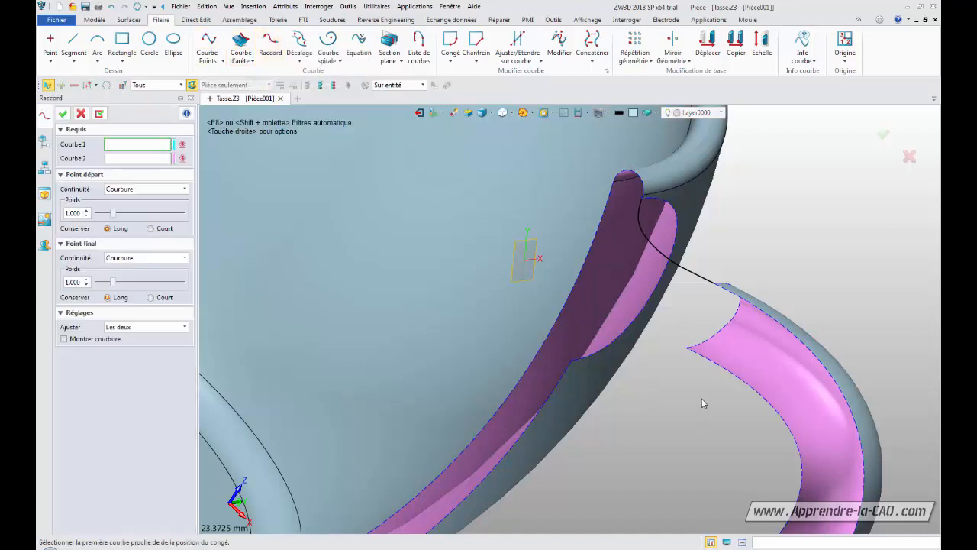
{"action": "left_click", "coordinate": [687, 348]}
{"action": "left_click", "coordinate": [580, 370]}
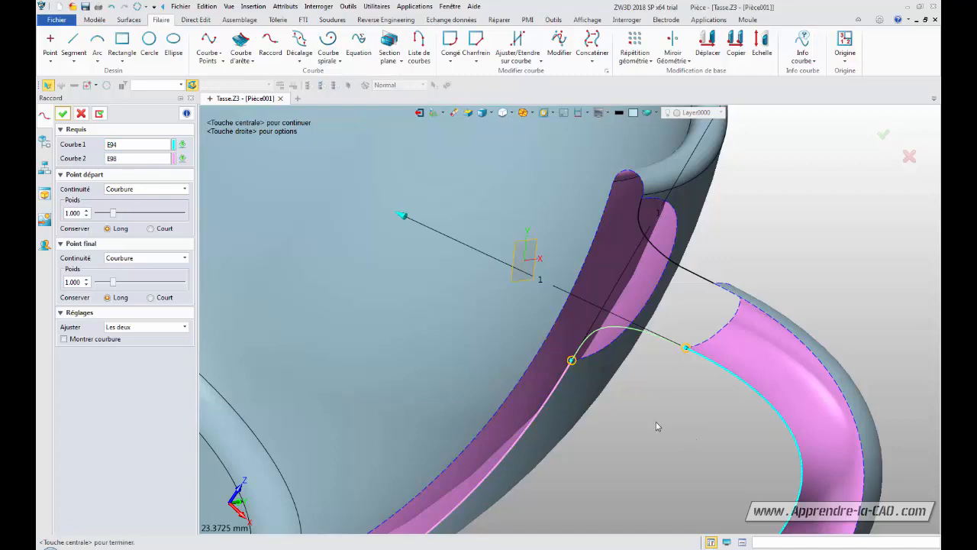
{"action": "middle_click_drag", "start_coordinate": [650, 425], "coordinate": [664, 389]}
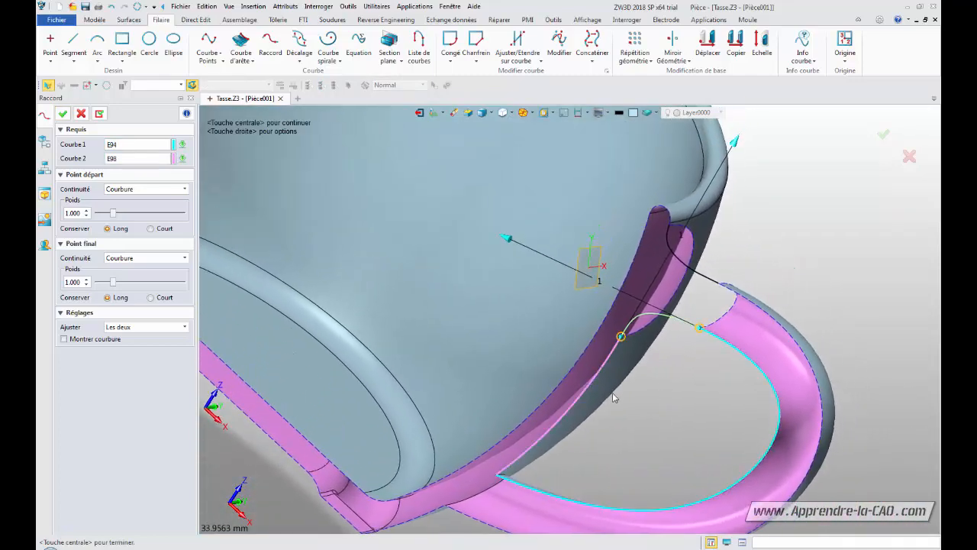
{"action": "left_click", "coordinate": [61, 116]}
Start an N-sided face bounded by the two bridging curves and the trimmed edges of the cup and handle
{"action": "scroll", "coordinate": [795, 282], "scroll_direction": "up", "scroll_amount": 1}
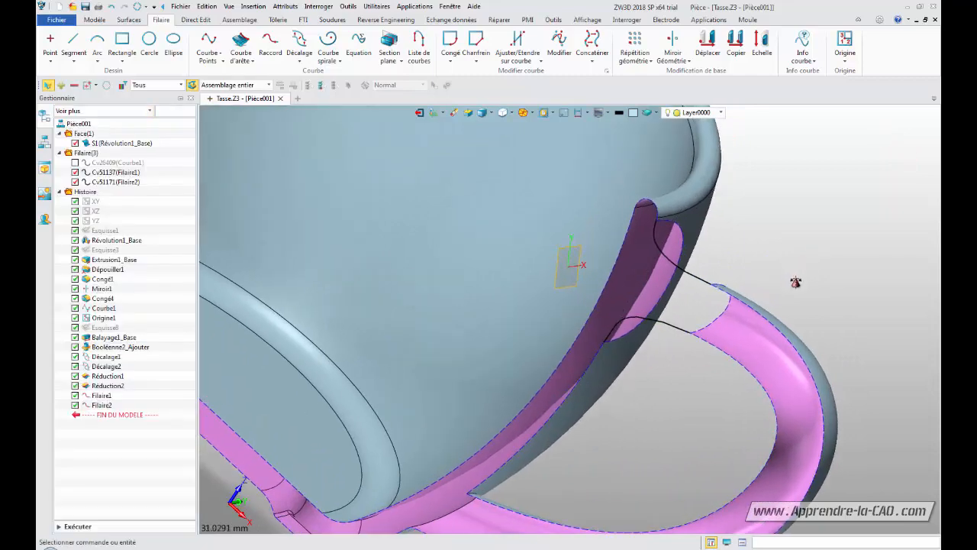
{"action": "right_click_drag", "start_coordinate": [795, 282], "coordinate": [687, 293]}
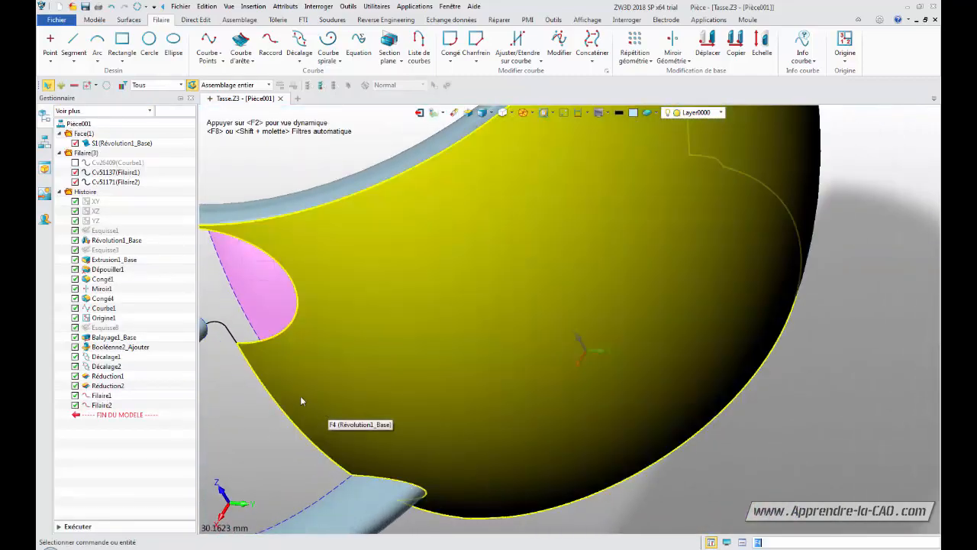
{"action": "right_click_drag", "start_coordinate": [300, 397], "coordinate": [571, 372]}
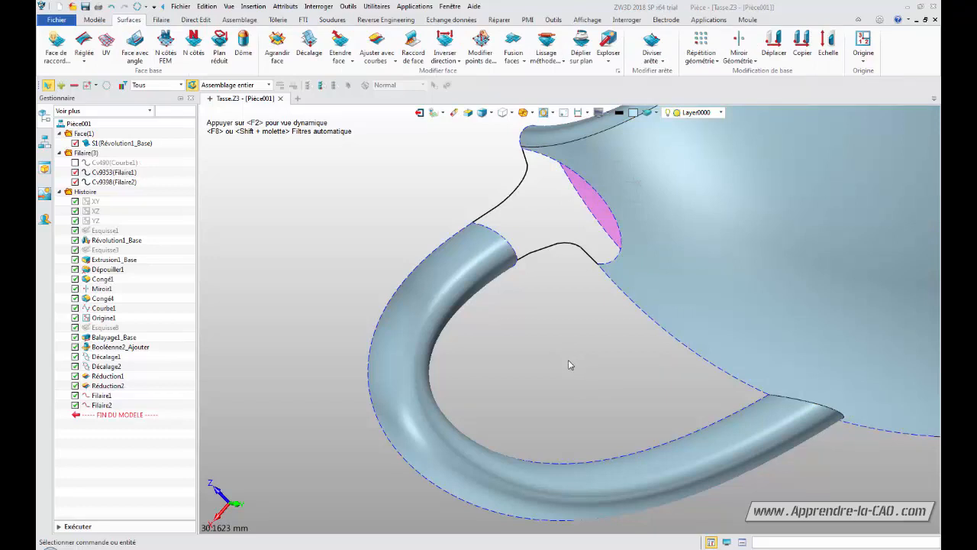
{"action": "left_click", "coordinate": [193, 46]}
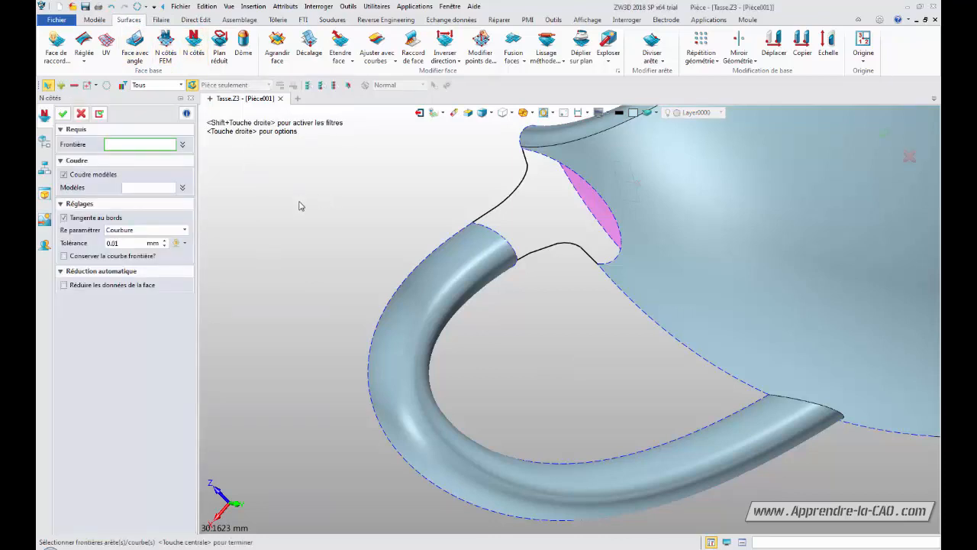
{"action": "left_click", "coordinate": [535, 185]}
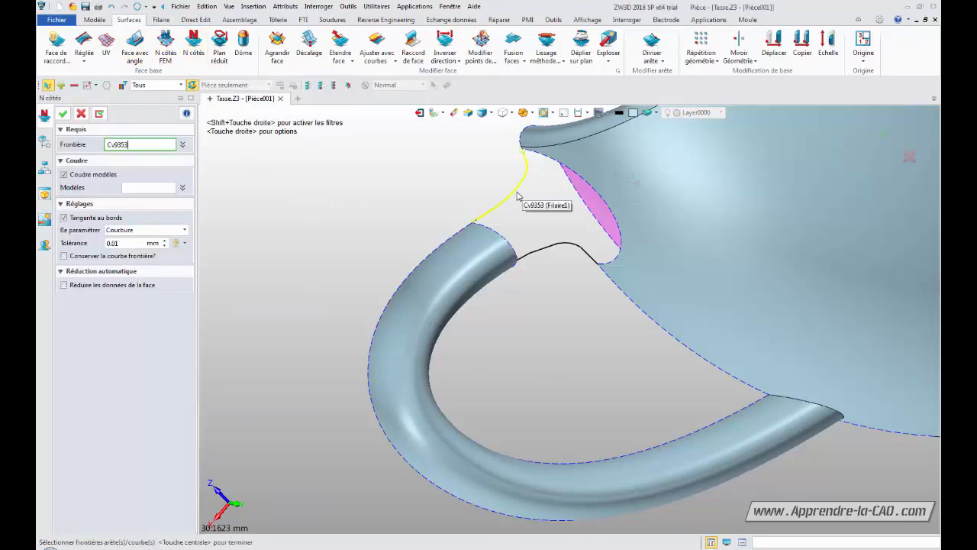
{"action": "left_click", "coordinate": [545, 160]}
{"action": "left_click", "coordinate": [569, 246]}
{"action": "left_click", "coordinate": [505, 243]}
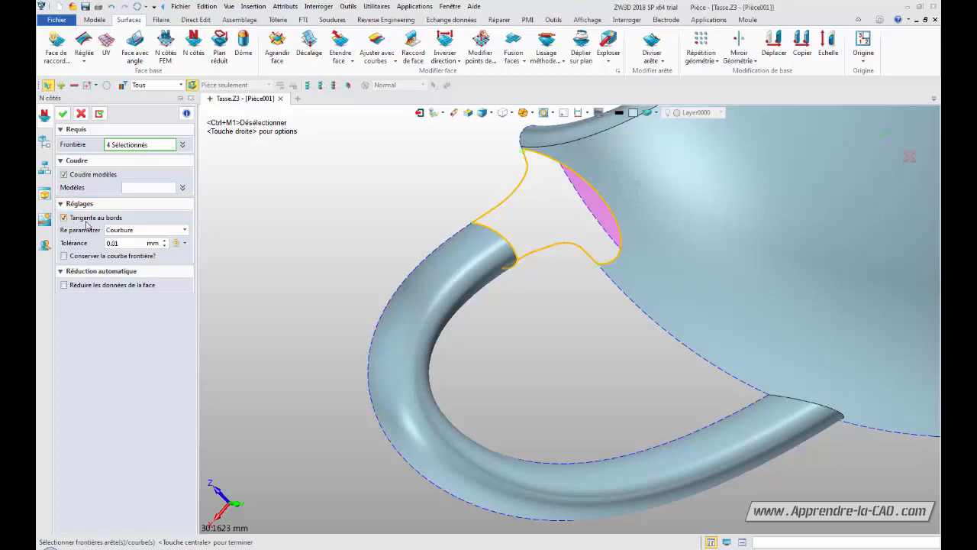
Create the N-sided face tangent to its edges, with re-parameterisation set to Courbure
{"action": "left_click", "coordinate": [181, 230]}
{"action": "left_click", "coordinate": [124, 242]}
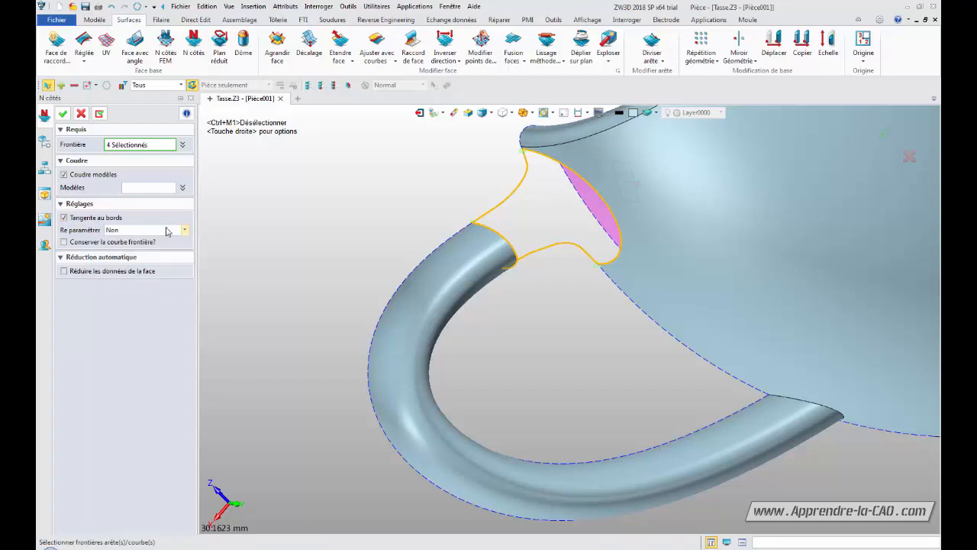
{"action": "left_click", "coordinate": [168, 229]}
{"action": "left_click", "coordinate": [138, 249]}
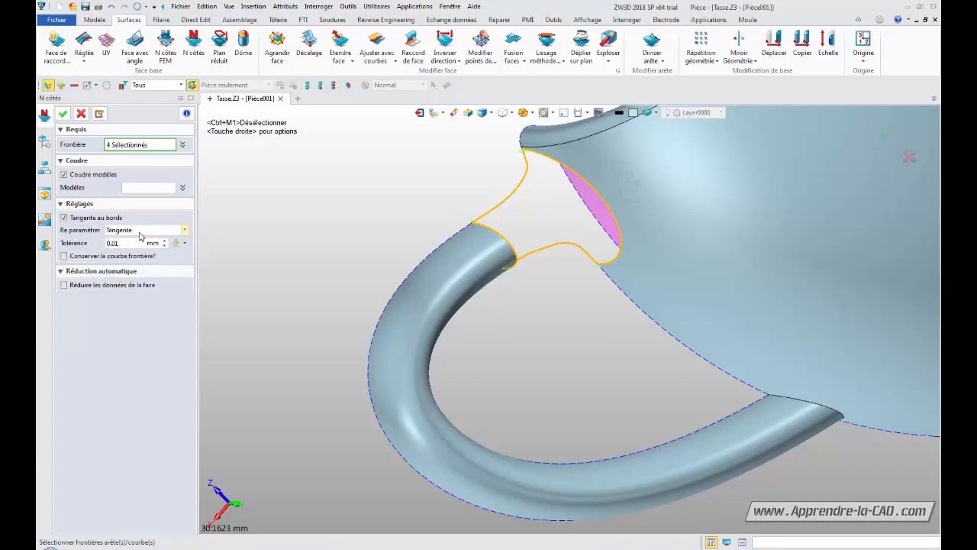
{"action": "left_click", "coordinate": [184, 230]}
{"action": "left_click", "coordinate": [134, 257]}
{"action": "left_click", "coordinate": [63, 114]}
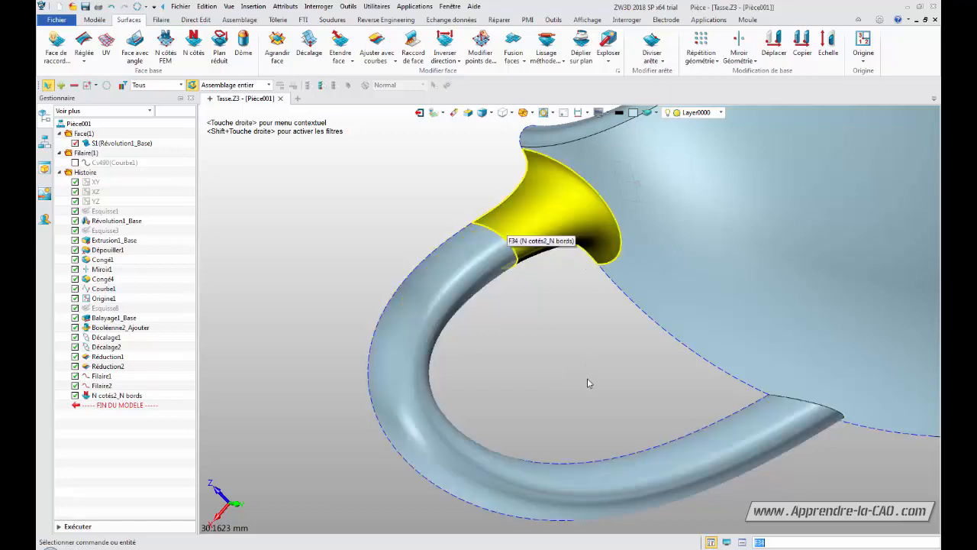
Display zebra stripes on the model and examine their flow across the new face's joints with the handle and cup
{"action": "left_click", "coordinate": [489, 113]}
{"action": "left_click", "coordinate": [502, 165]}
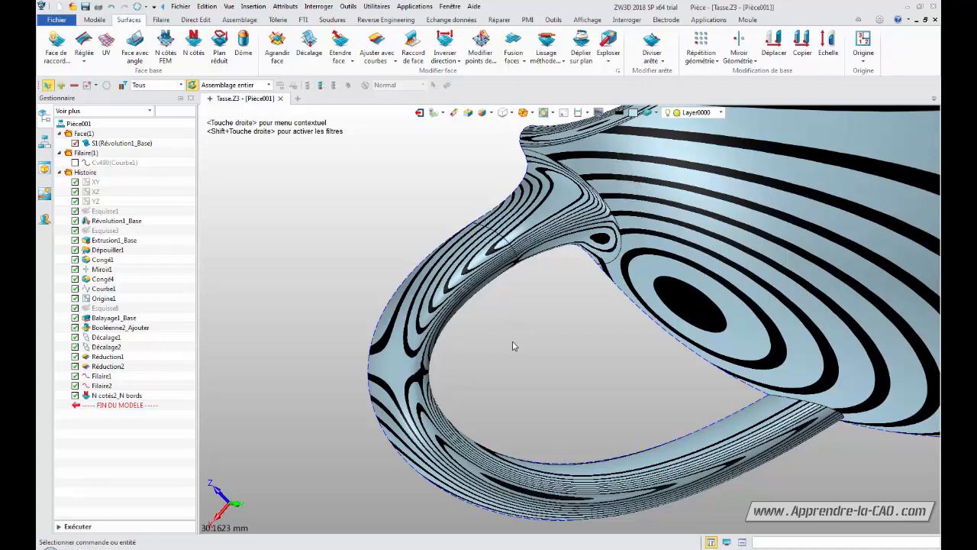
{"action": "mouse_move", "coordinate": [513, 345]}
{"action": "middle_mouse_down"}
{"action": "mouse_move", "coordinate": [524, 328]}
{"action": "mouse_move", "coordinate": [543, 336]}
{"action": "mouse_move", "coordinate": [537, 296]}
{"action": "mouse_move", "coordinate": [519, 312]}
{"action": "middle_mouse_up"}
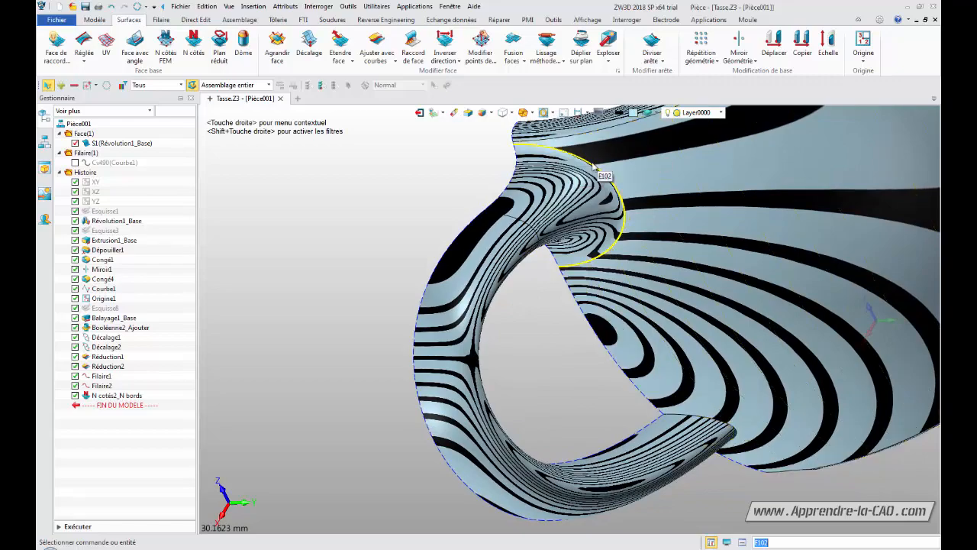